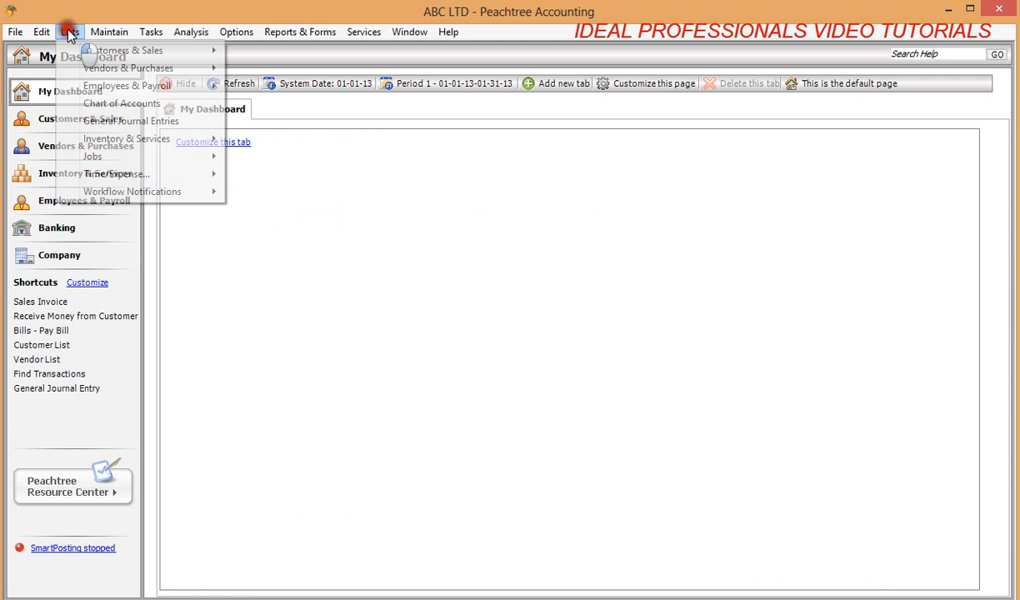
Open the chart of accounts list, examine the existing cash, income and cost of sales accounts, and close the list.
{"action": "left_click", "coordinate": [114, 106]}
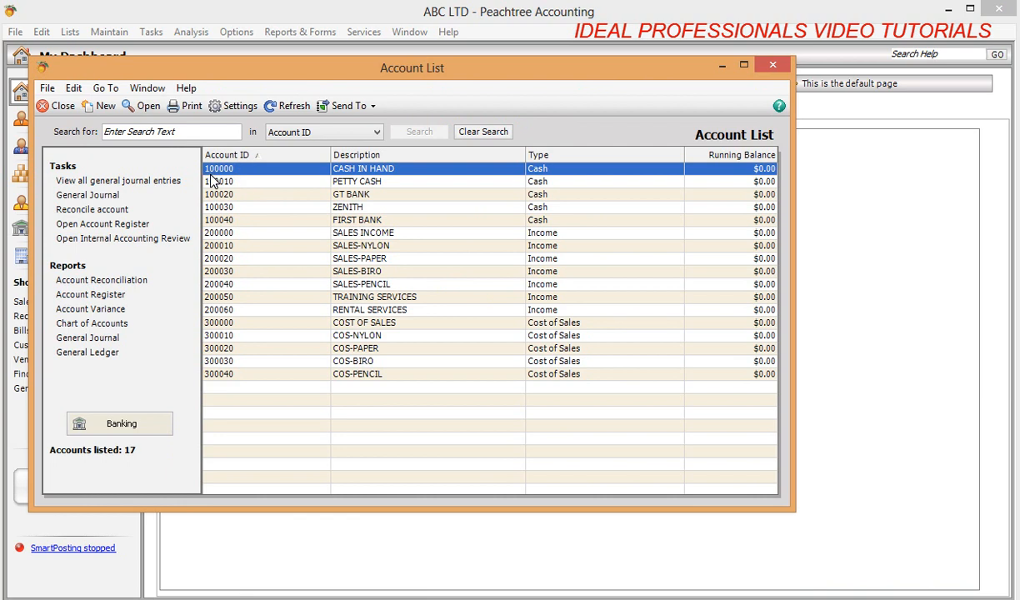
{"action": "left_click", "coordinate": [539, 182]}
{"action": "left_click", "coordinate": [534, 195]}
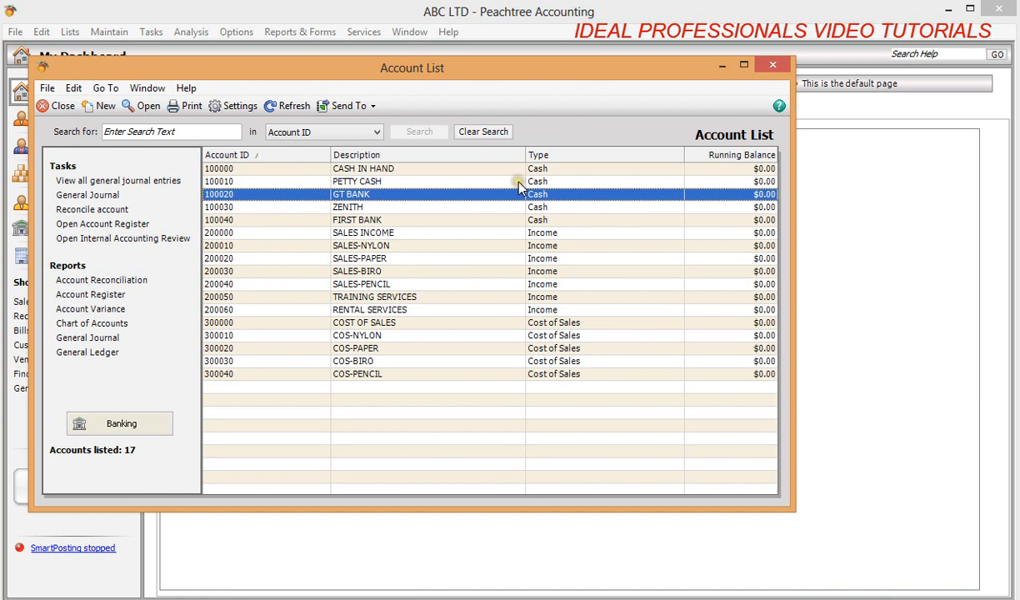
{"action": "left_click", "coordinate": [515, 207]}
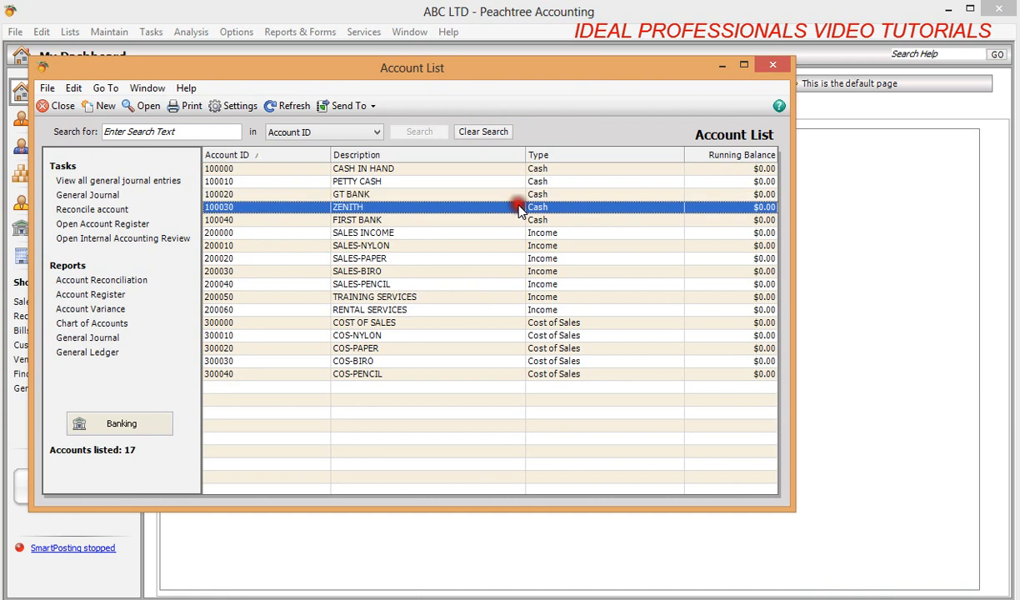
{"action": "left_click", "coordinate": [505, 220]}
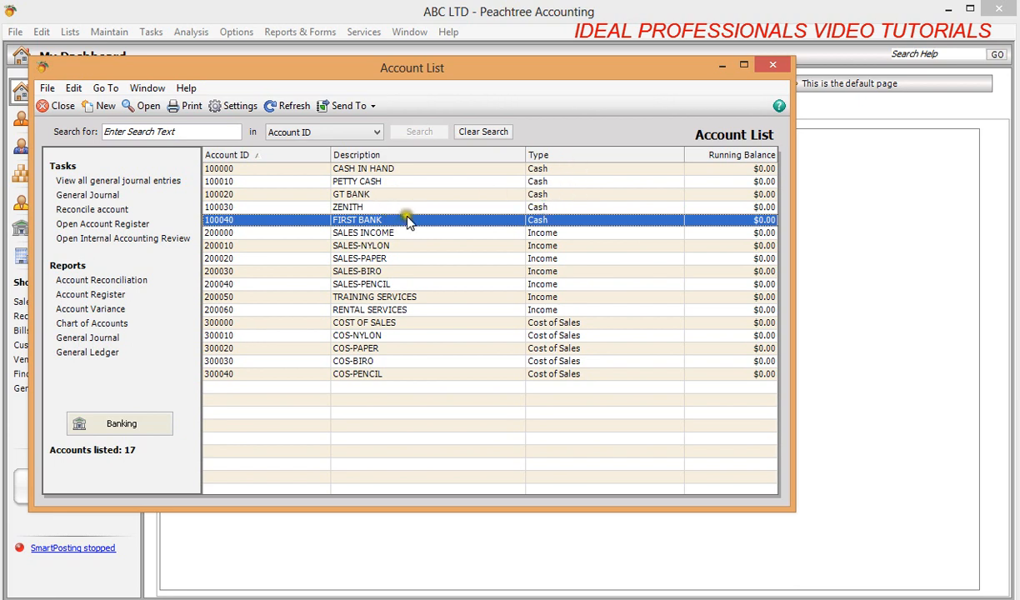
{"action": "left_click", "coordinate": [260, 235]}
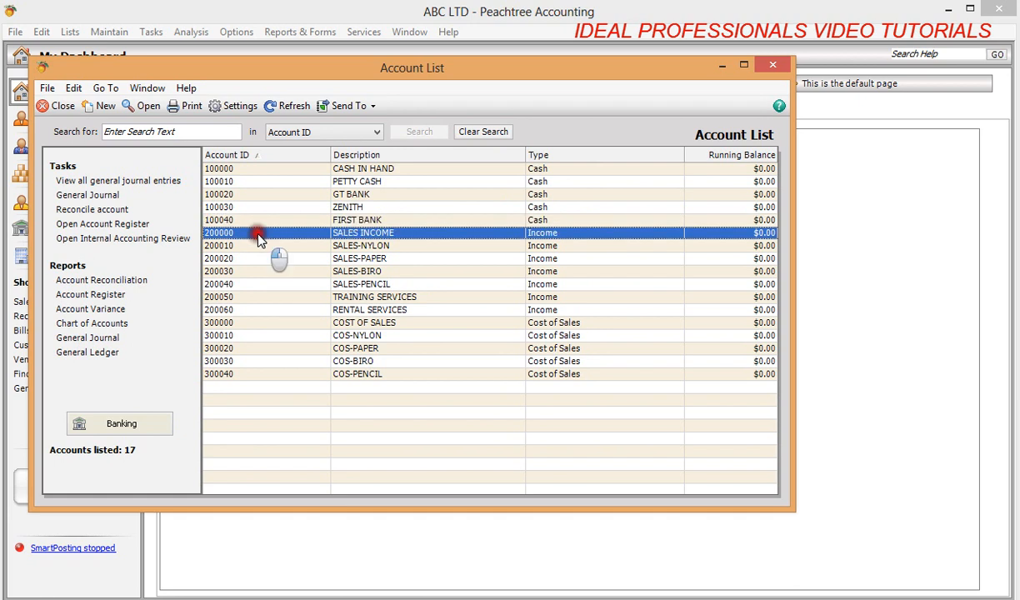
{"action": "left_click", "coordinate": [412, 250]}
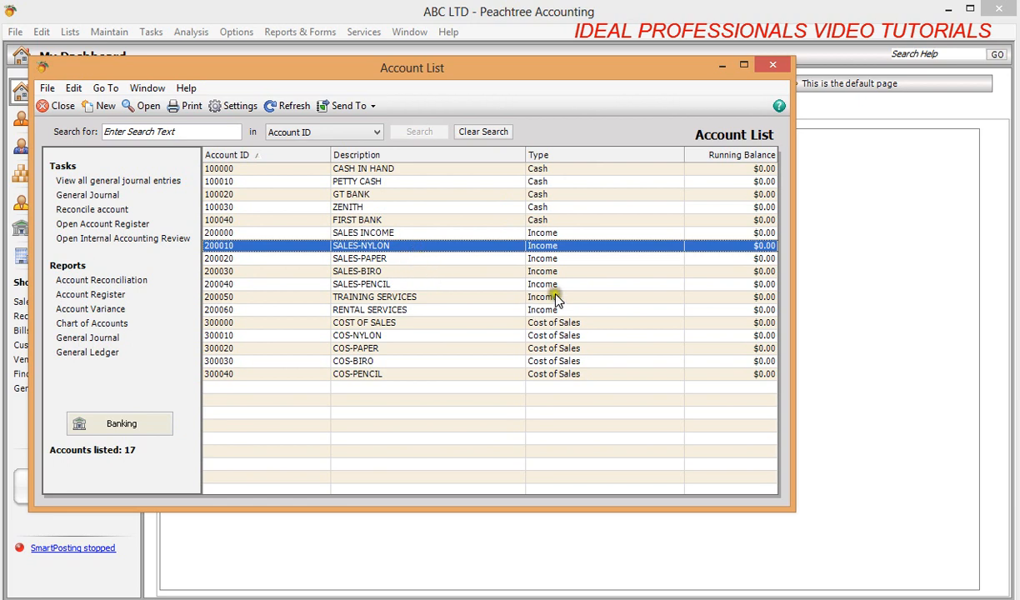
{"action": "left_click", "coordinate": [439, 298]}
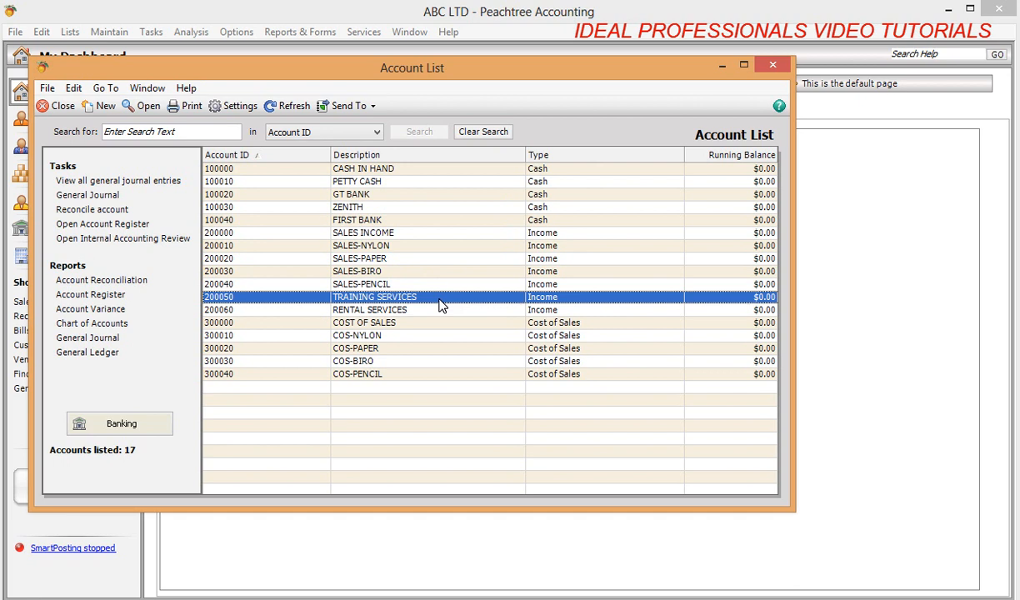
{"action": "left_click", "coordinate": [424, 312]}
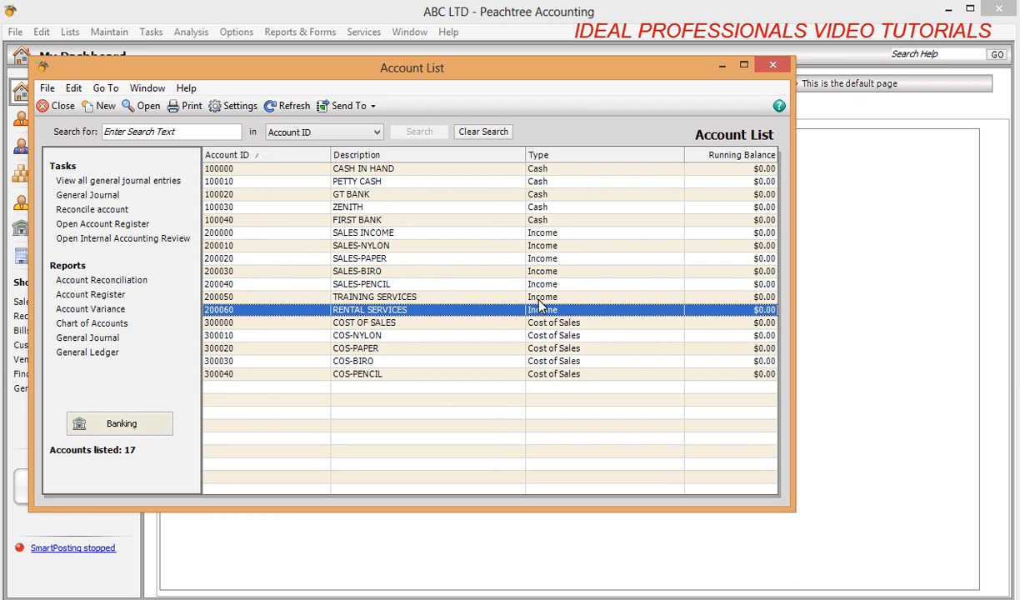
{"action": "left_click", "coordinate": [432, 326]}
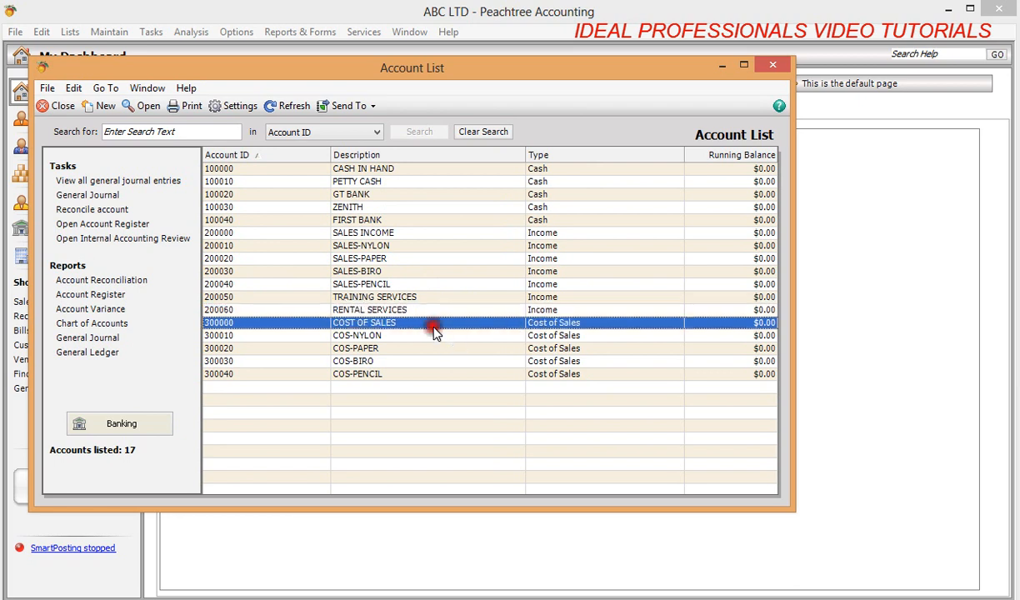
{"action": "left_click", "coordinate": [408, 336]}
{"action": "left_click", "coordinate": [771, 66]}
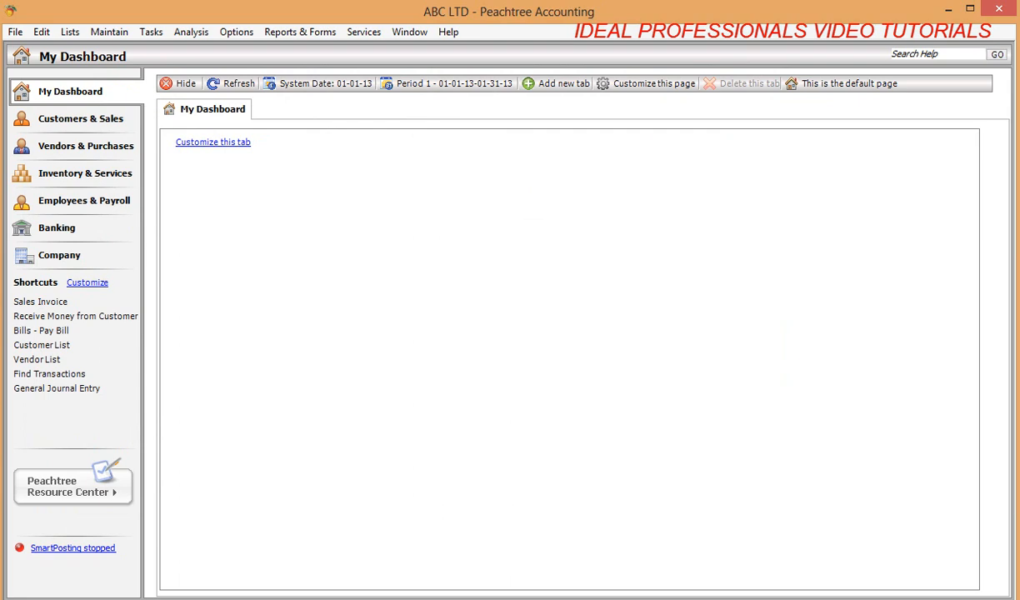
Switch to the Word document CODING SYSTEM FOR ALL and examine the starting codes for each account type down to expenses.
{"action": "mouse_move", "coordinate": [361, 598]}
{"action": "left_click", "coordinate": [274, 546]}
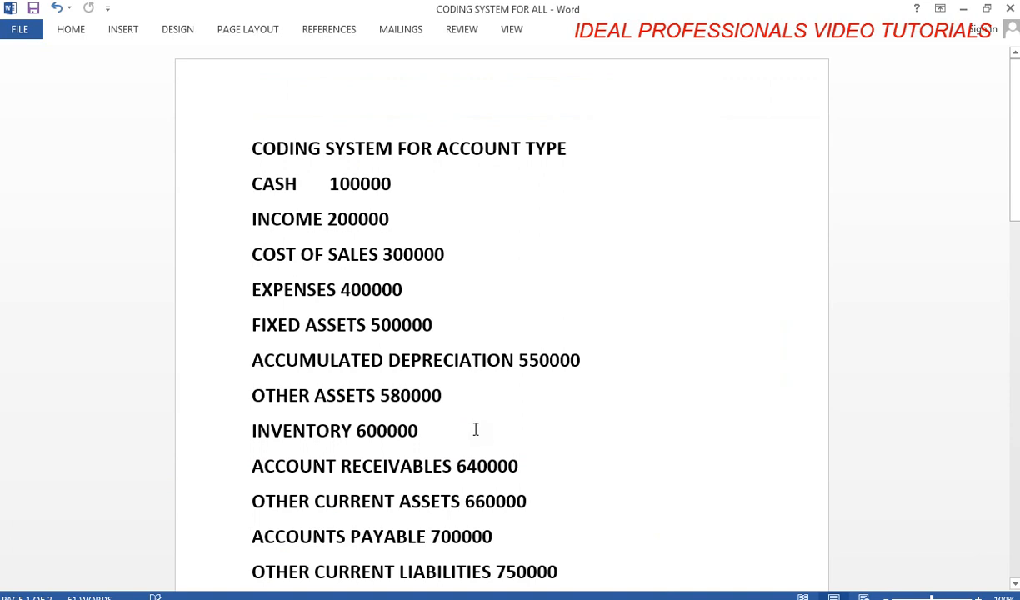
{"action": "left_click", "coordinate": [391, 182]}
{"action": "left_click", "coordinate": [348, 218]}
{"action": "left_click", "coordinate": [406, 290]}
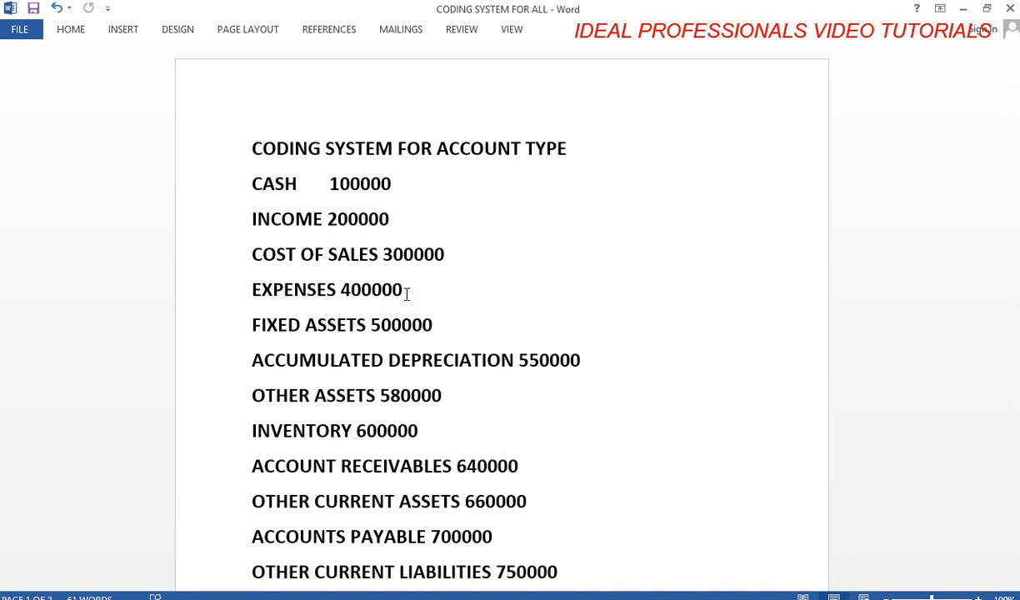
Switch to the Word document CODING SYSTE 4 and examine the IDs, descriptions and account type planned for the expense accounts.
{"action": "mouse_move", "coordinate": [273, 599]}
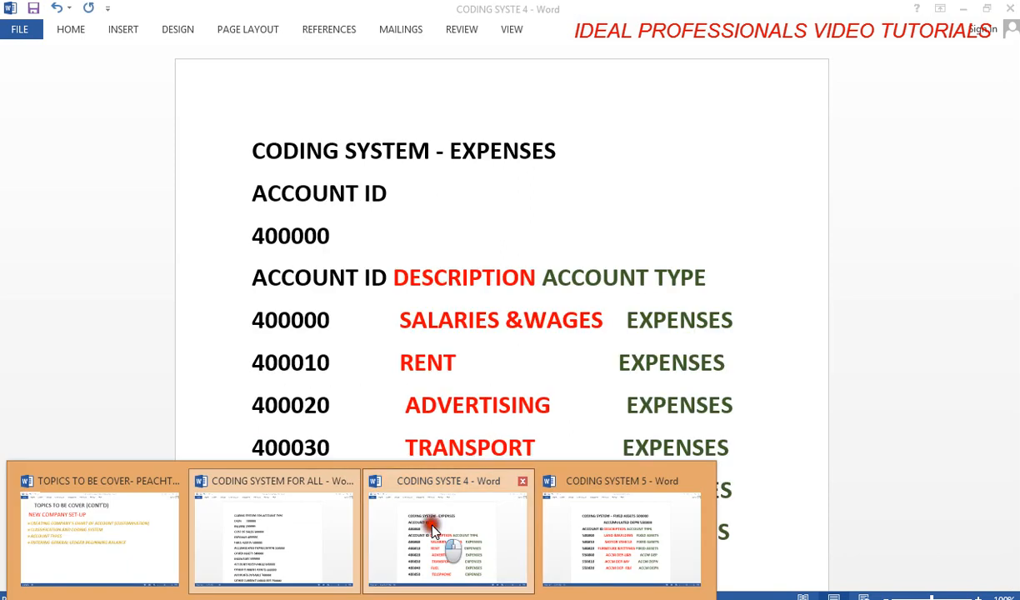
{"action": "left_click", "coordinate": [413, 502]}
{"action": "key", "text": "ctrl+a"}
{"action": "left_click", "coordinate": [482, 434]}
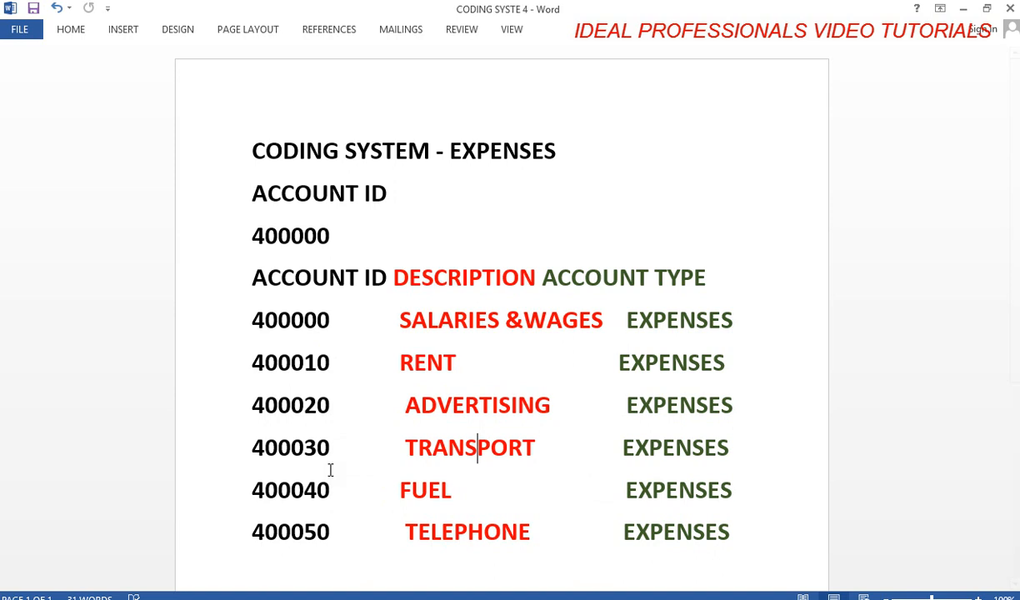
{"action": "left_click", "coordinate": [314, 348]}
Switch to Peachtree Accounting and open the Maintain Chart of Accounts window.
{"action": "mouse_move", "coordinate": [330, 596]}
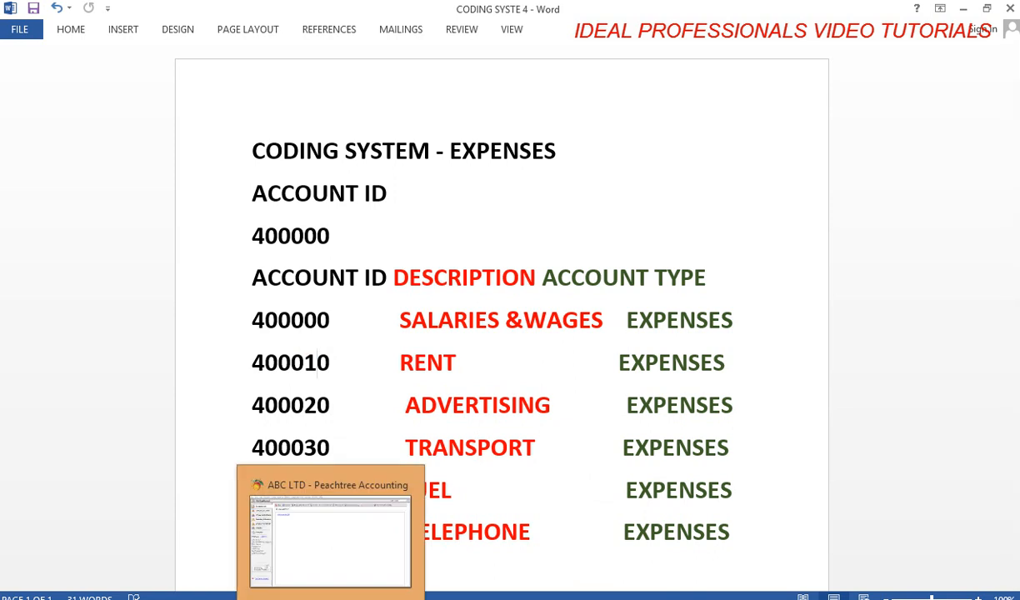
{"action": "left_click", "coordinate": [307, 537]}
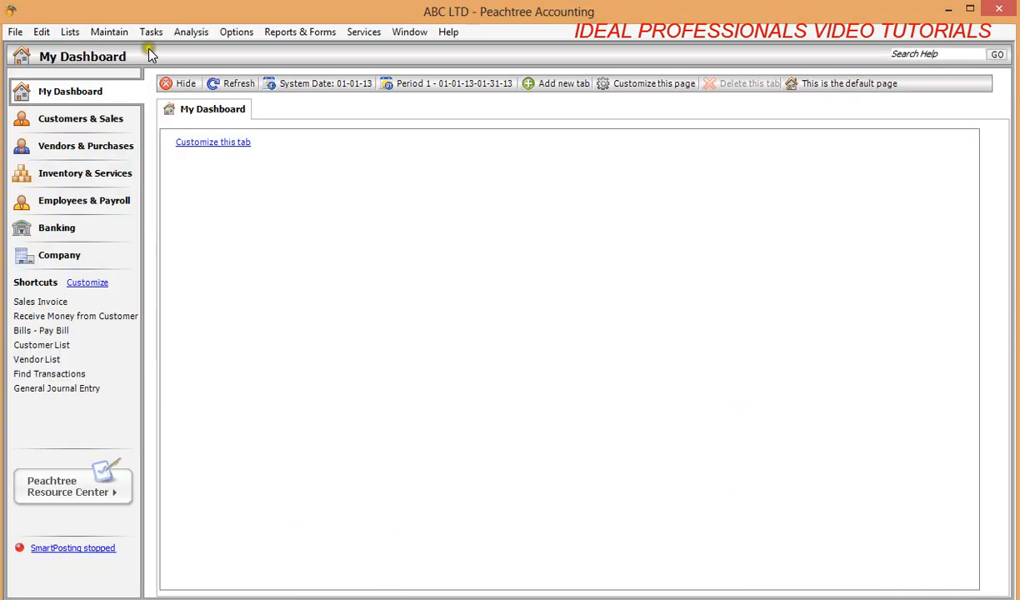
{"action": "left_click", "coordinate": [109, 34]}
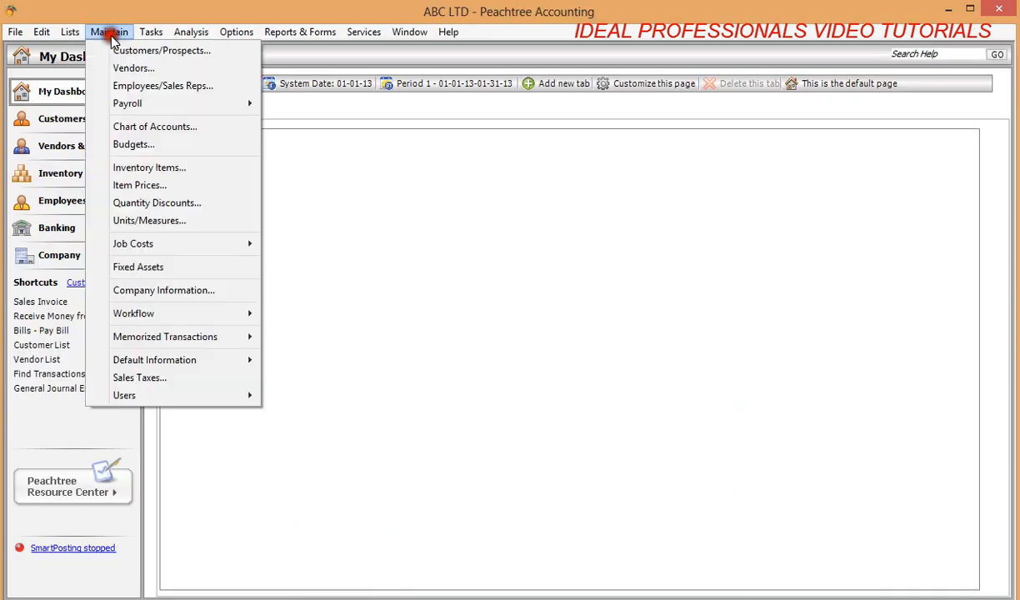
{"action": "left_click", "coordinate": [153, 129]}
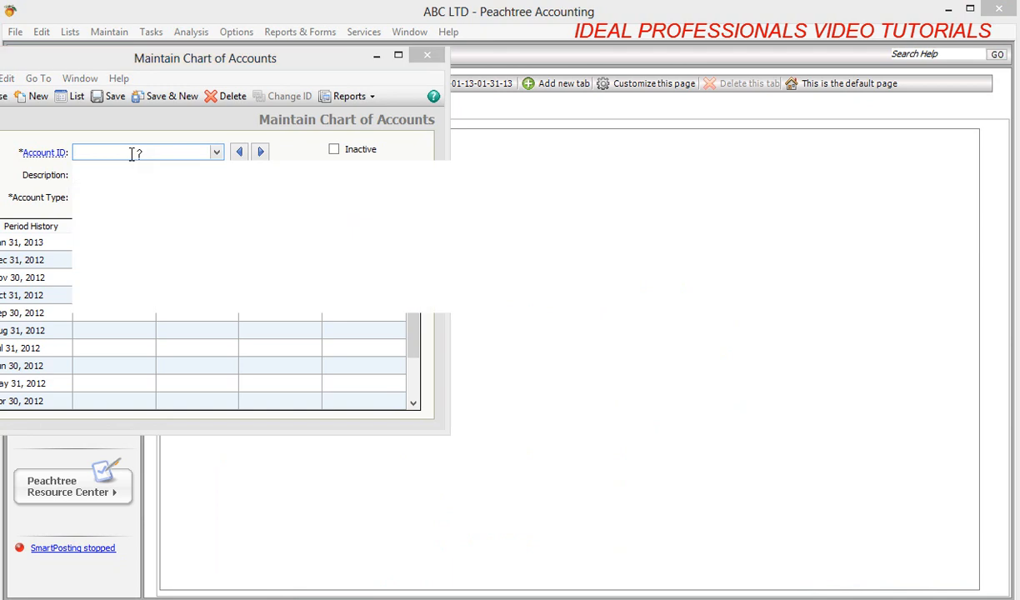
{"action": "type", "text": "4"}
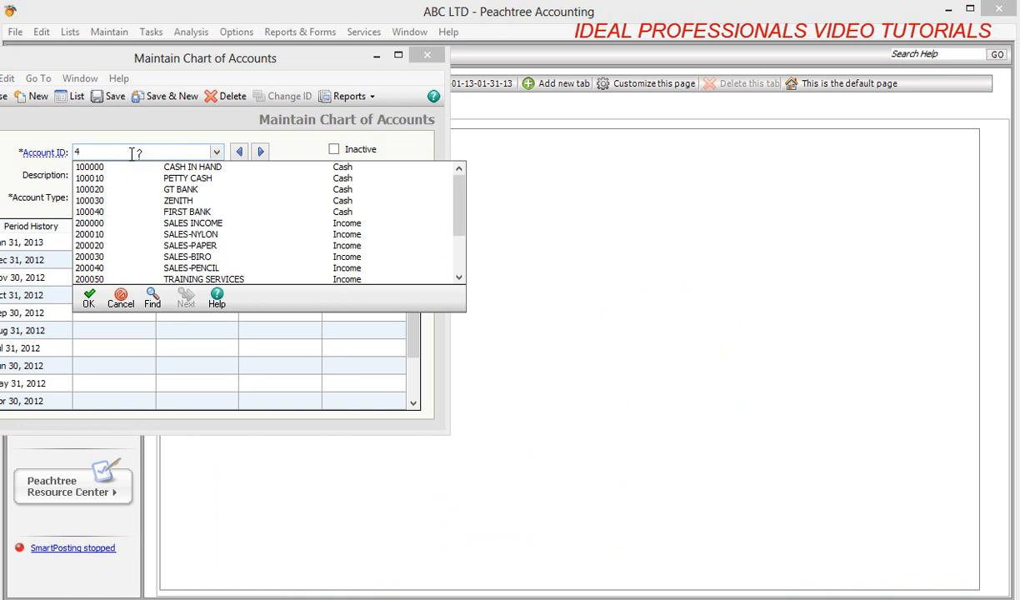
{"action": "left_click", "coordinate": [96, 153]}
{"action": "left_click", "coordinate": [87, 152]}
{"action": "left_click", "coordinate": [121, 301]}
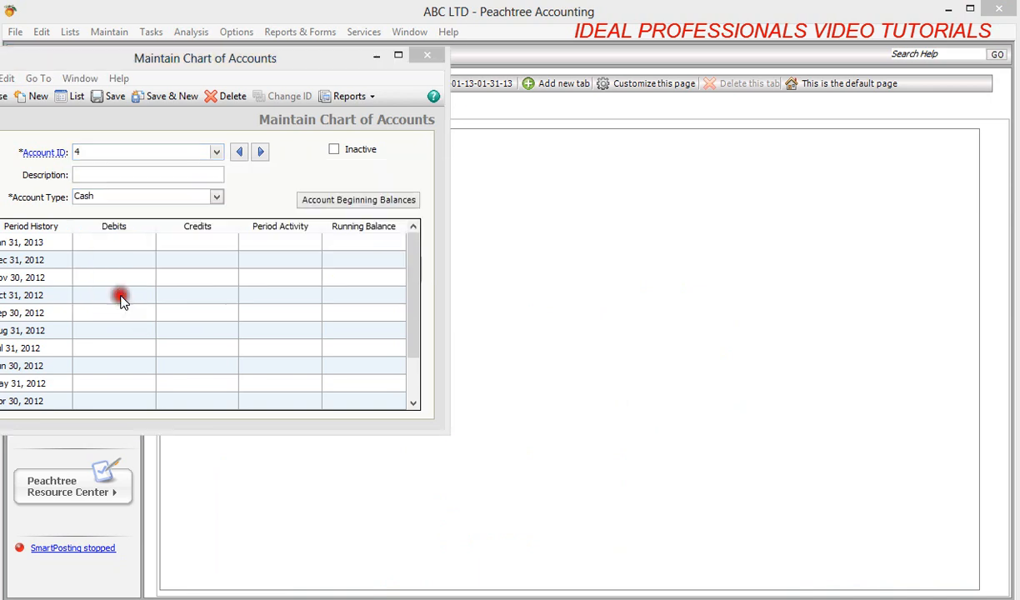
{"action": "left_click", "coordinate": [83, 148]}
{"action": "key", "text": "Escape"}
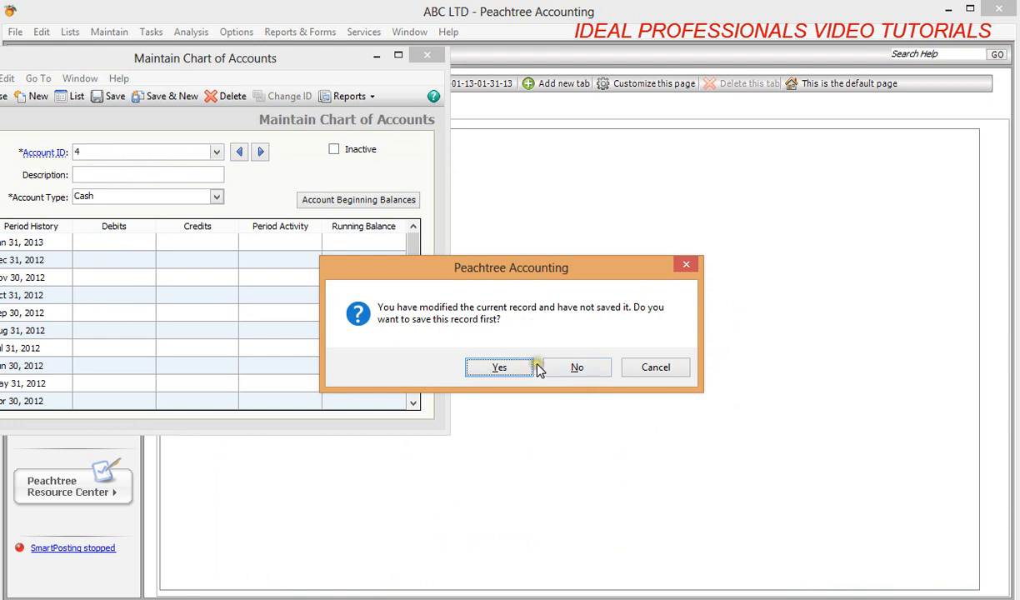
{"action": "left_click", "coordinate": [574, 367]}
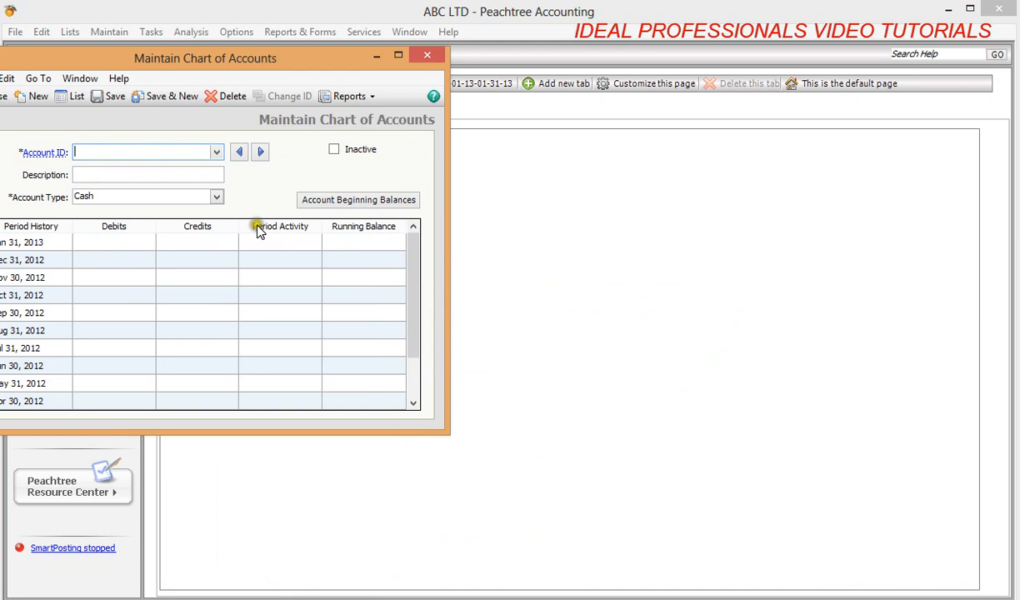
Enter a new account with the ID 400000 and the description SALARIES AND WAGES.
{"action": "left_click", "coordinate": [116, 151]}
{"action": "type", "text": "400"}
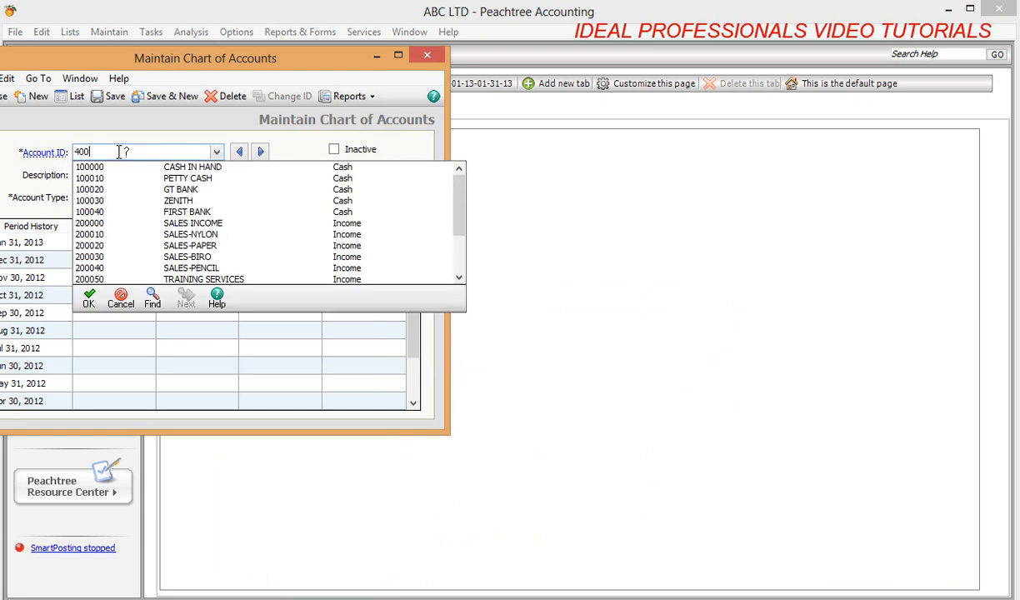
{"action": "type", "text": "000"}
{"action": "key", "text": "Tab"}
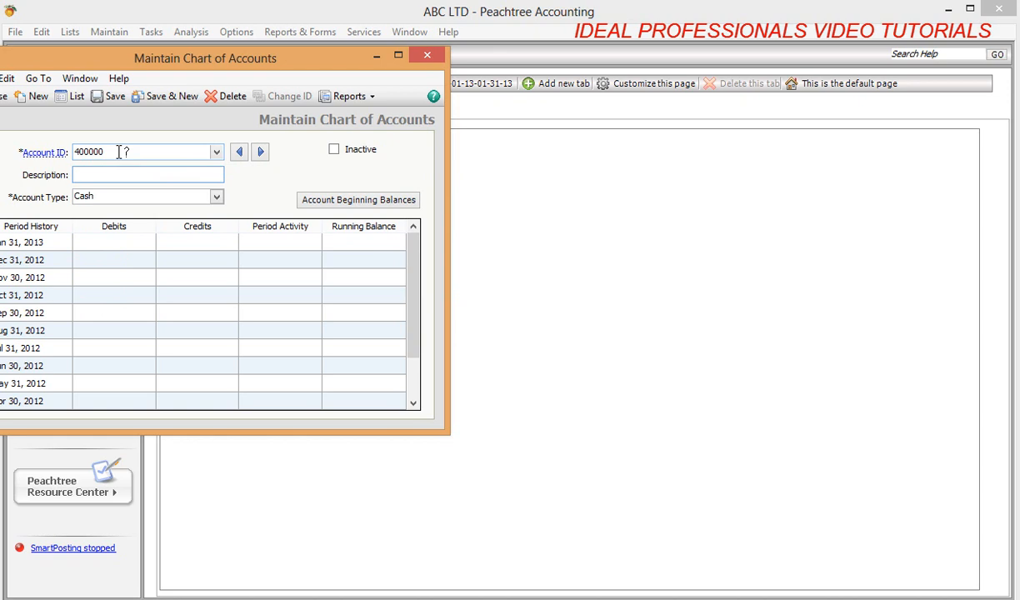
{"action": "type", "text": "SALARIES AND WAGE"}
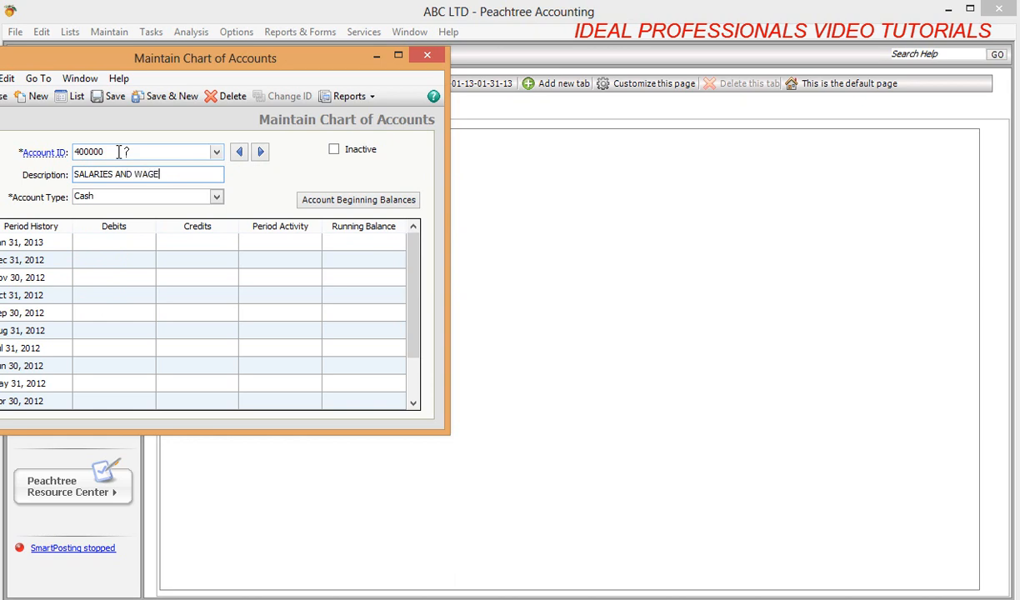
{"action": "type", "text": "S"}
Set the account type of account 400000 to Expenses and save the account.
{"action": "left_click", "coordinate": [218, 200]}
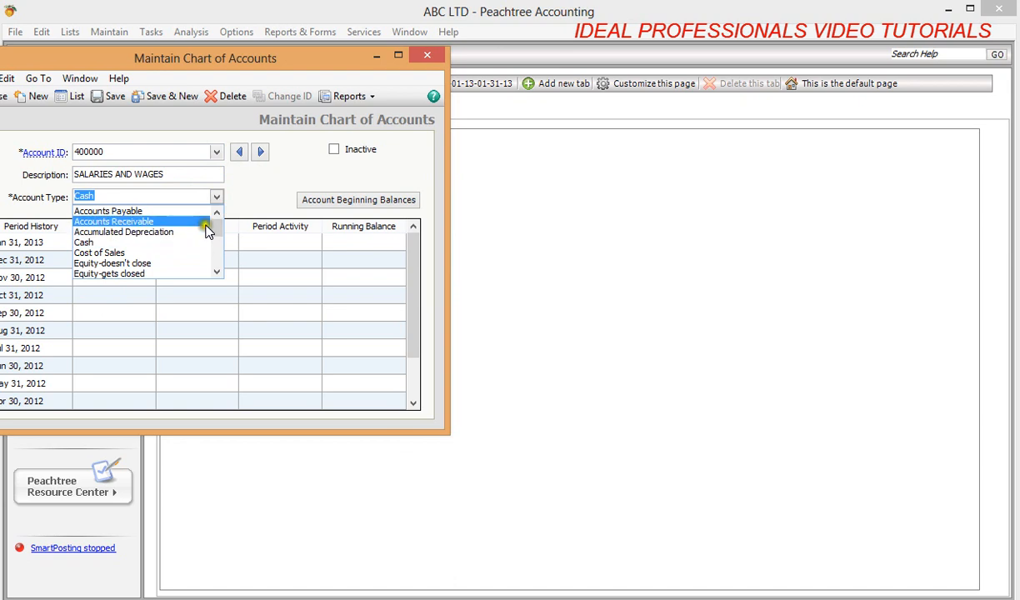
{"action": "key", "text": "e"}
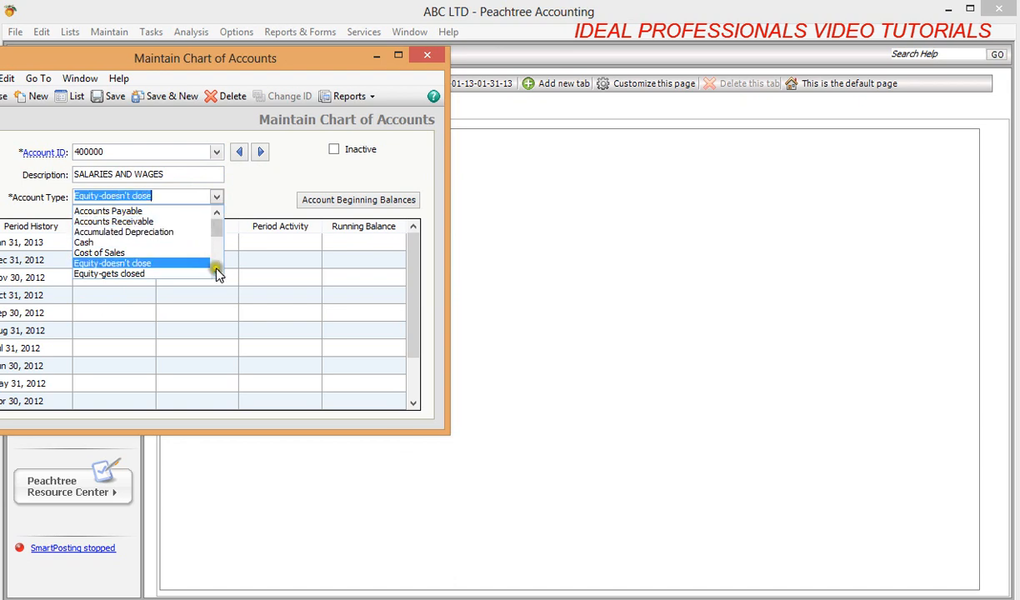
{"action": "left_click", "coordinate": [217, 272]}
{"action": "left_click", "coordinate": [216, 272]}
{"action": "left_click", "coordinate": [217, 273]}
{"action": "left_click", "coordinate": [155, 240]}
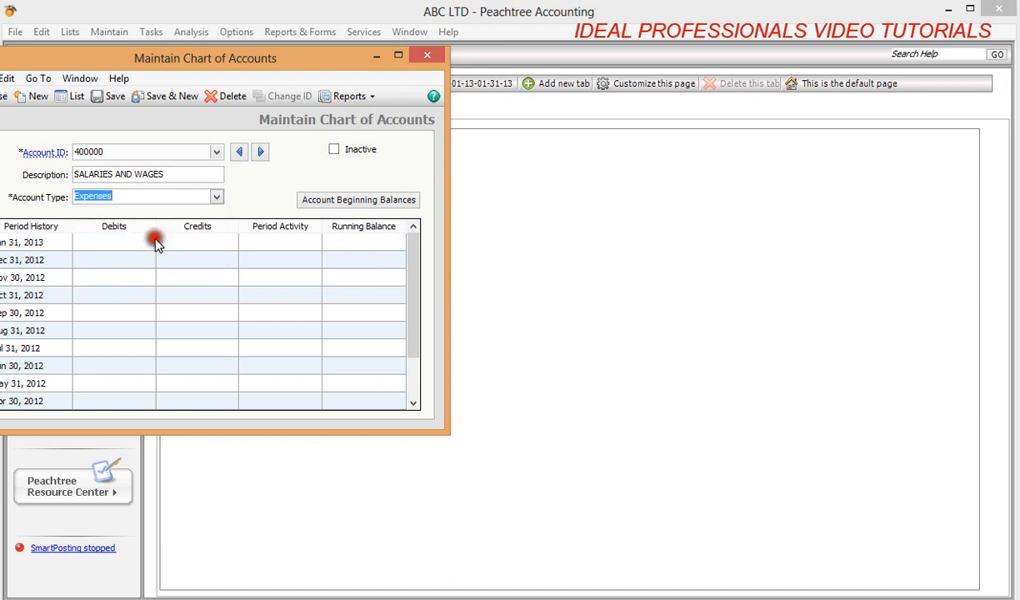
{"action": "left_click", "coordinate": [109, 95]}
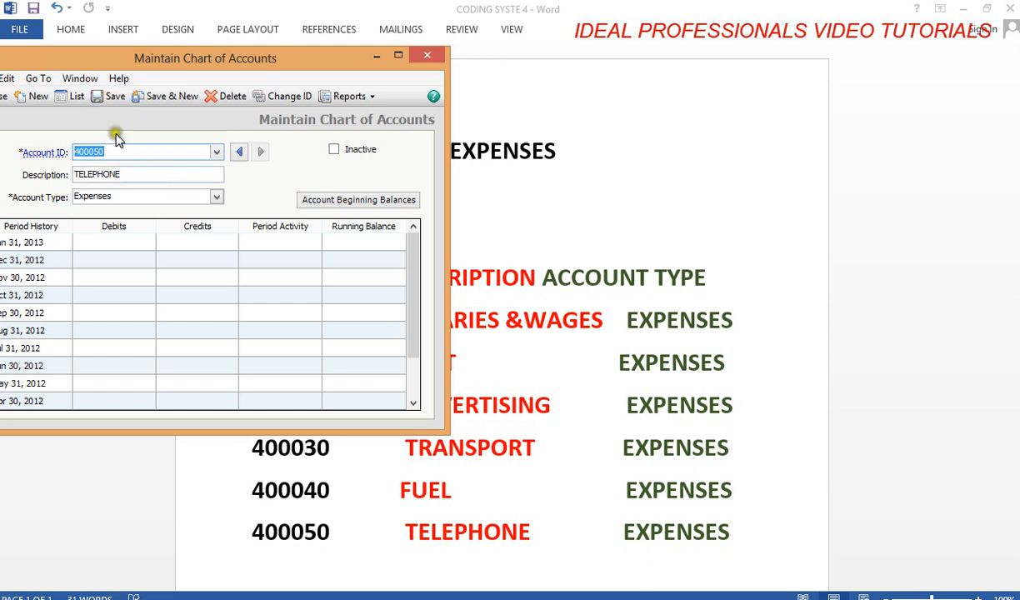
Open the account list and check each expense account from SALARIES AND WAGES down to TELEPHONE.
{"action": "left_click", "coordinate": [71, 96]}
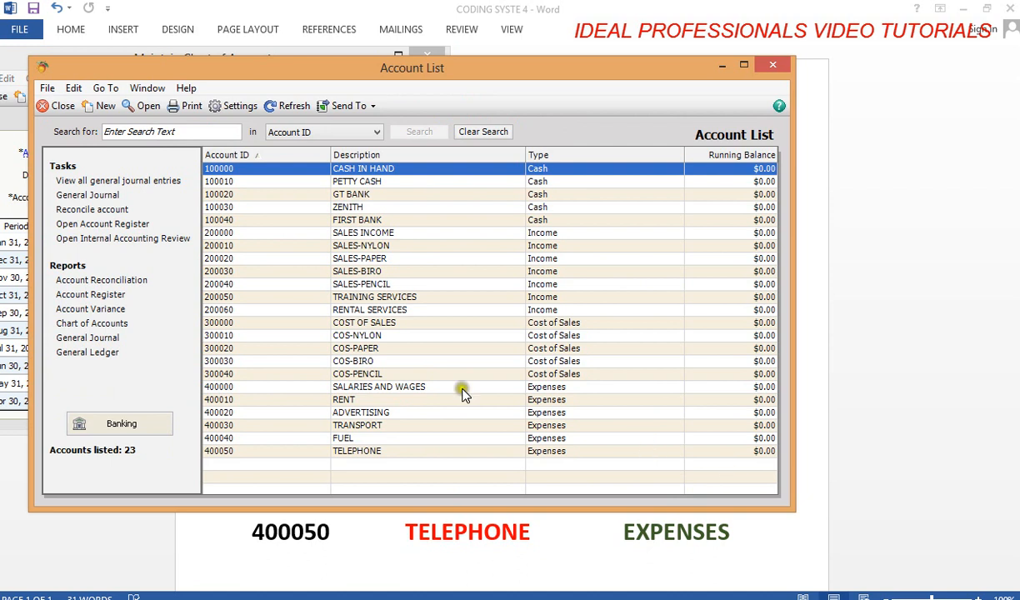
{"action": "left_click", "coordinate": [371, 390]}
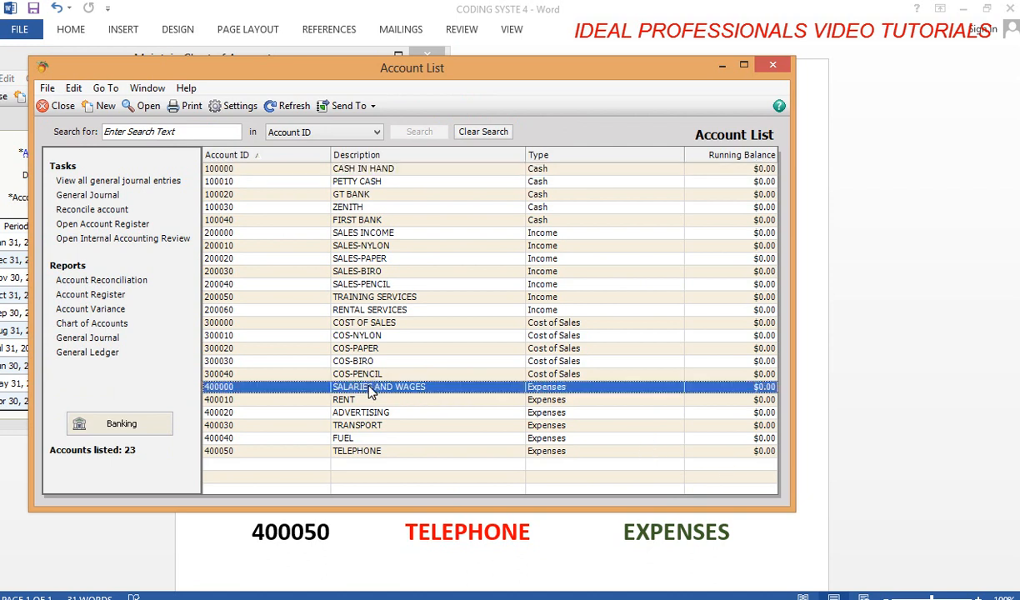
{"action": "key", "text": "Down"}
{"action": "key", "text": "Down"}
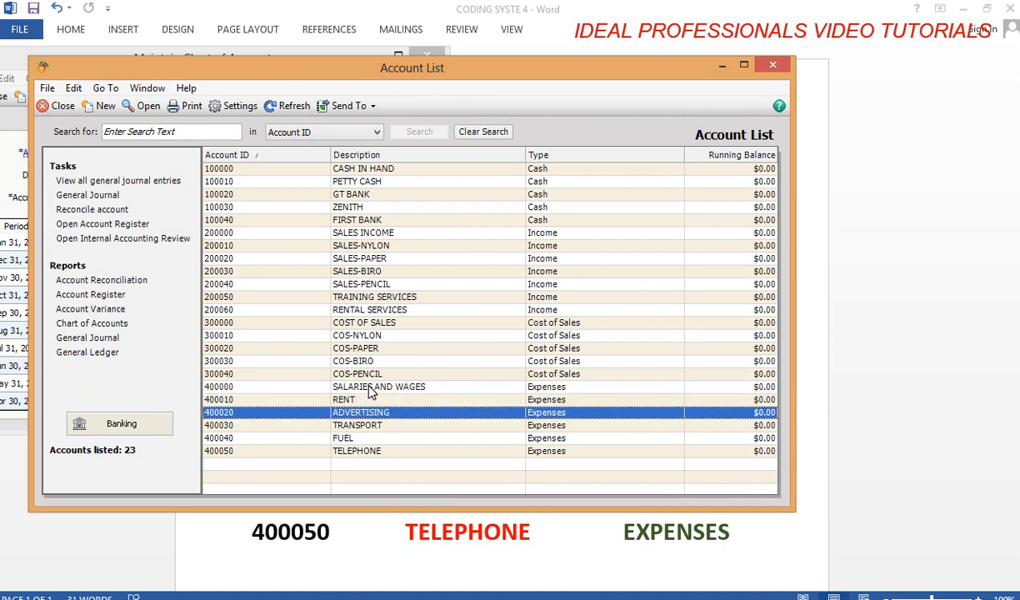
{"action": "key", "text": "Down"}
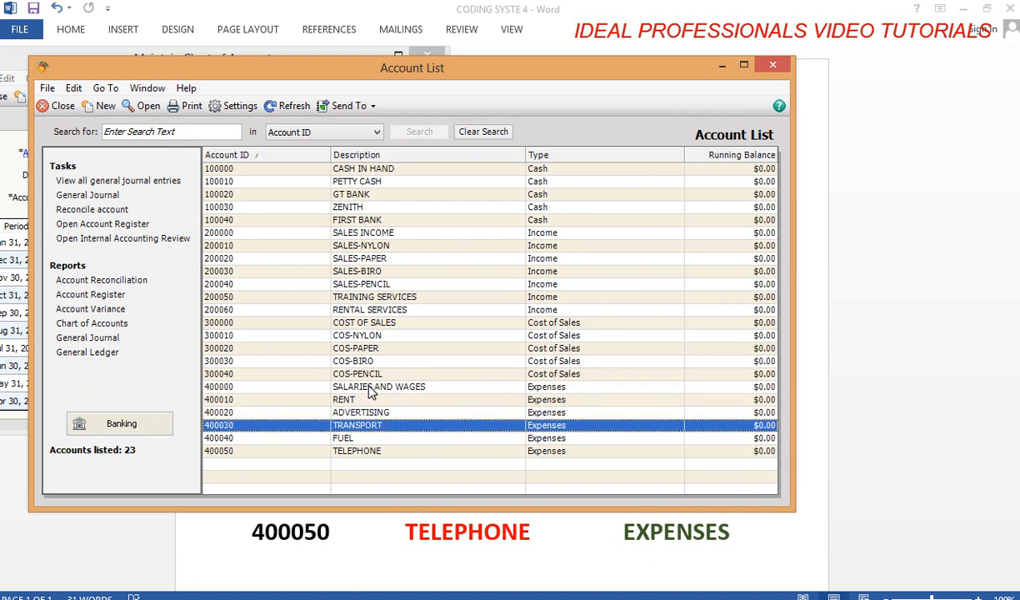
{"action": "key", "text": "Down"}
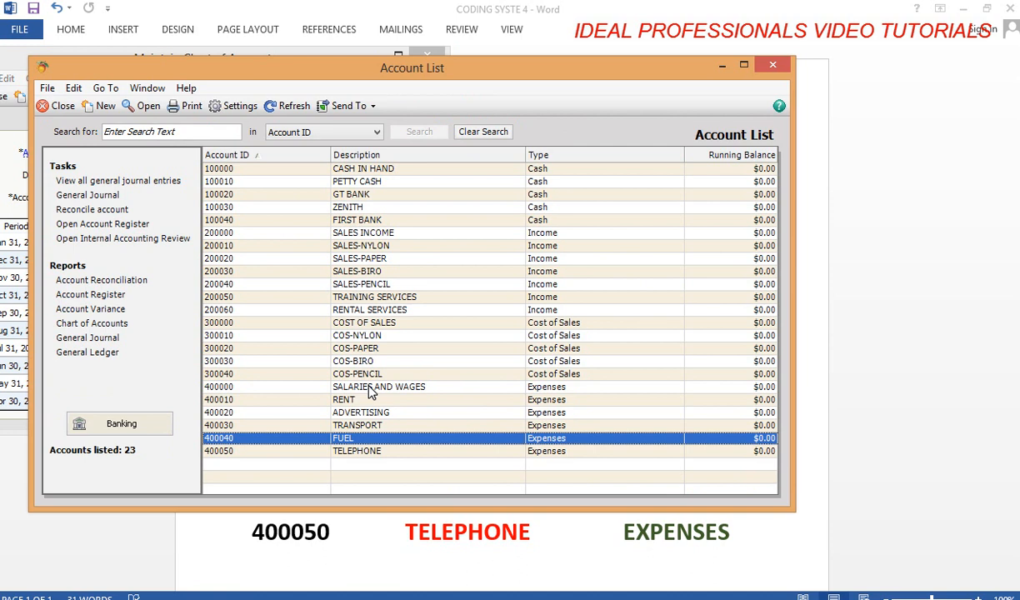
{"action": "key", "text": "Down"}
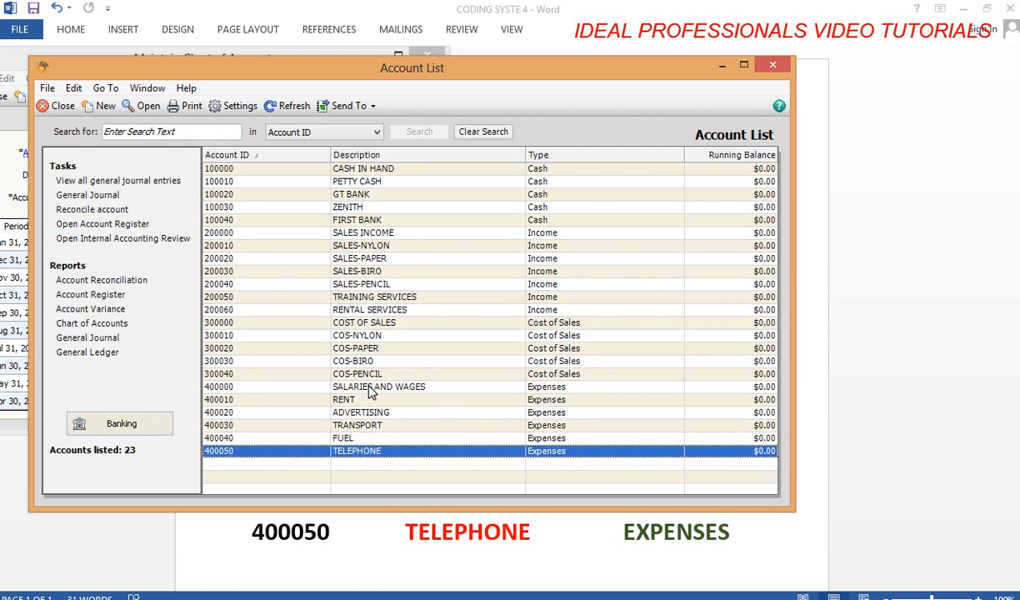
Close the Account List and the Maintain Chart of Accounts window.
{"action": "left_click", "coordinate": [774, 65]}
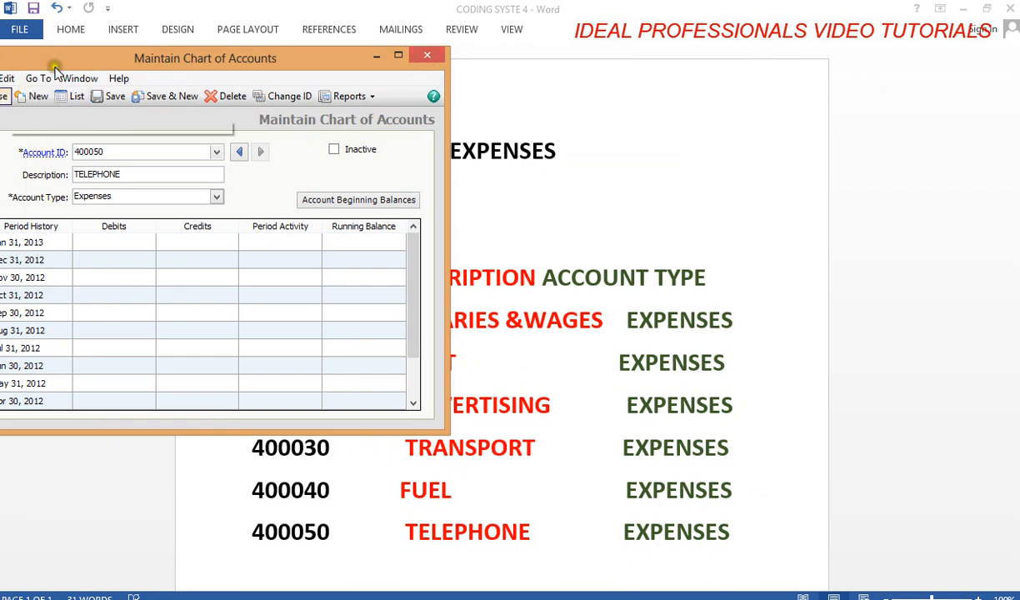
{"action": "mouse_move", "coordinate": [54, 64]}
{"action": "left_mouse_down"}
{"action": "mouse_move", "coordinate": [133, 74]}
{"action": "mouse_move", "coordinate": [114, 60]}
{"action": "left_mouse_up"}
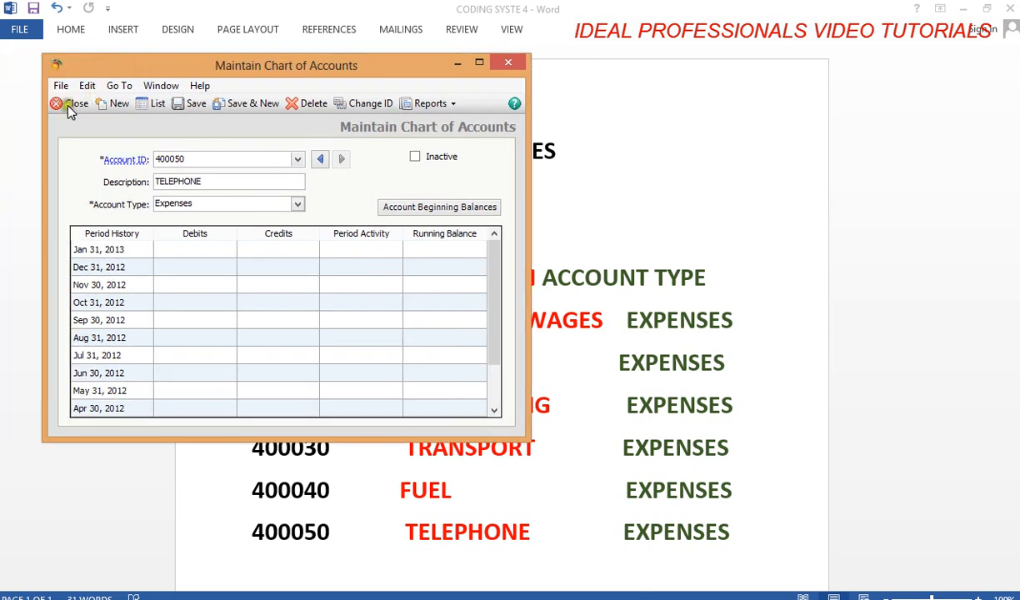
{"action": "left_click", "coordinate": [505, 65]}
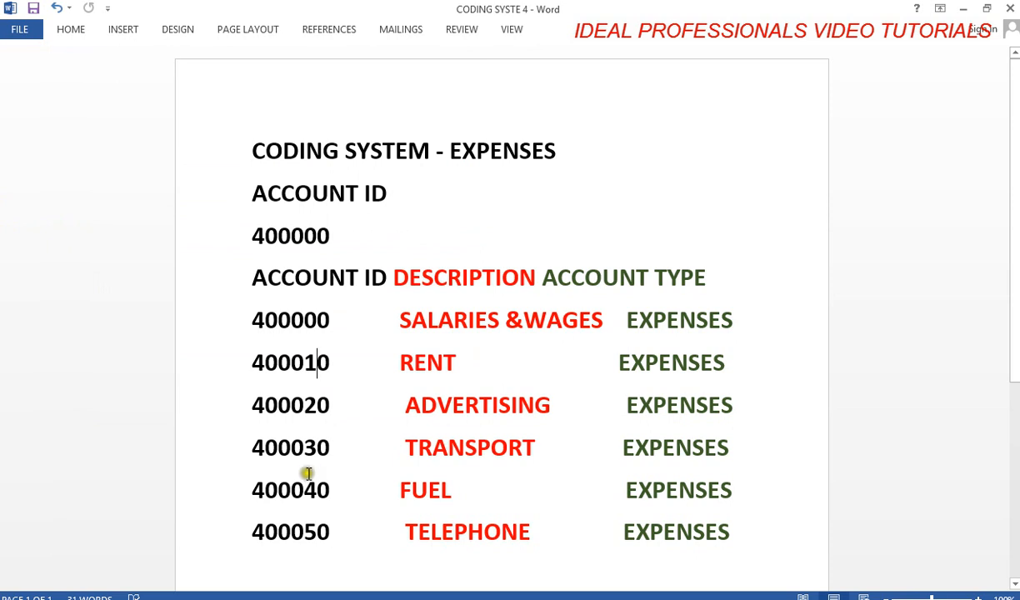
Look up the fixed assets code in the CODING SYSTEM FOR ALL document and the account details in CODING SYSTEM 5.
{"action": "mouse_move", "coordinate": [273, 599]}
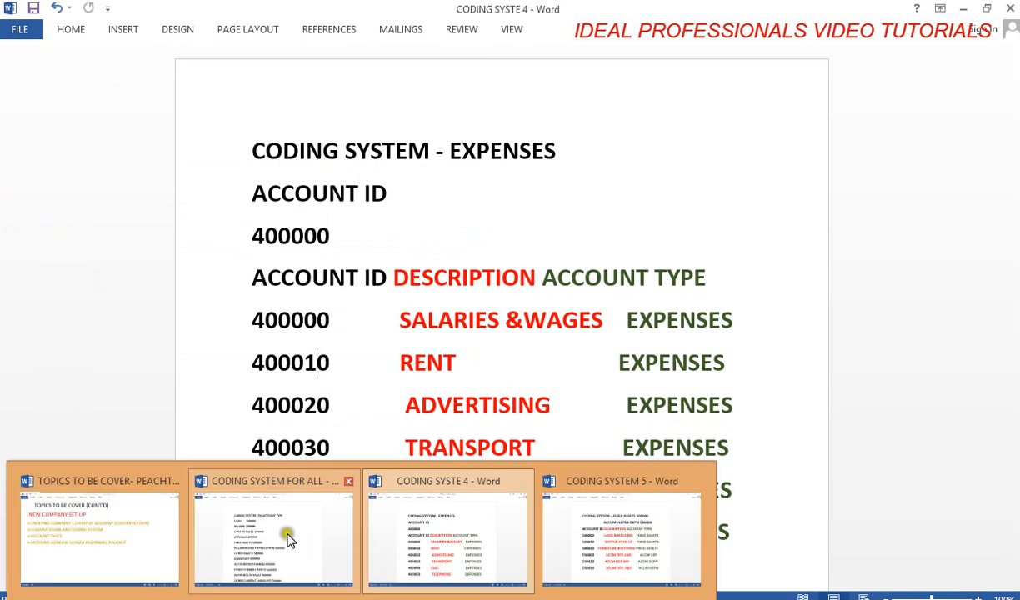
{"action": "left_click", "coordinate": [288, 537]}
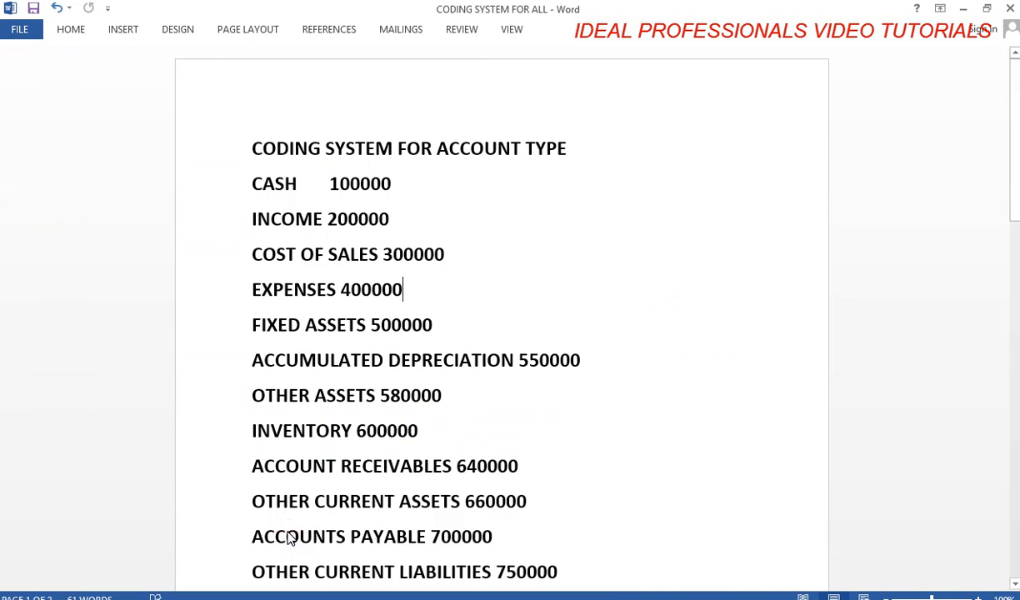
{"action": "left_click", "coordinate": [433, 325]}
{"action": "mouse_move", "coordinate": [330, 598]}
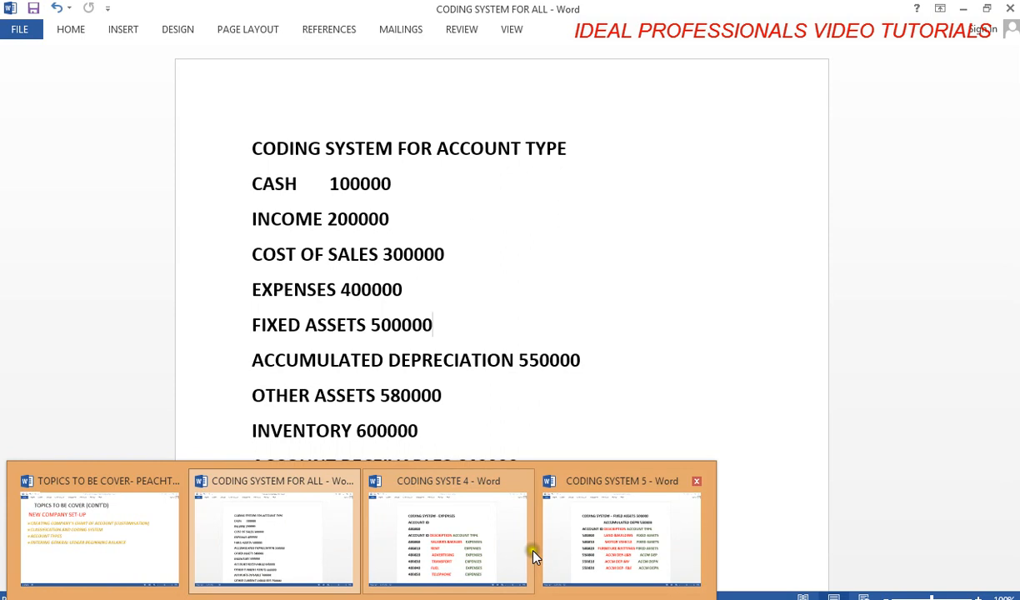
{"action": "left_click", "coordinate": [601, 556]}
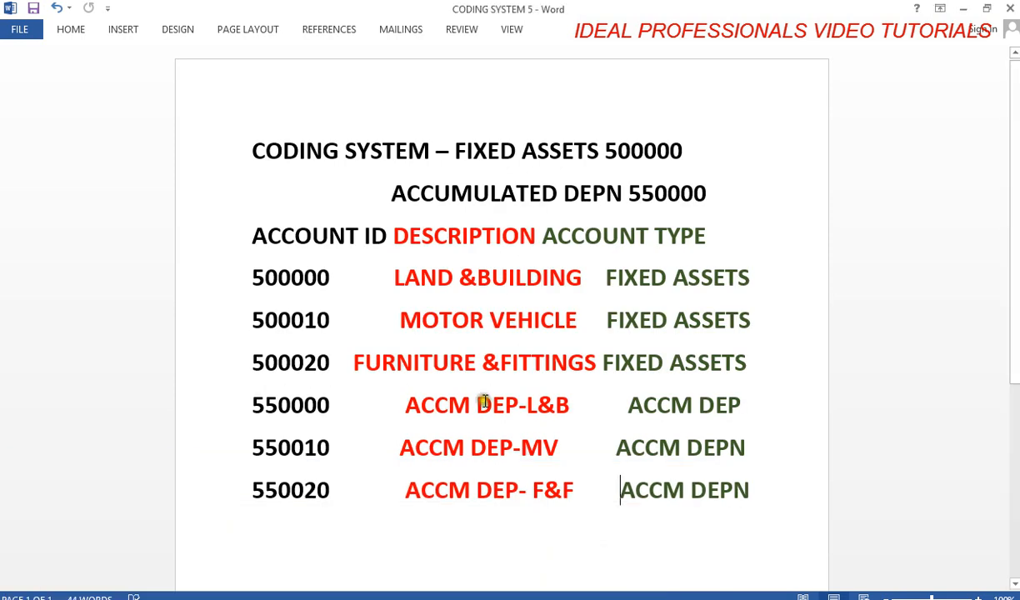
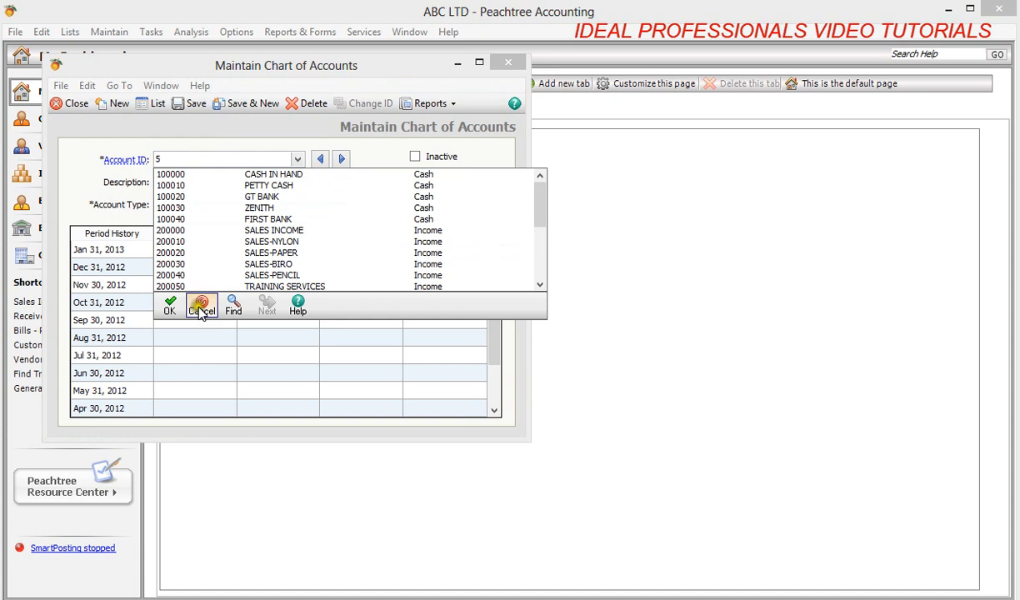
Discard the unsaved account record and enter a new account with the ID 500000 and the description LAND & BUILDING.
{"action": "left_click", "coordinate": [200, 309]}
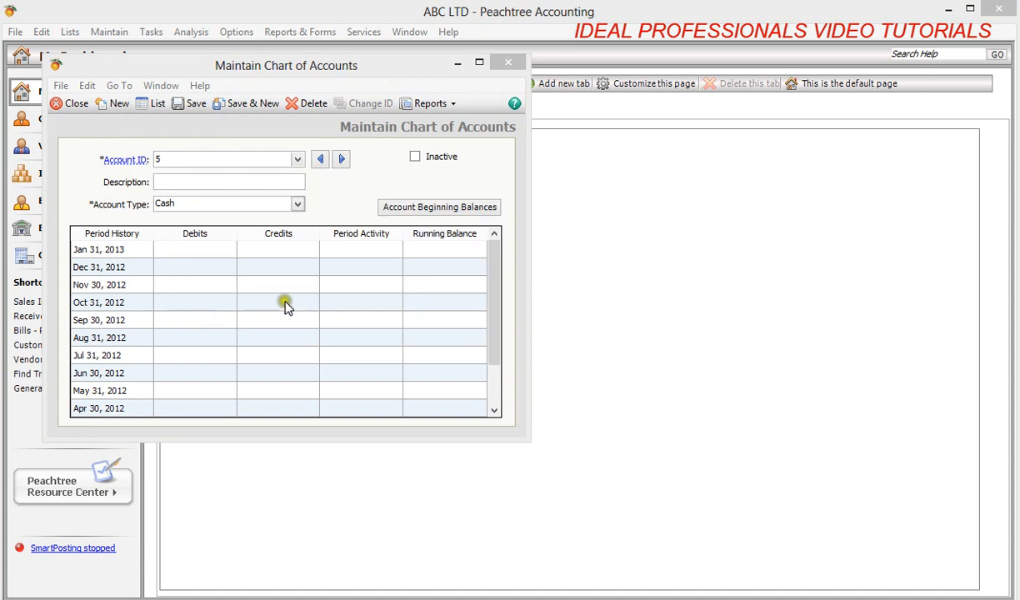
{"action": "left_click", "coordinate": [192, 163]}
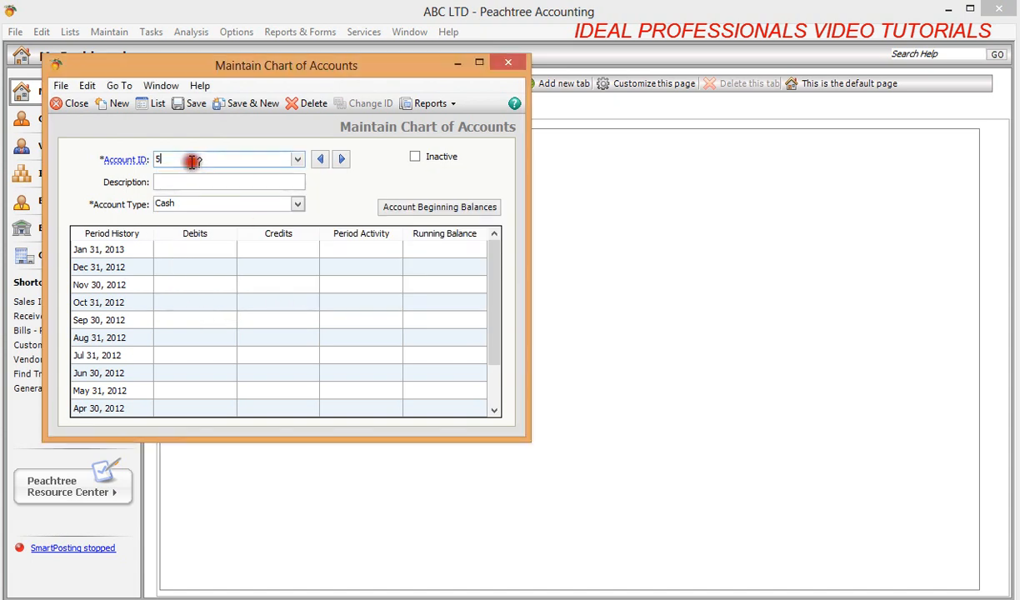
{"action": "key", "text": "BackSpace"}
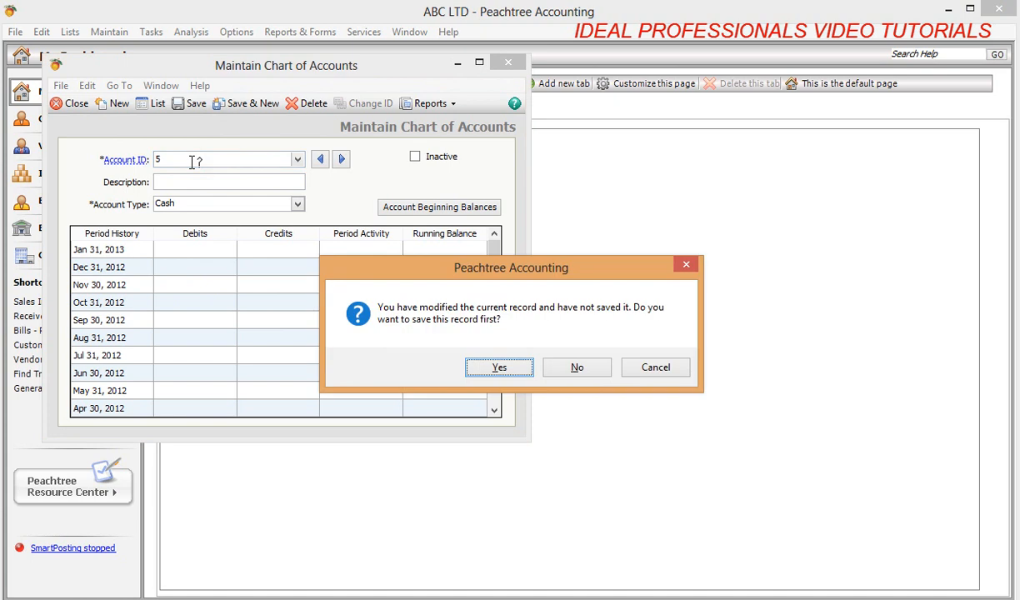
{"action": "left_click", "coordinate": [584, 372]}
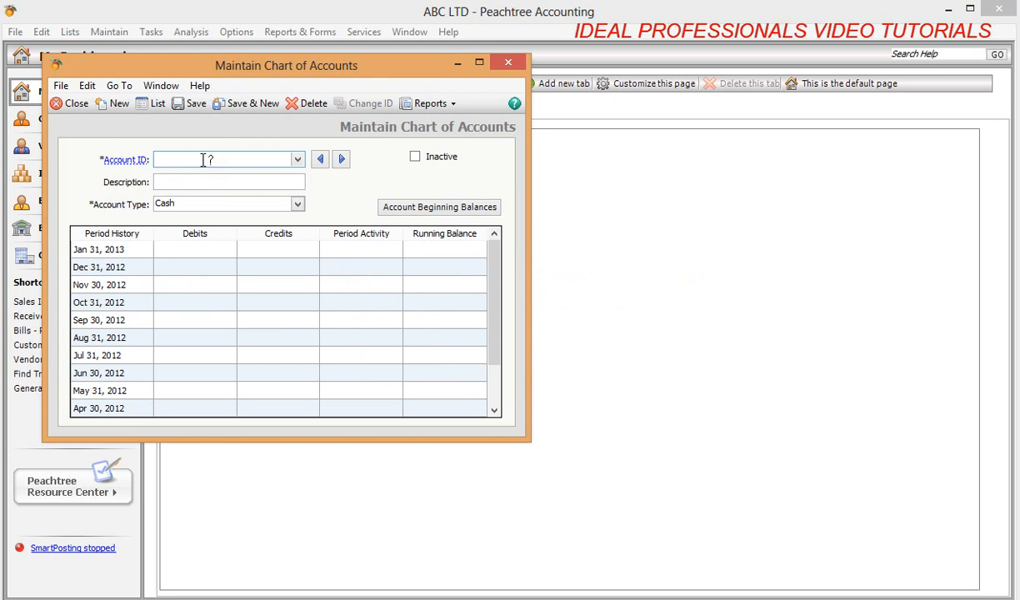
{"action": "type", "text": "500000"}
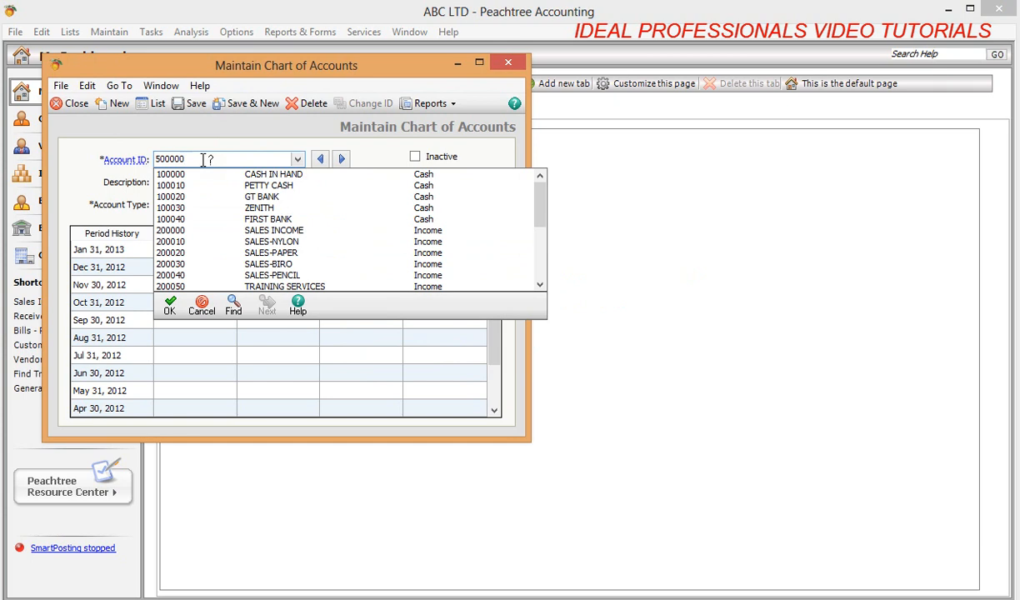
{"action": "key", "text": "Tab"}
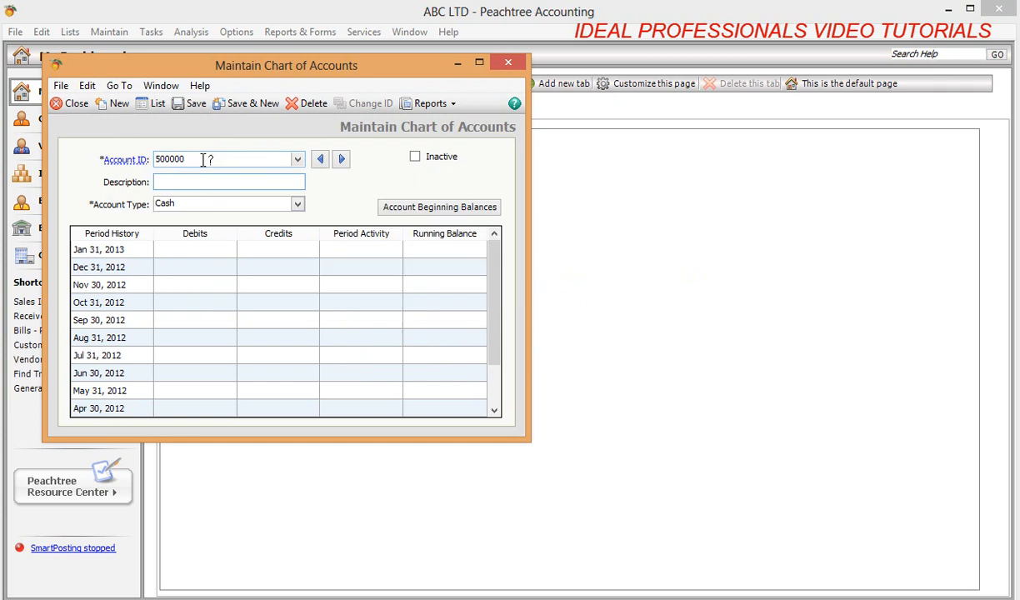
{"action": "type", "text": "LAND & BUILDING"}
Set the account type of account 500000 to Fixed Assets and save the account.
{"action": "left_click", "coordinate": [296, 204]}
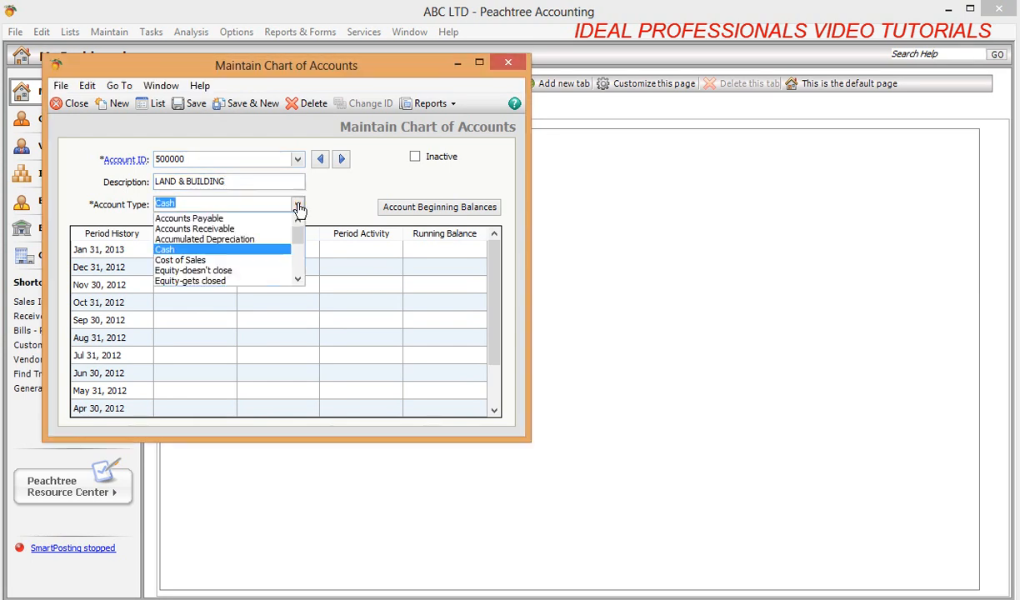
{"action": "key", "text": "f"}
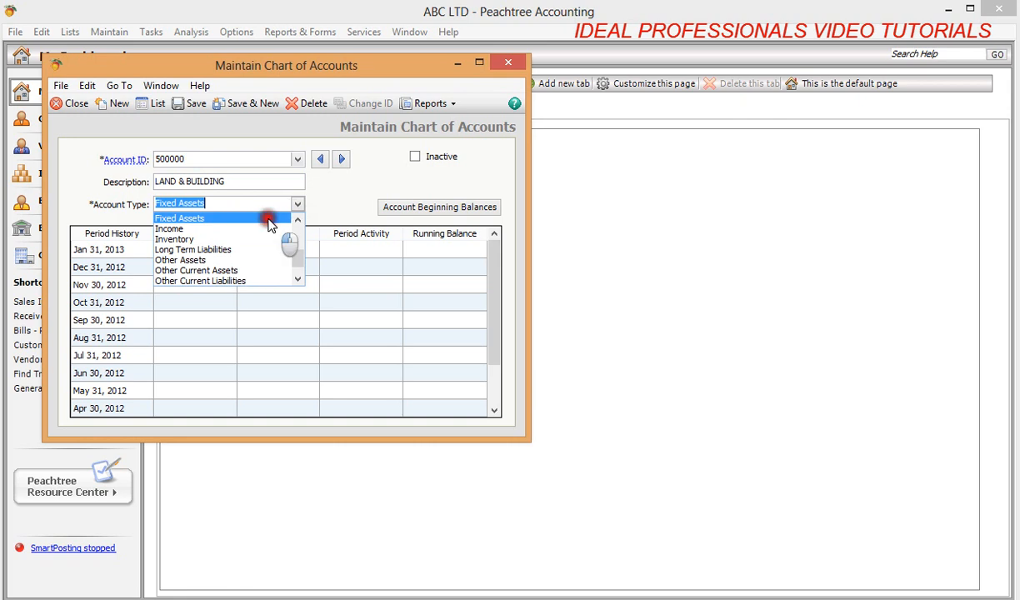
{"action": "left_click", "coordinate": [266, 218]}
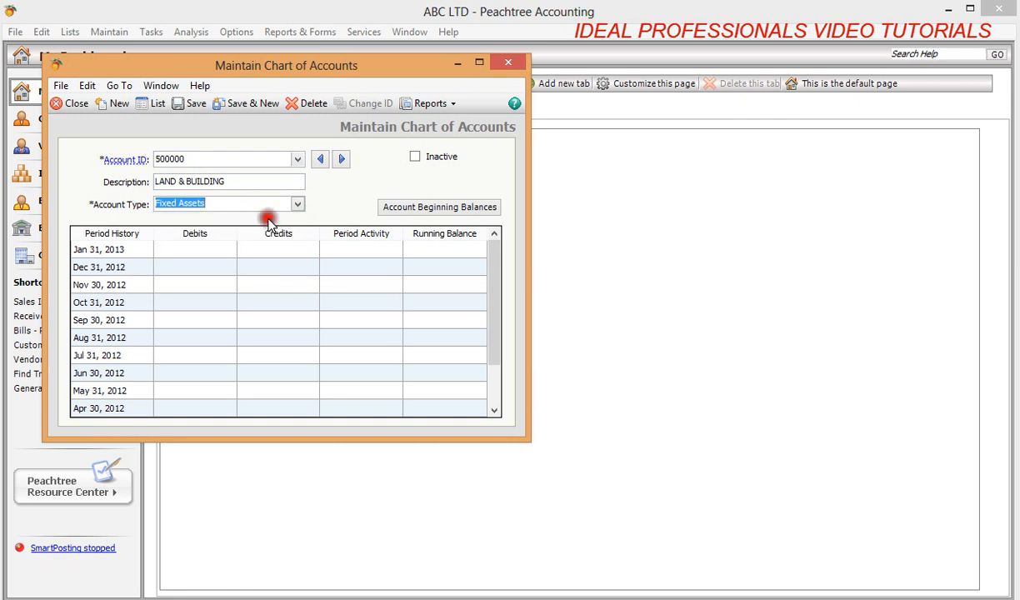
{"action": "left_click", "coordinate": [191, 105]}
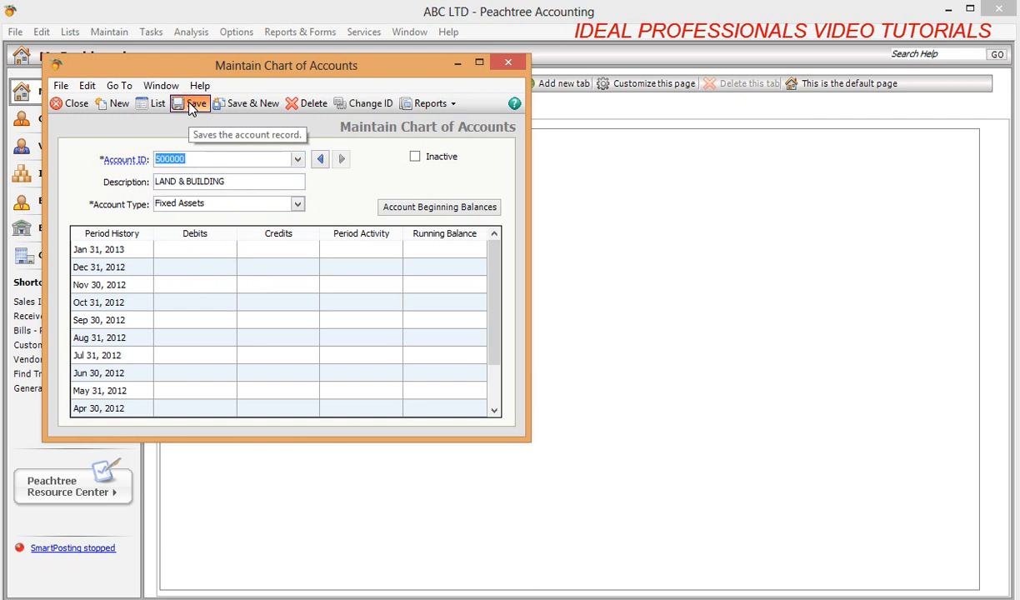
Reuse the LAND & BUILDING record to create and save account 500010 with the description MOTOR VEHICLE.
{"action": "left_click", "coordinate": [273, 160]}
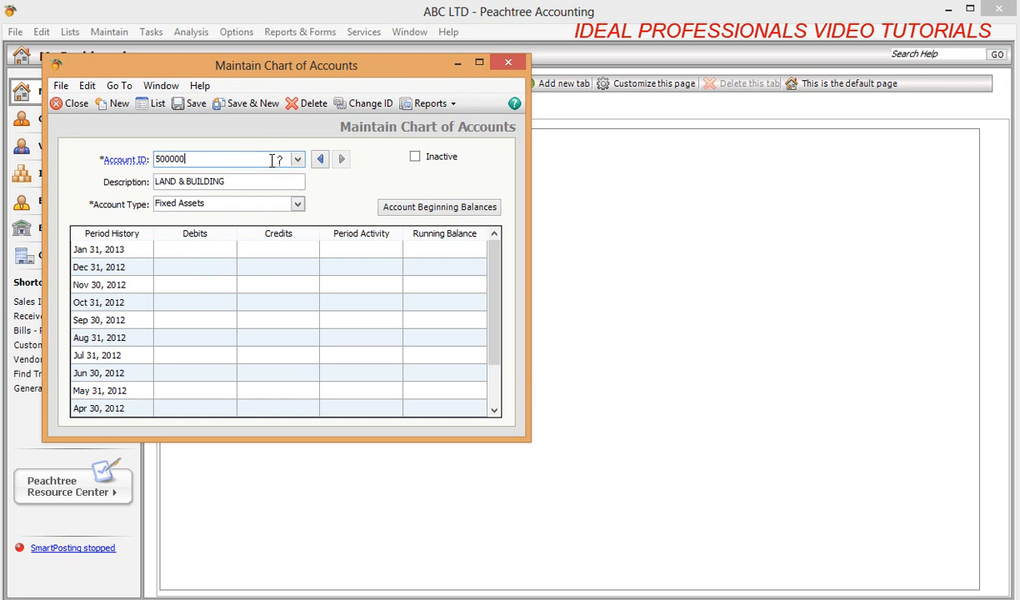
{"action": "key", "text": "BackSpace"}
{"action": "key", "text": "BackSpace"}
{"action": "type", "text": "10"}
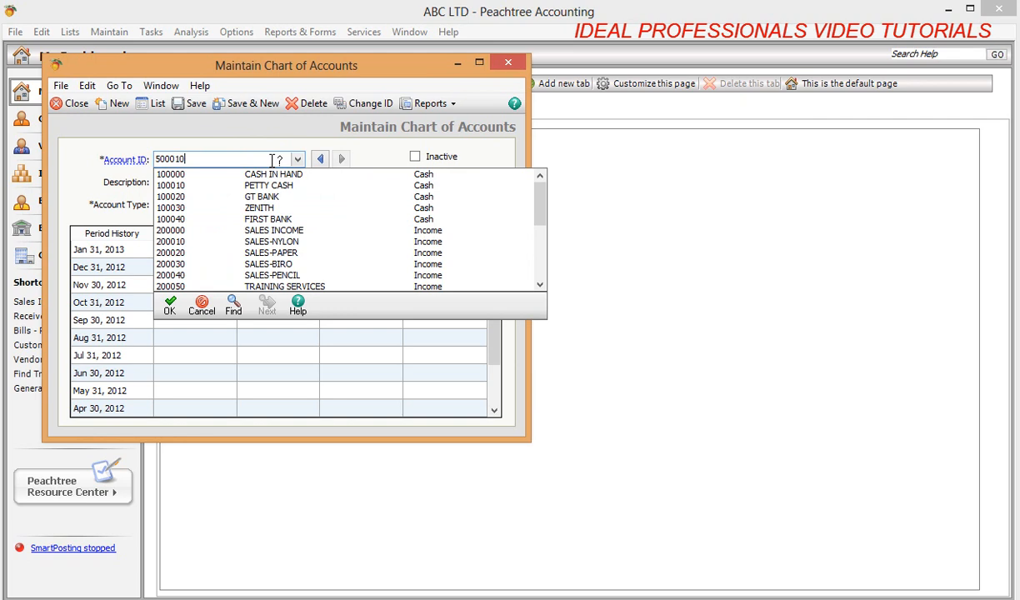
{"action": "key", "text": "Tab"}
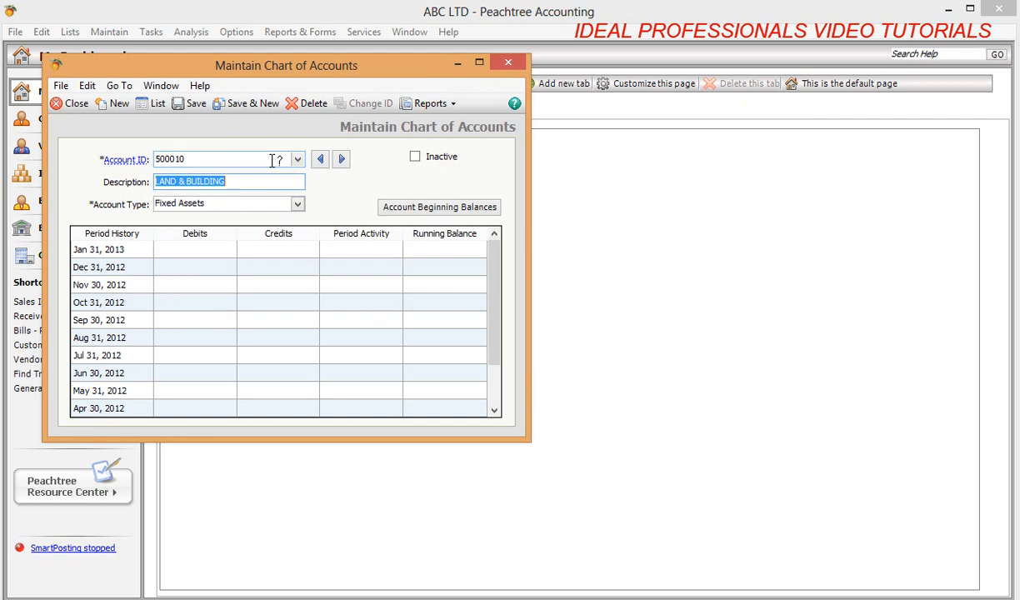
{"action": "type", "text": "MO"}
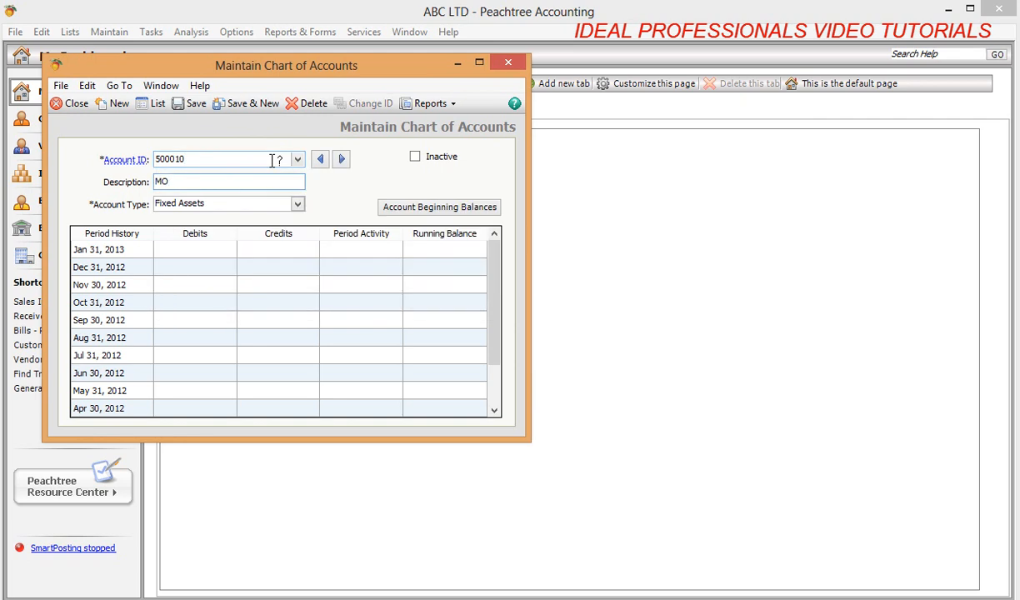
{"action": "type", "text": "TOR VEHI"}
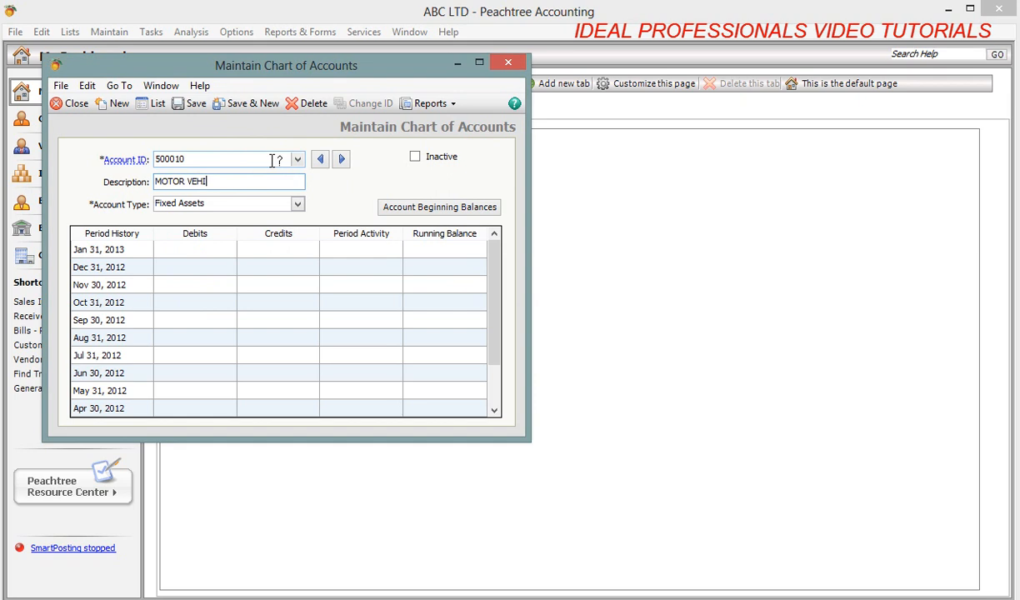
{"action": "type", "text": "CLE"}
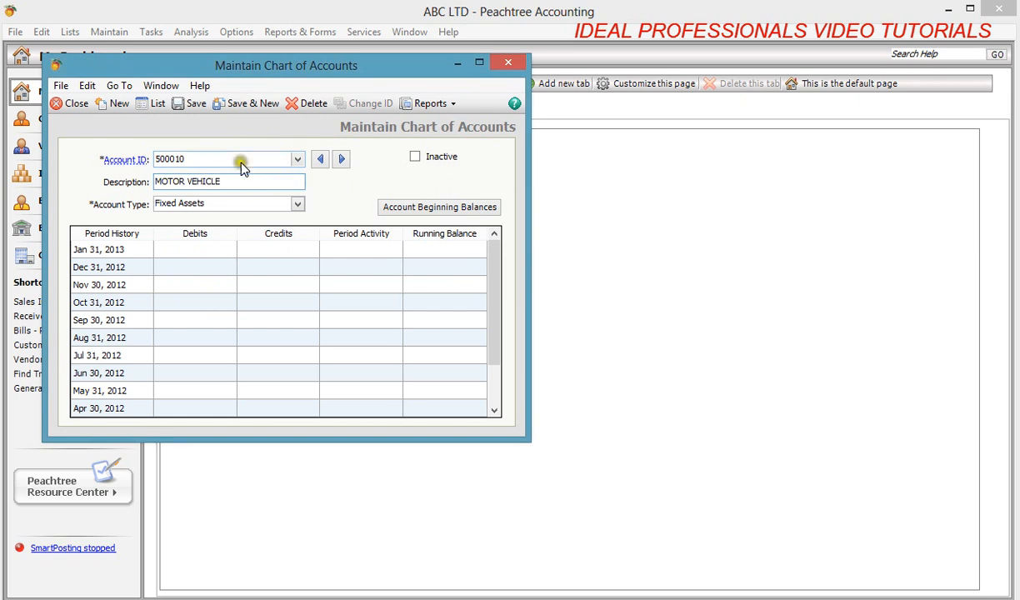
{"action": "left_click", "coordinate": [194, 114]}
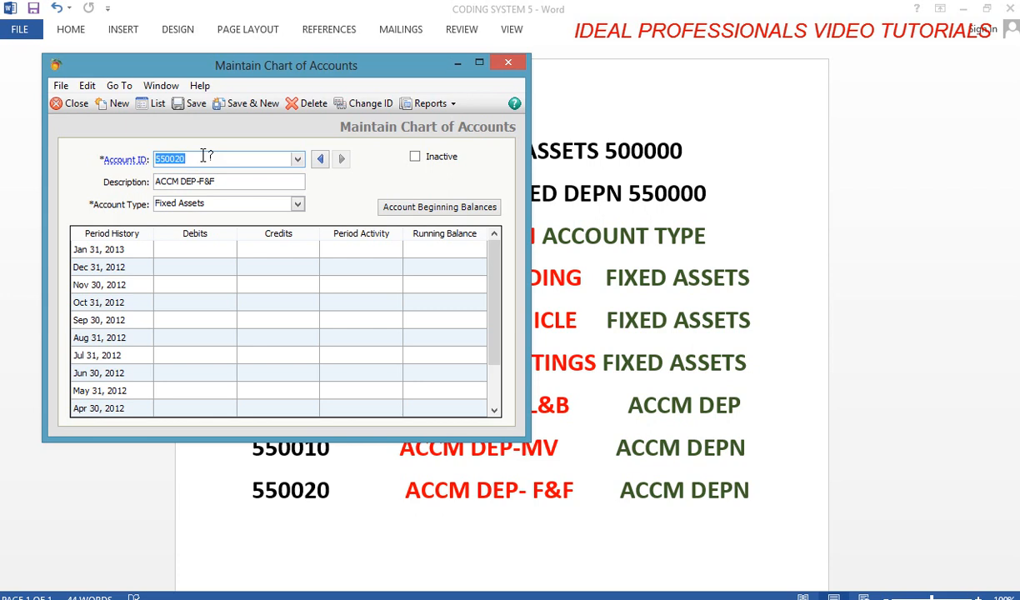
Save account 550020, ACCM DEP-F&F, and close the Maintain Chart of Accounts window.
{"action": "left_click", "coordinate": [199, 105]}
{"action": "left_click", "coordinate": [510, 64]}
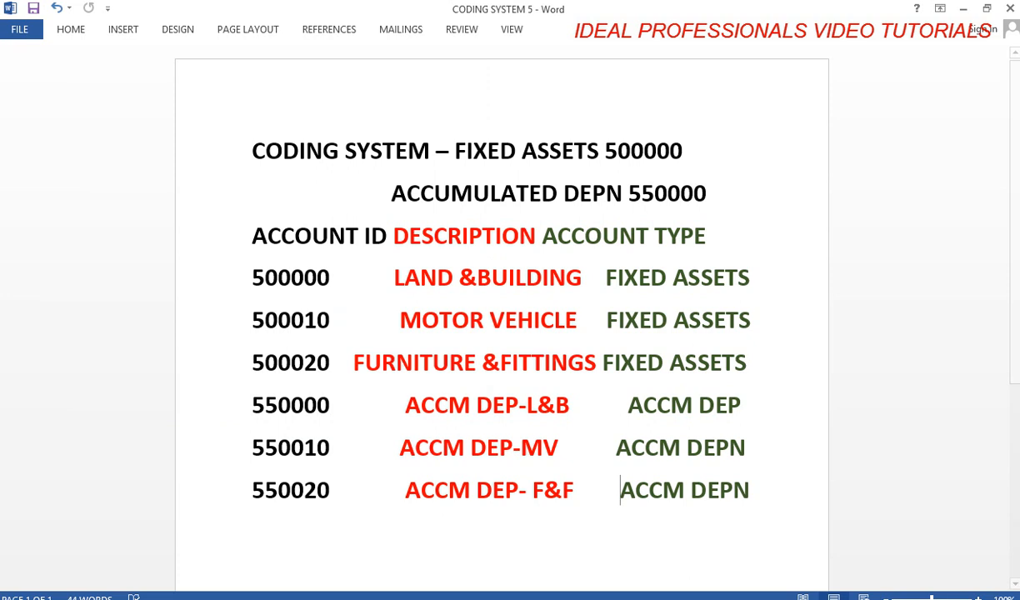
Switch to Peachtree Accounting and open the chart of accounts list in a maximized window.
{"action": "left_click", "coordinate": [323, 580]}
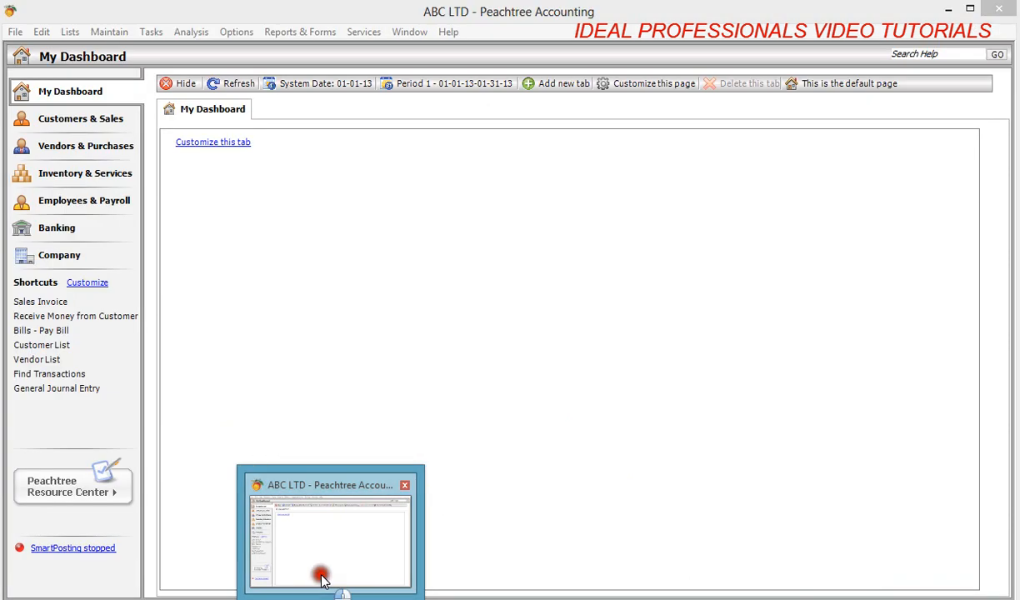
{"action": "left_click", "coordinate": [71, 31]}
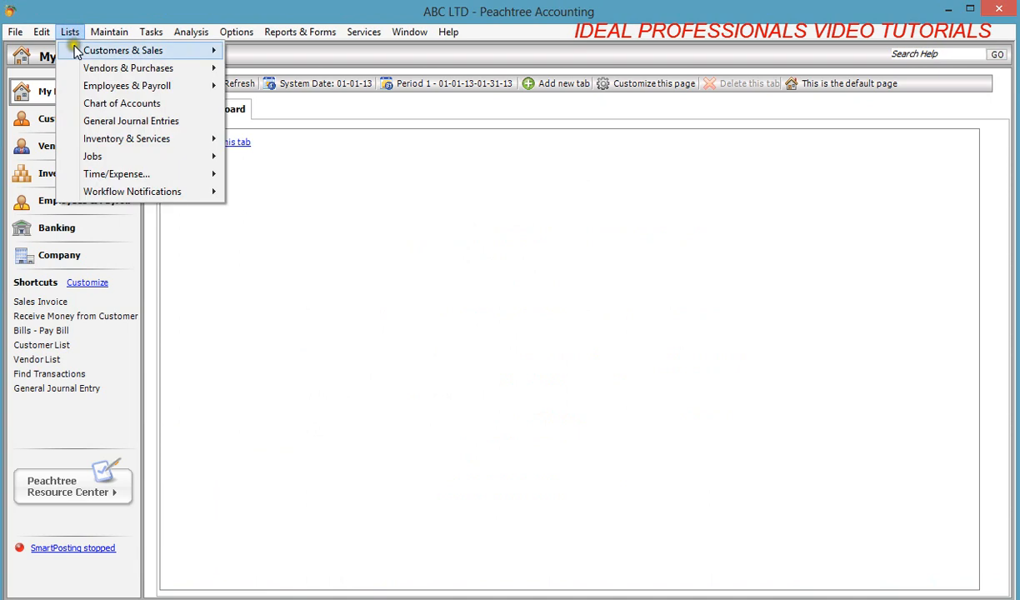
{"action": "left_click", "coordinate": [94, 107]}
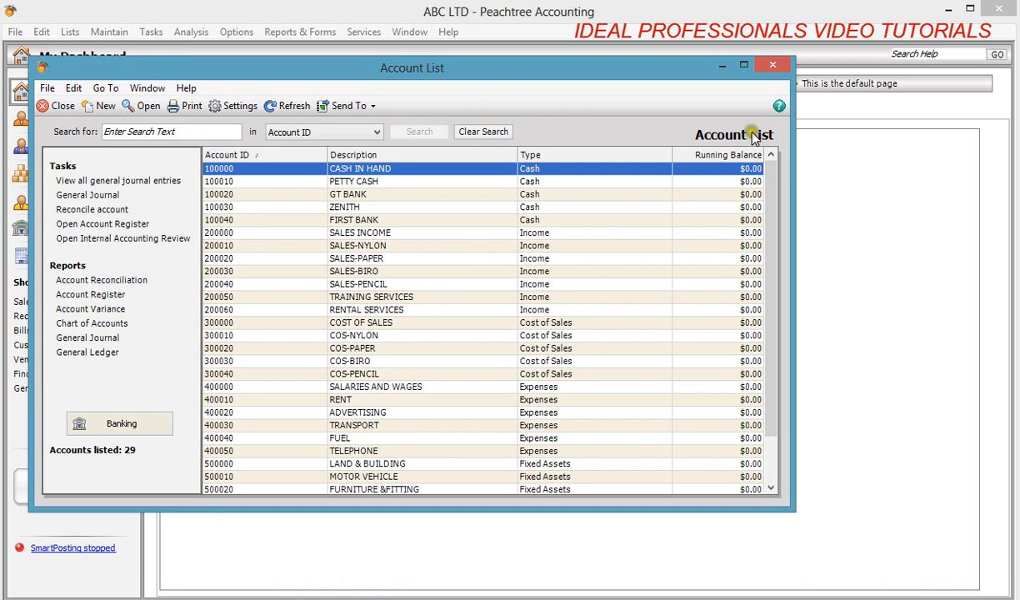
{"action": "left_click", "coordinate": [743, 64]}
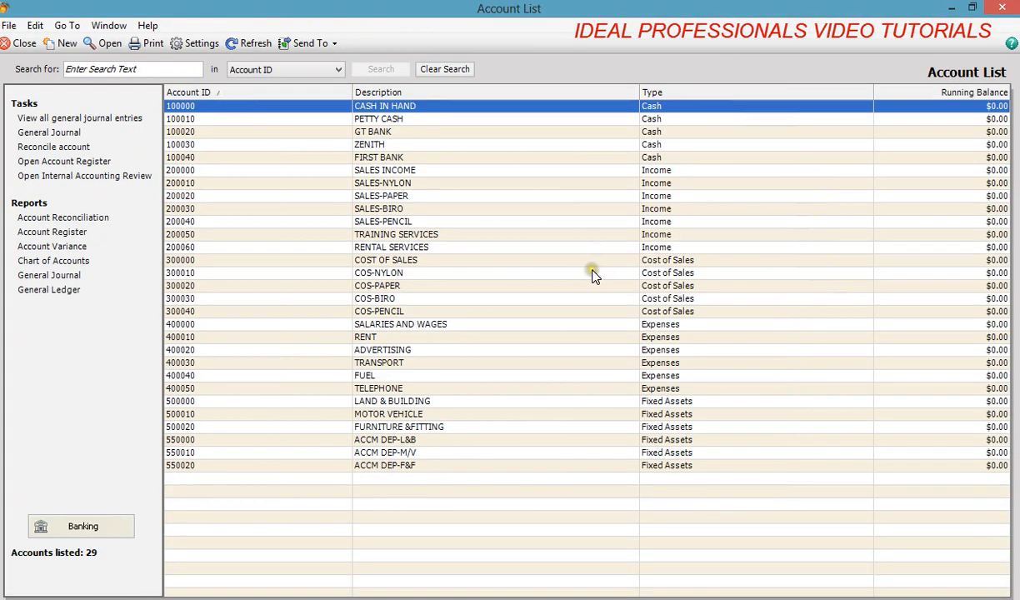
Change the account type of accounts 550000, 550010 and 550020 to Accumulated Depreciation and close the Maintain Chart of Accounts window.
{"action": "left_click", "coordinate": [679, 405]}
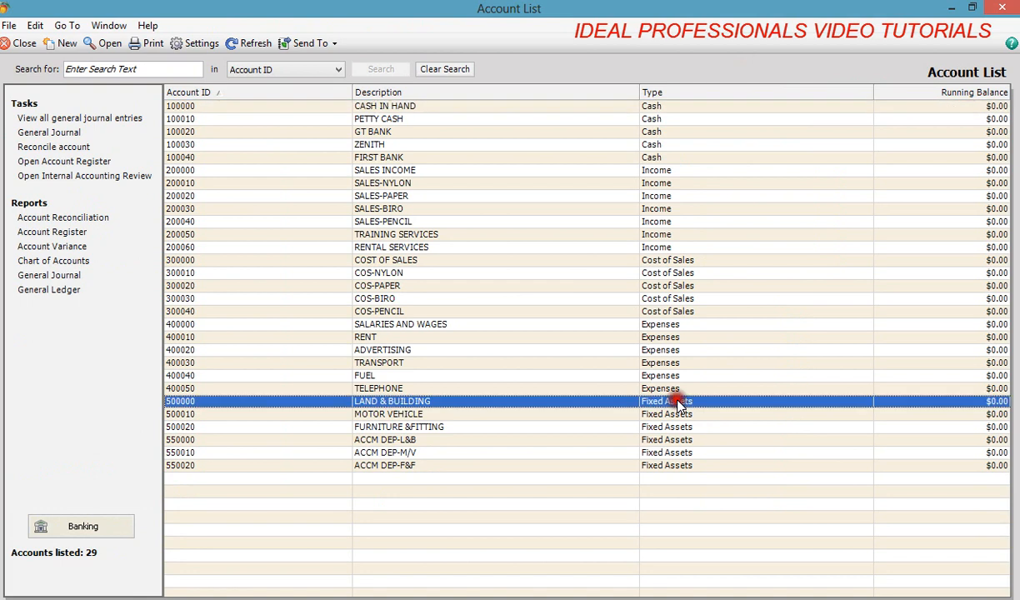
{"action": "key", "text": "Down"}
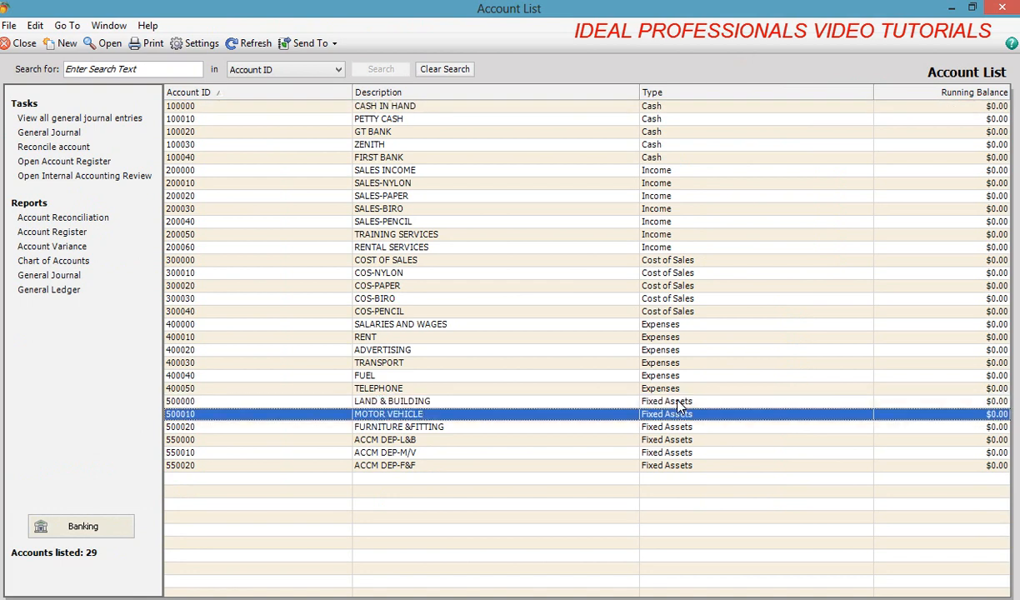
{"action": "key", "text": "Down"}
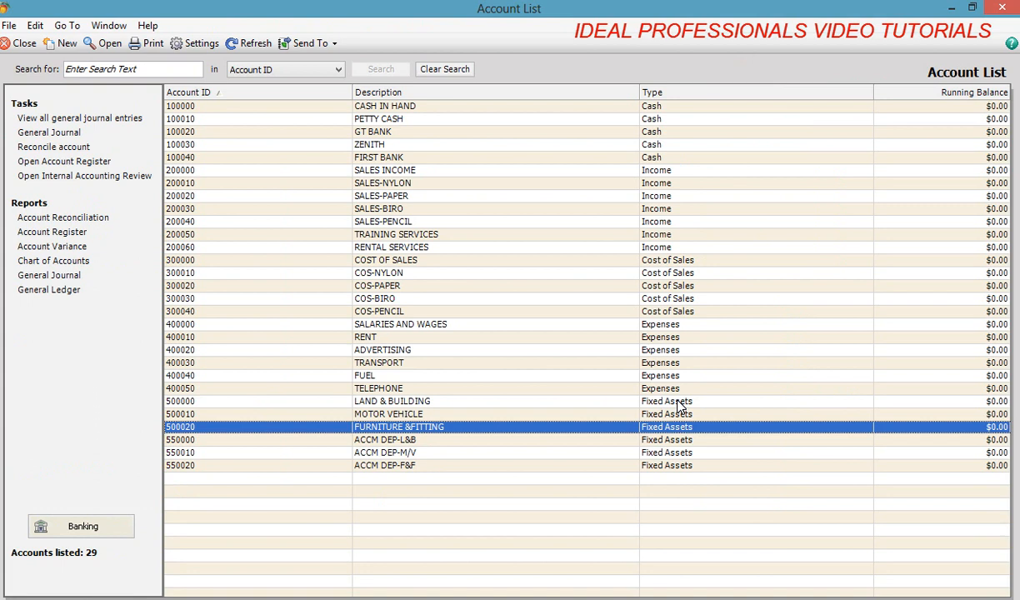
{"action": "key", "text": "Down"}
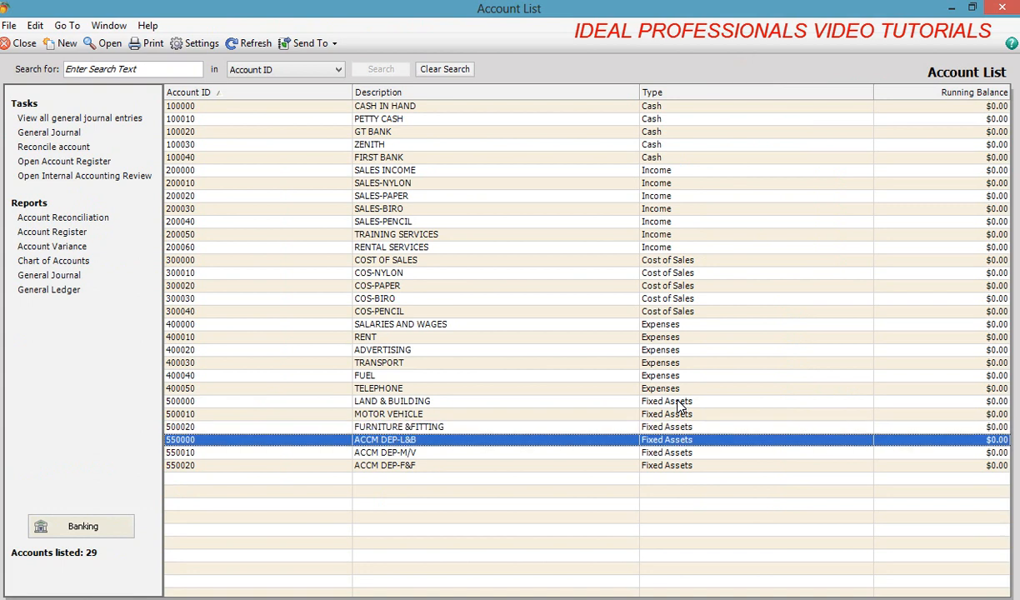
{"action": "key", "text": "Down"}
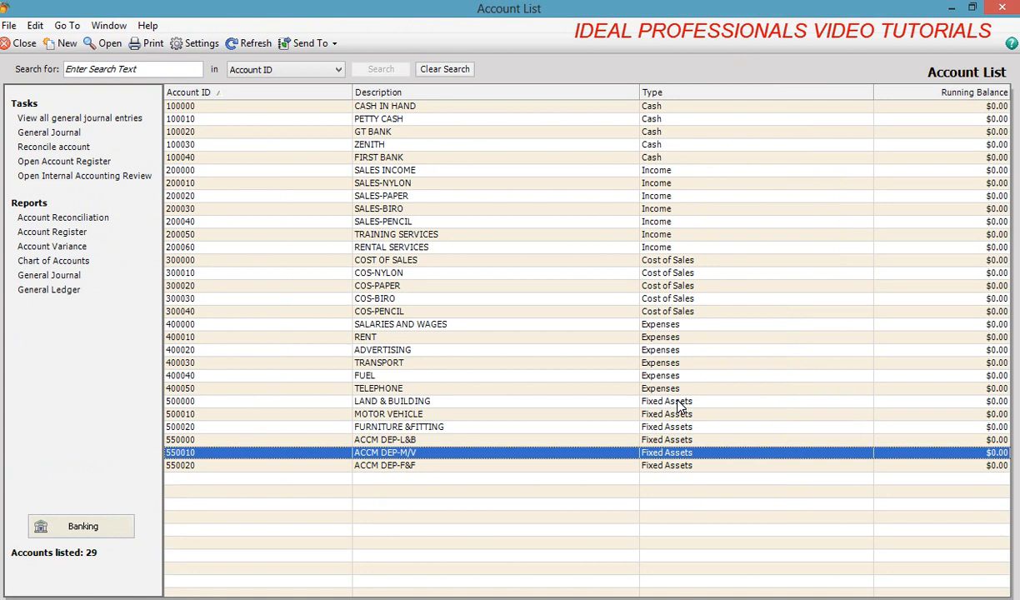
{"action": "key", "text": "Up"}
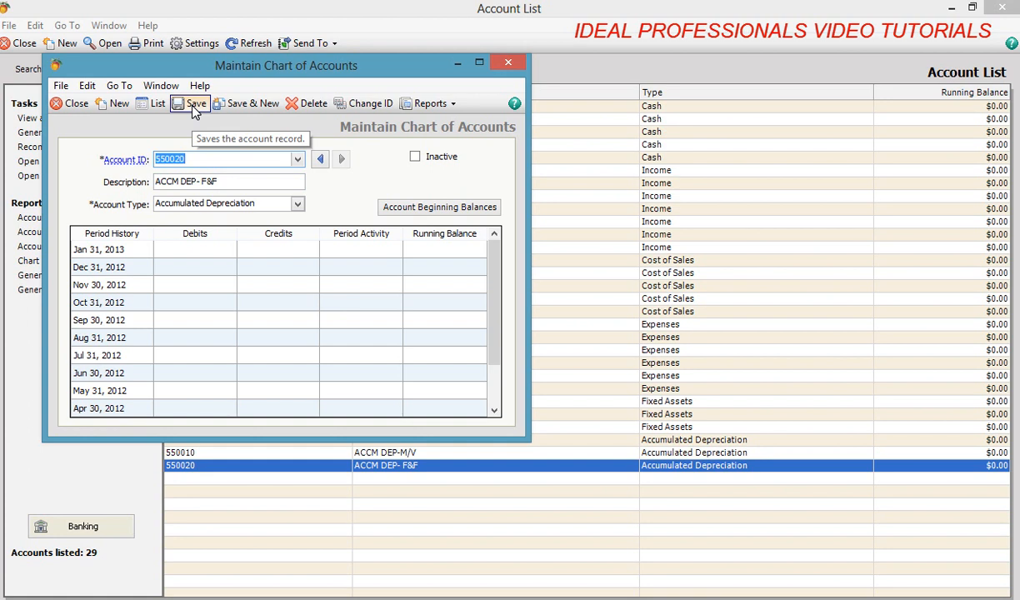
{"action": "left_click", "coordinate": [507, 58]}
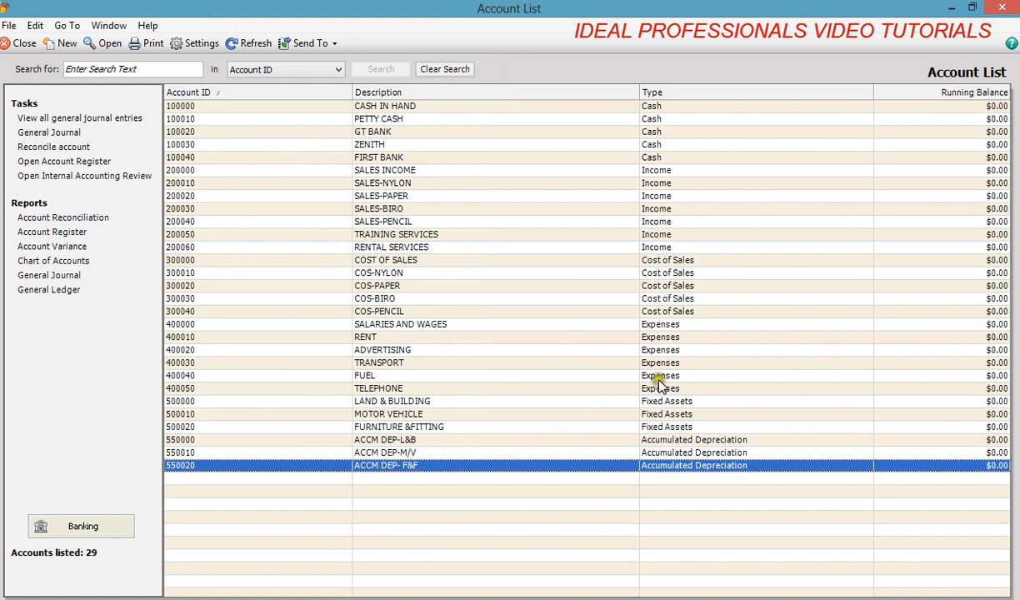
Review the fixed asset and accumulated depreciation accounts in the account list, from 500000 to 550020.
{"action": "left_click", "coordinate": [657, 403]}
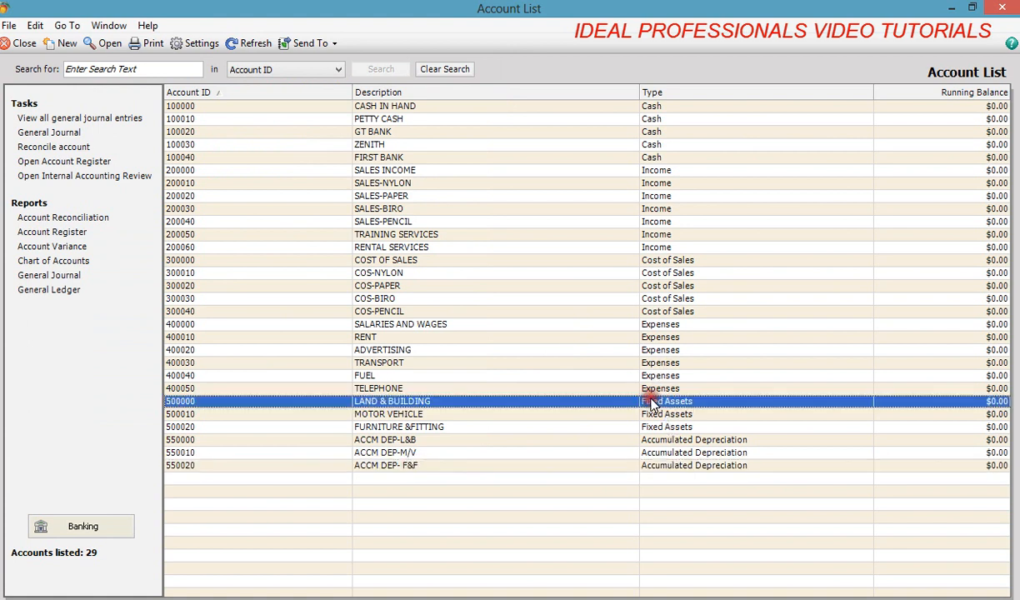
{"action": "left_click", "coordinate": [718, 413]}
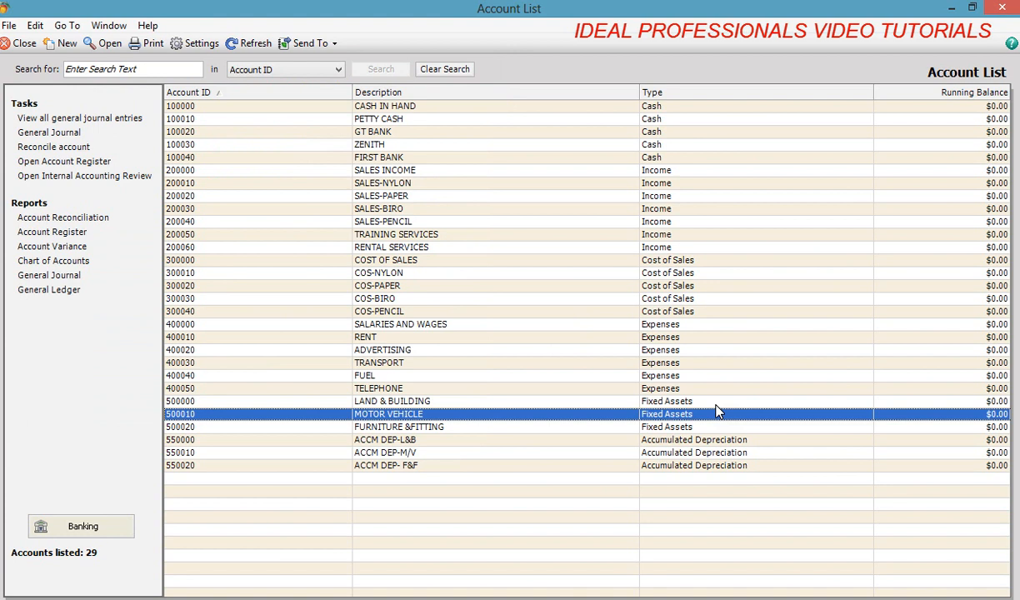
{"action": "key", "text": "Down"}
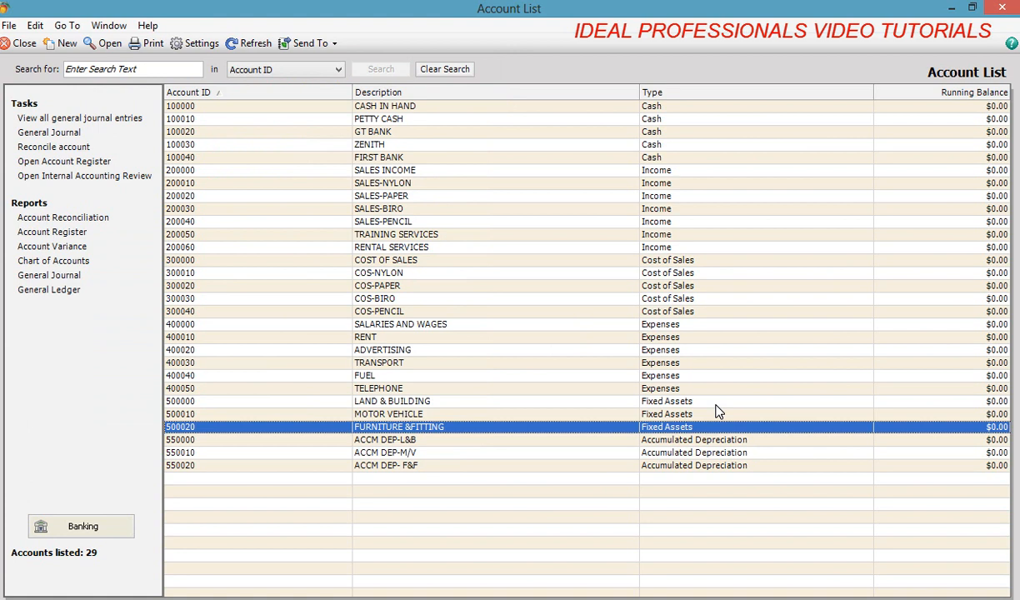
{"action": "key", "text": "Down"}
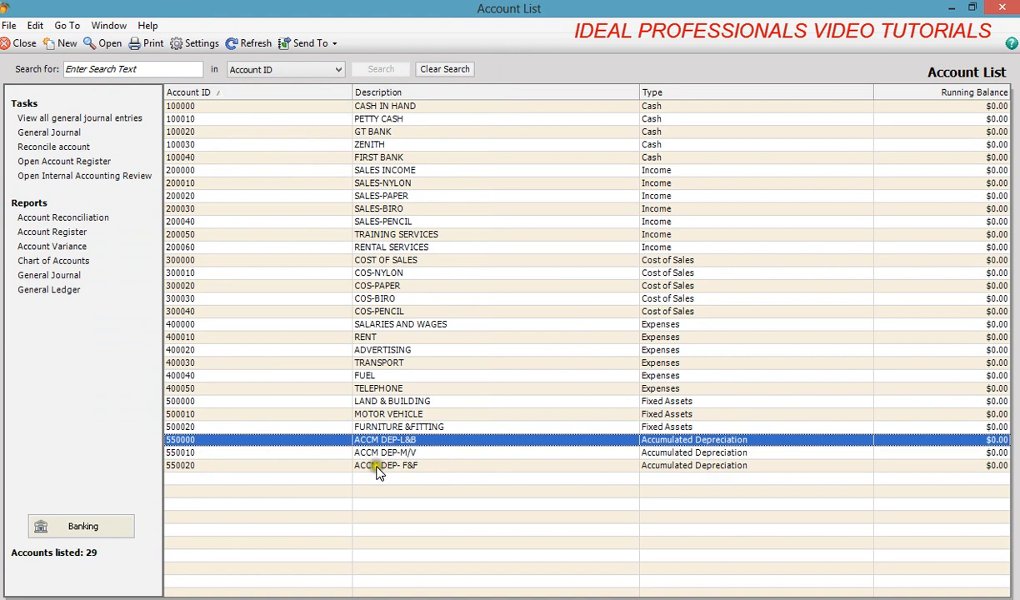
{"action": "left_click", "coordinate": [413, 468]}
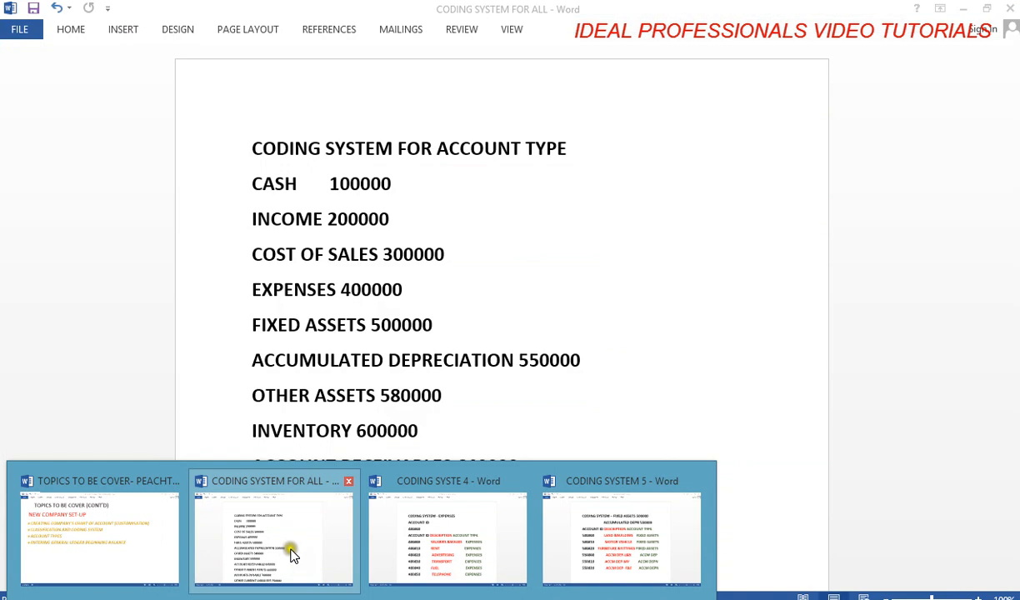
Check the account type codes in Word's CODING SYSTEM FOR ALL document, and return to Peachtree to close the Account List.
{"action": "left_click", "coordinate": [292, 556]}
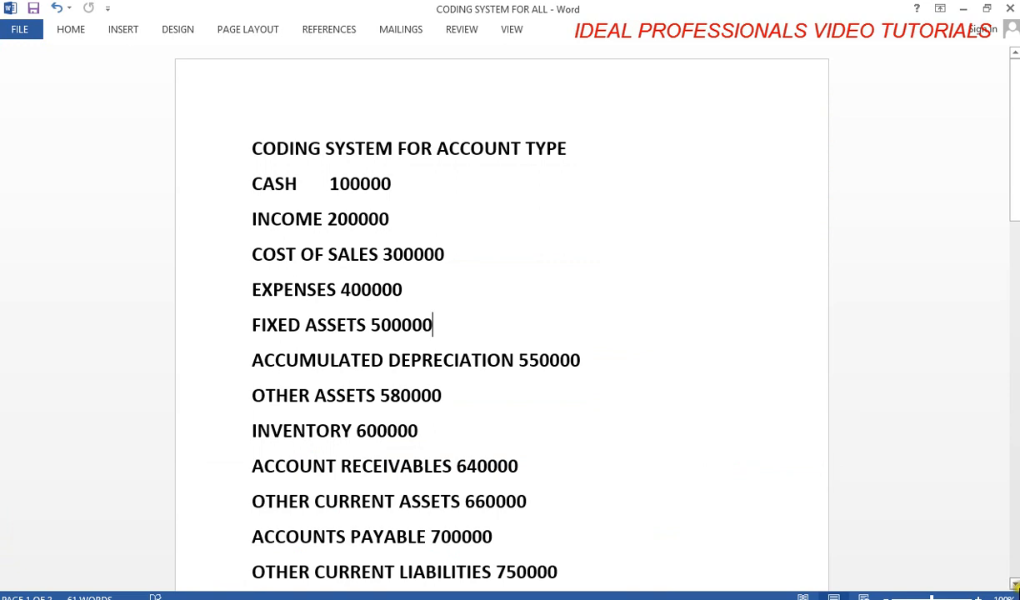
{"action": "scroll", "coordinate": [1013, 585], "scroll_direction": "down", "scroll_amount": 4}
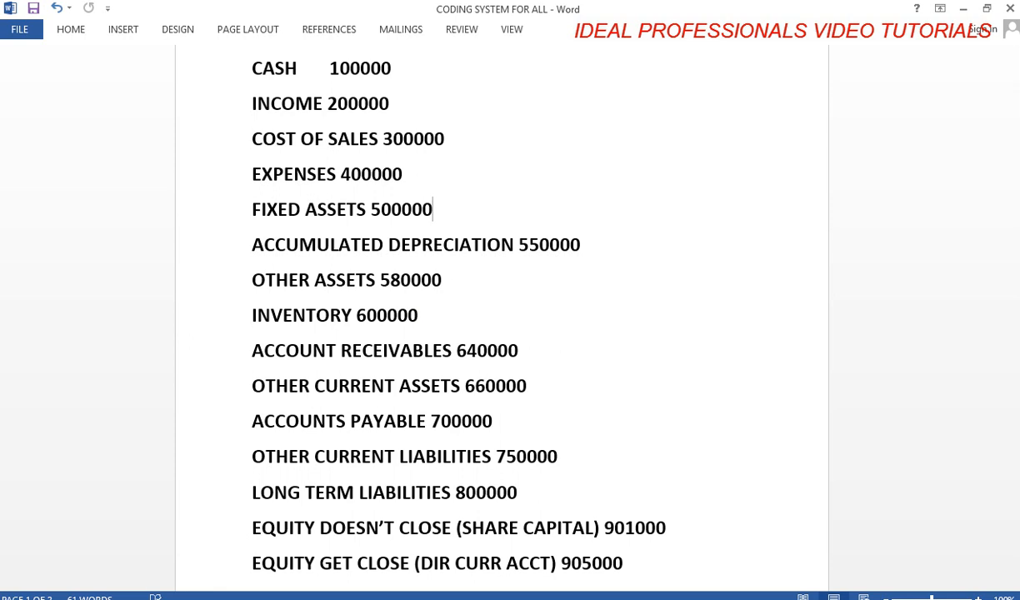
{"action": "mouse_move", "coordinate": [331, 596]}
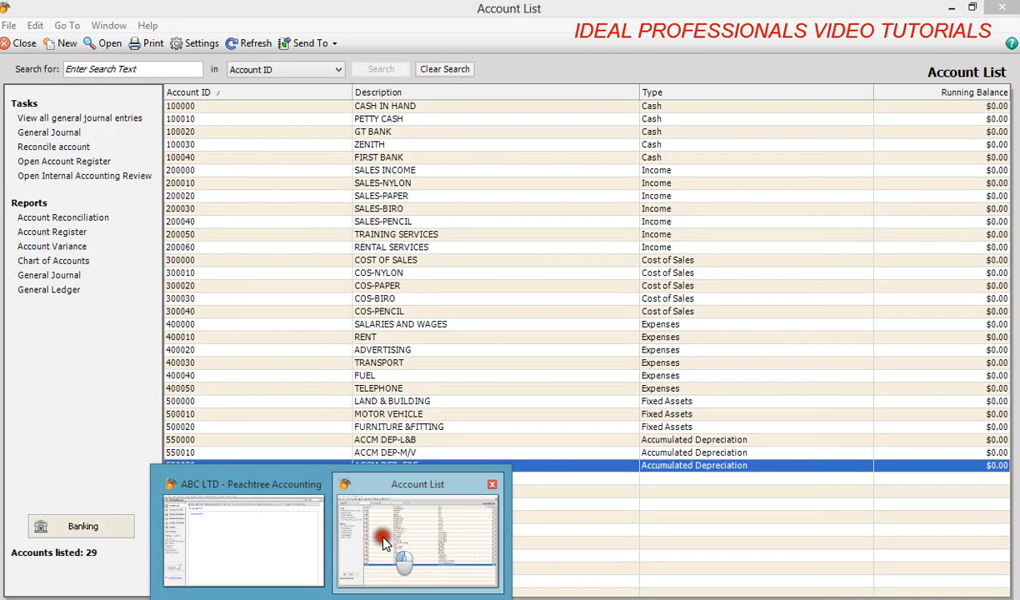
{"action": "left_click", "coordinate": [384, 541]}
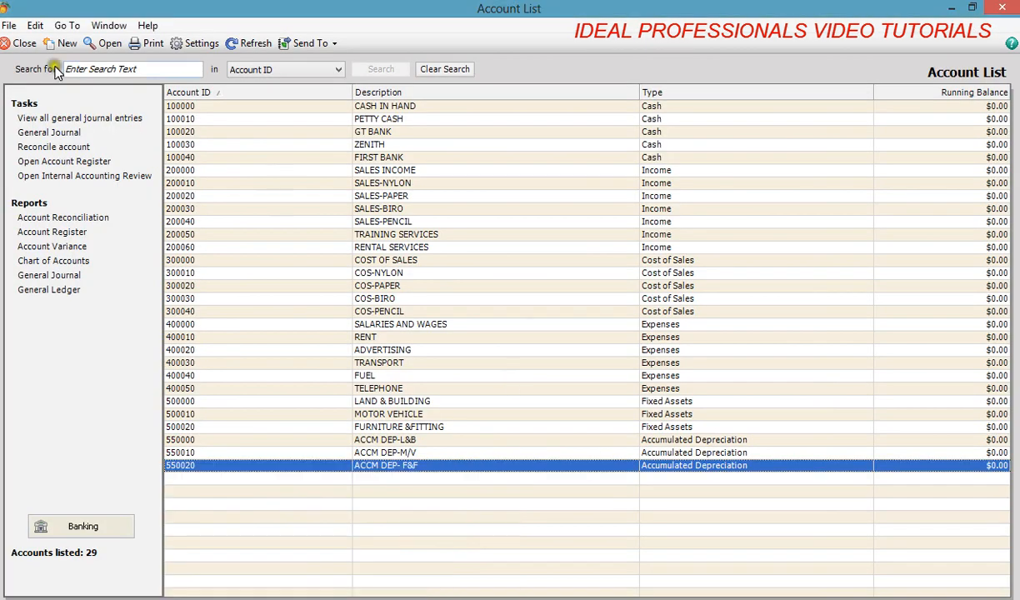
{"action": "left_click", "coordinate": [25, 44]}
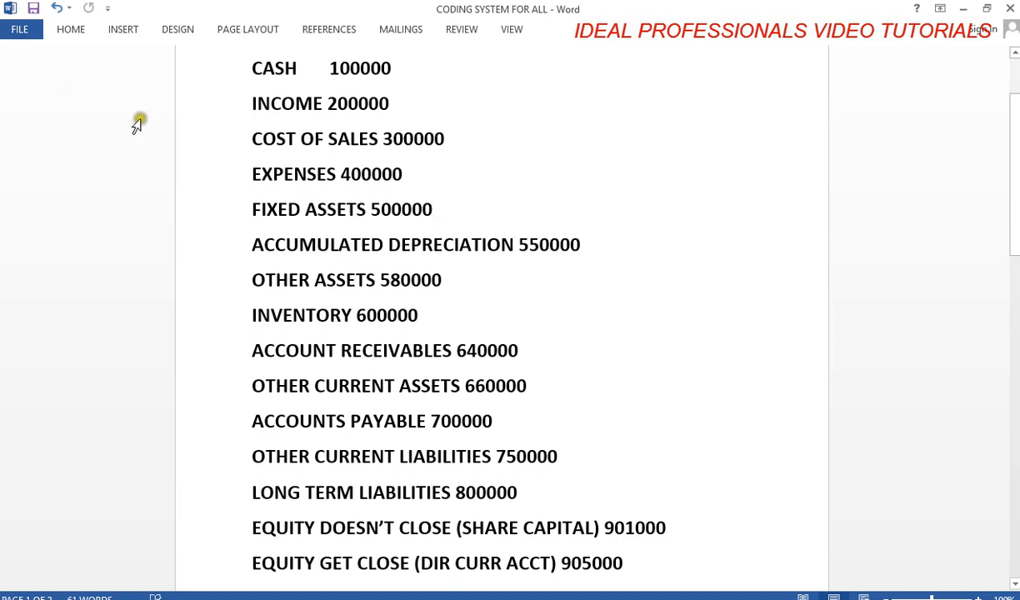
Switch to the ABC LTD company window in Peachtree Accounting and open Maintain Chart of Accounts.
{"action": "left_click", "coordinate": [336, 598]}
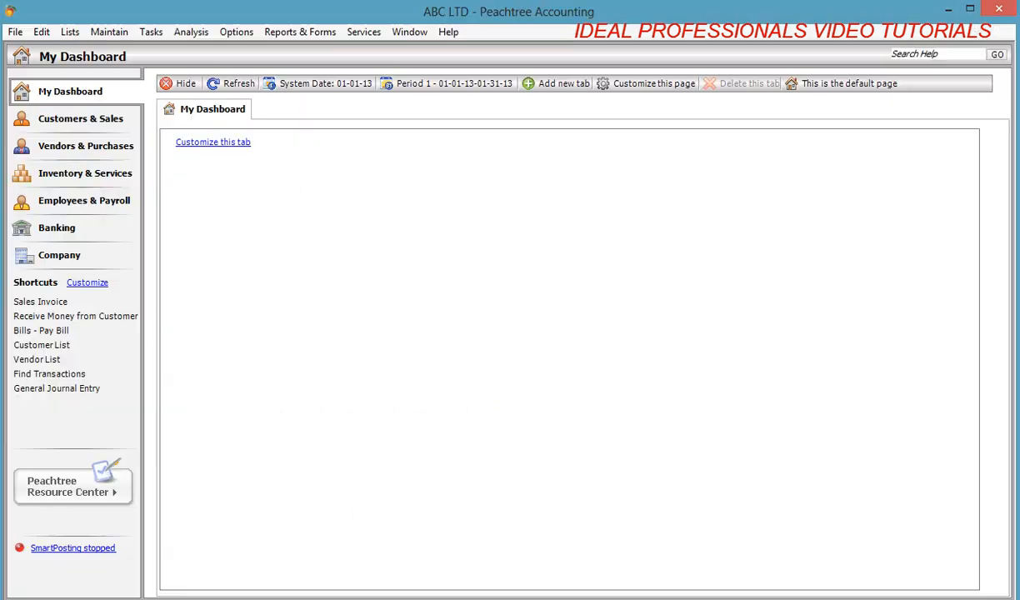
{"action": "left_click", "coordinate": [109, 31]}
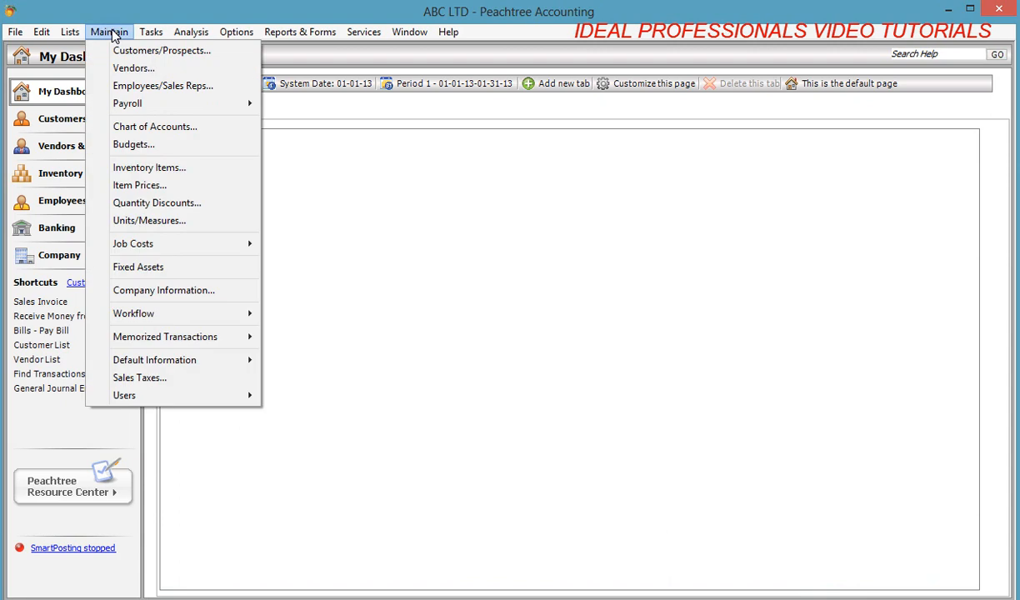
{"action": "left_click", "coordinate": [132, 130]}
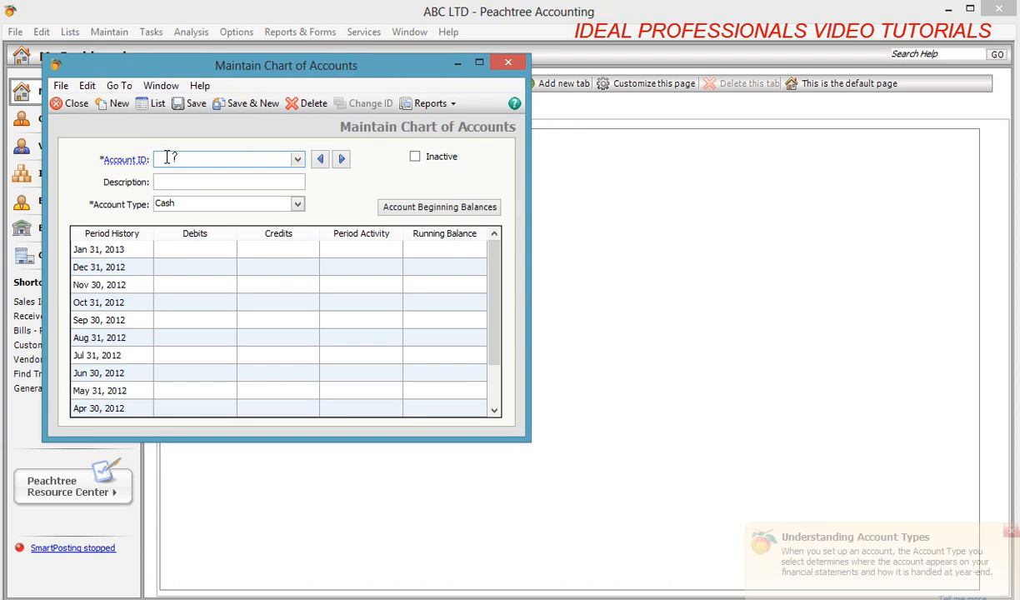
{"action": "type", "text": "5"}
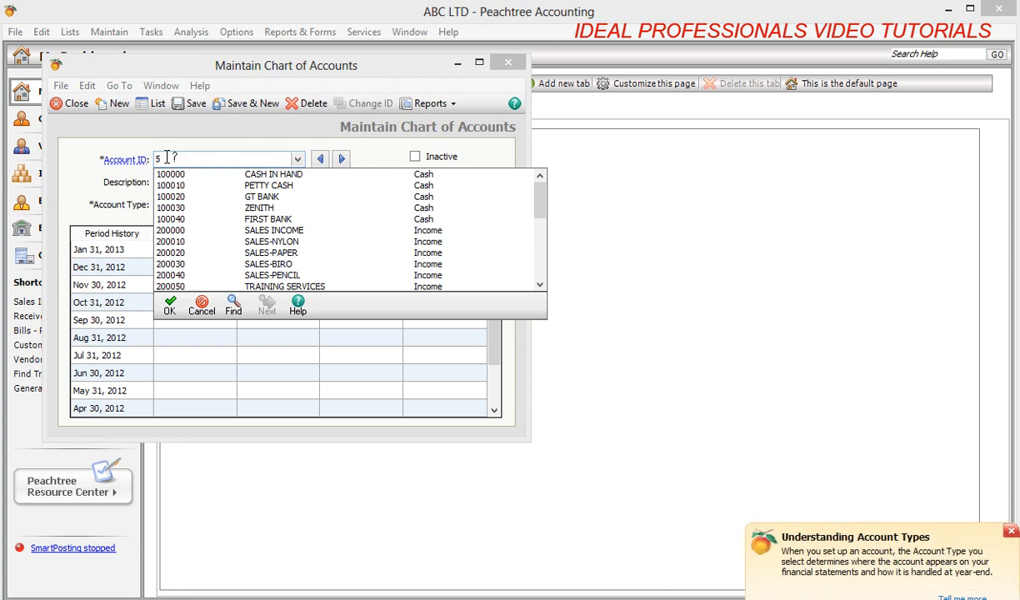
{"action": "left_click", "coordinate": [201, 306]}
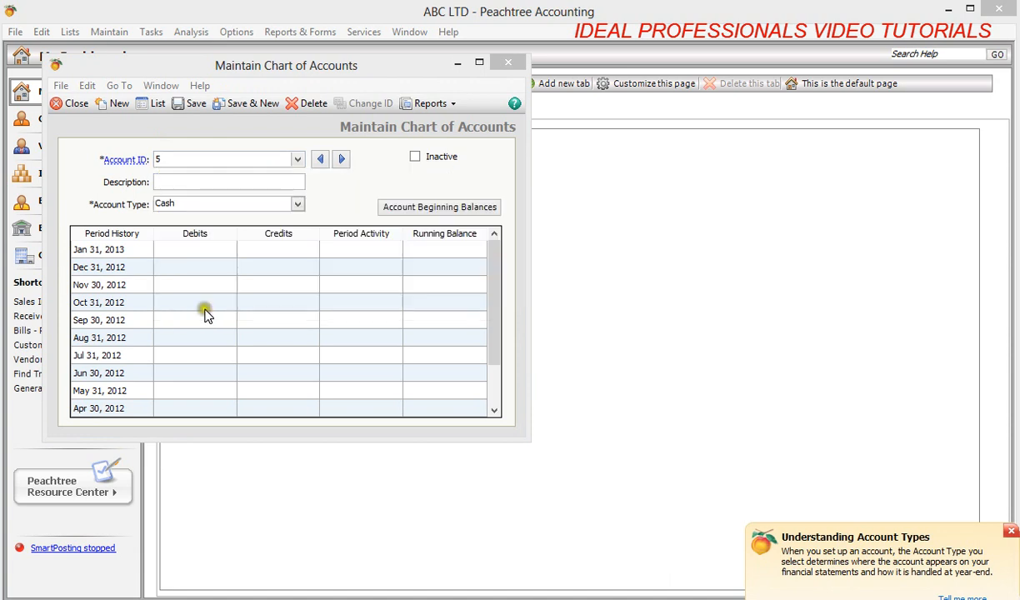
{"action": "left_click", "coordinate": [251, 181]}
{"action": "left_click", "coordinate": [189, 155]}
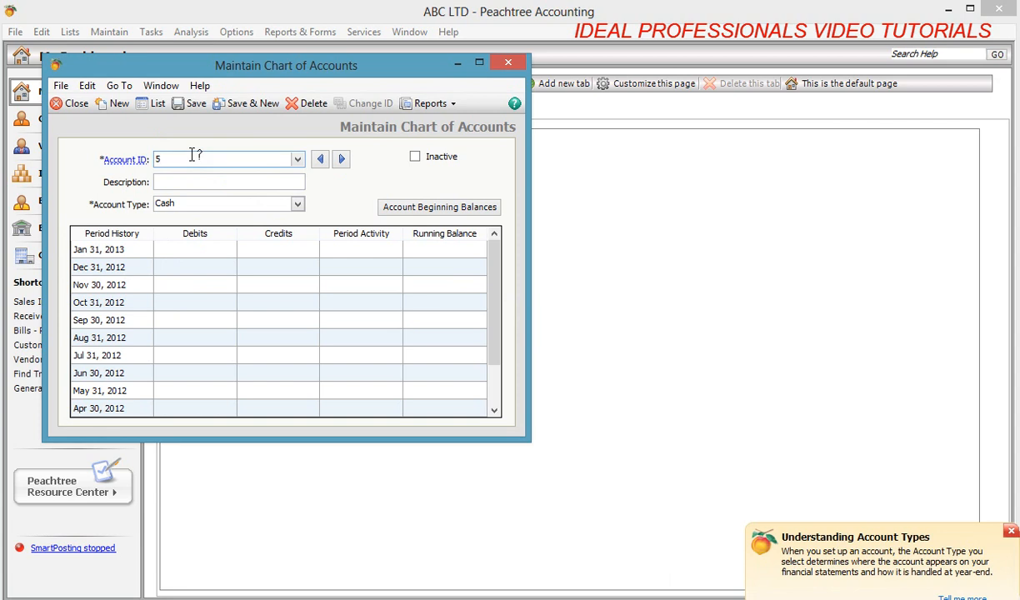
{"action": "type", "text": "0"}
{"action": "key", "text": "Return"}
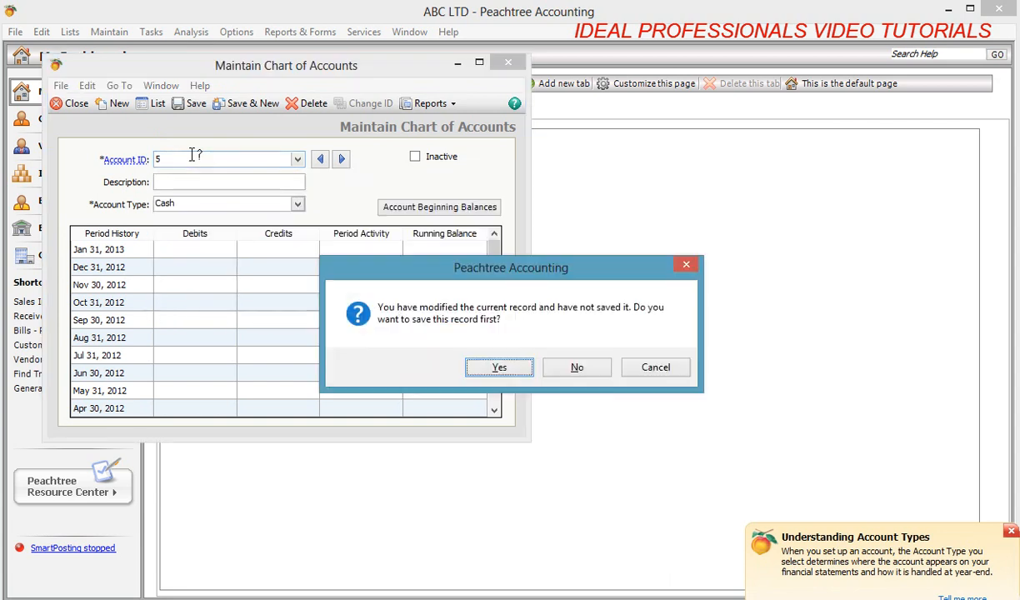
{"action": "left_click", "coordinate": [573, 371]}
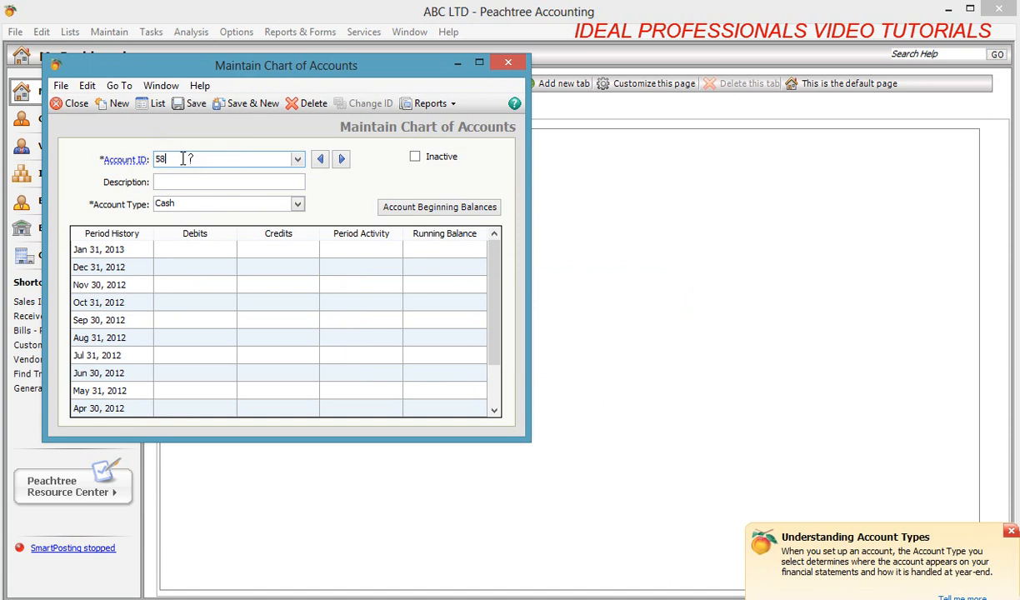
Enter account ID 580000 with the description INVESTMENT in the new account record.
{"action": "type", "text": "000"}
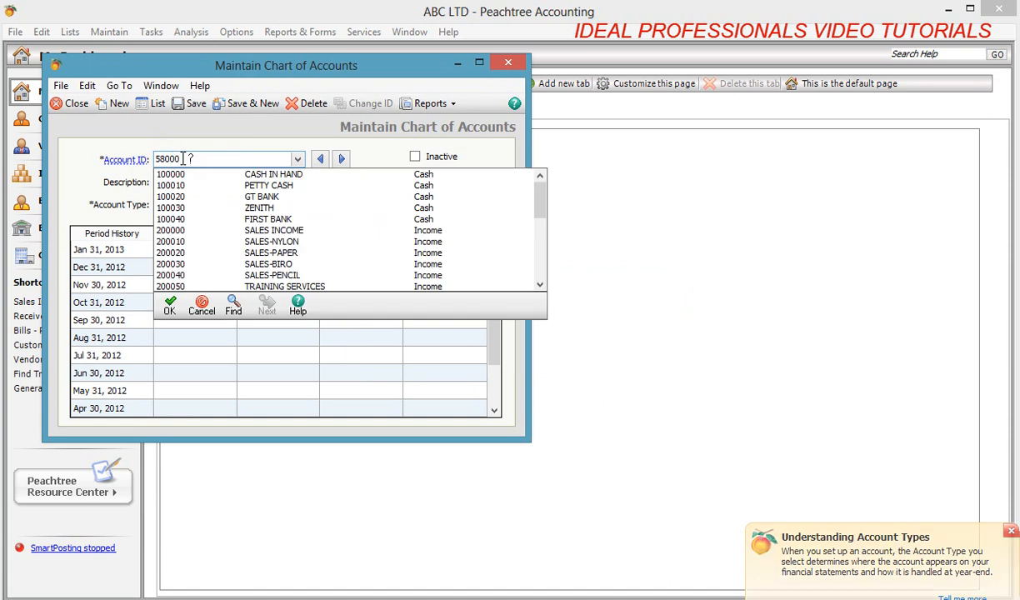
{"action": "type", "text": "0"}
{"action": "key", "text": "Tab"}
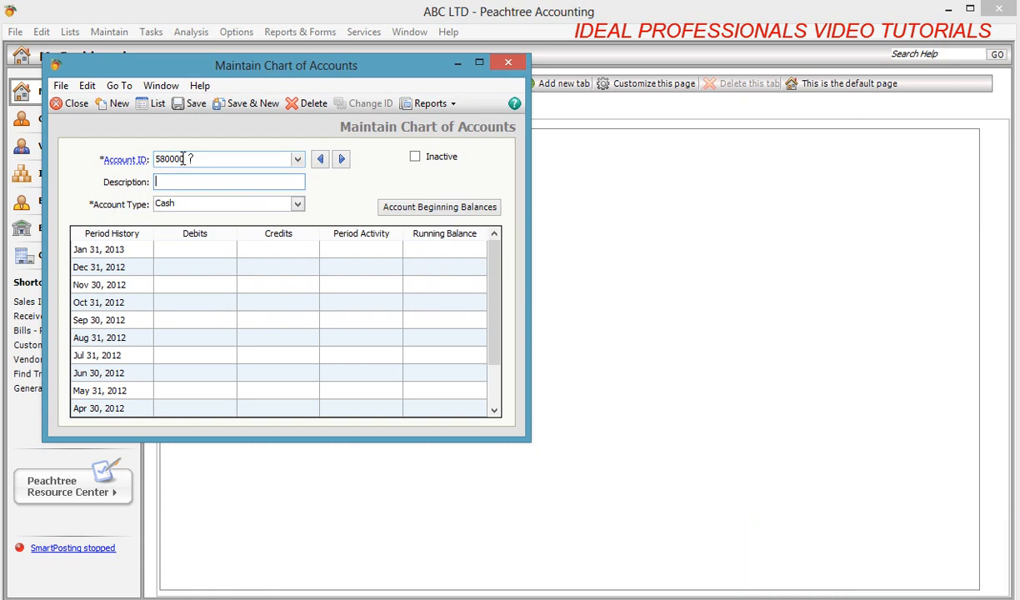
{"action": "type", "text": "INVESTMENT"}
Set the account type of account 580000 to Other Assets and save the account.
{"action": "left_click", "coordinate": [297, 206]}
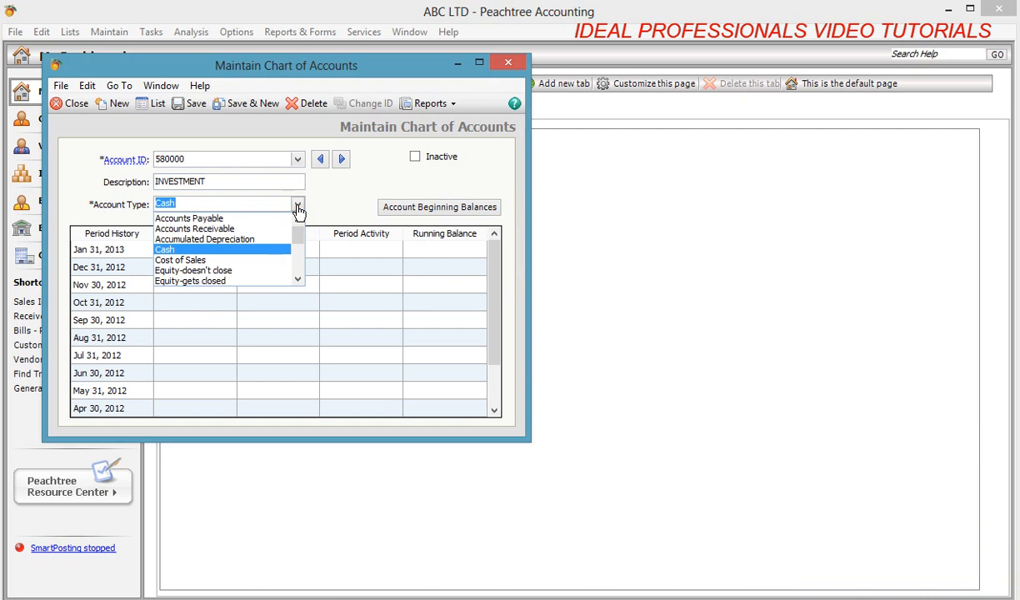
{"action": "key", "text": "o"}
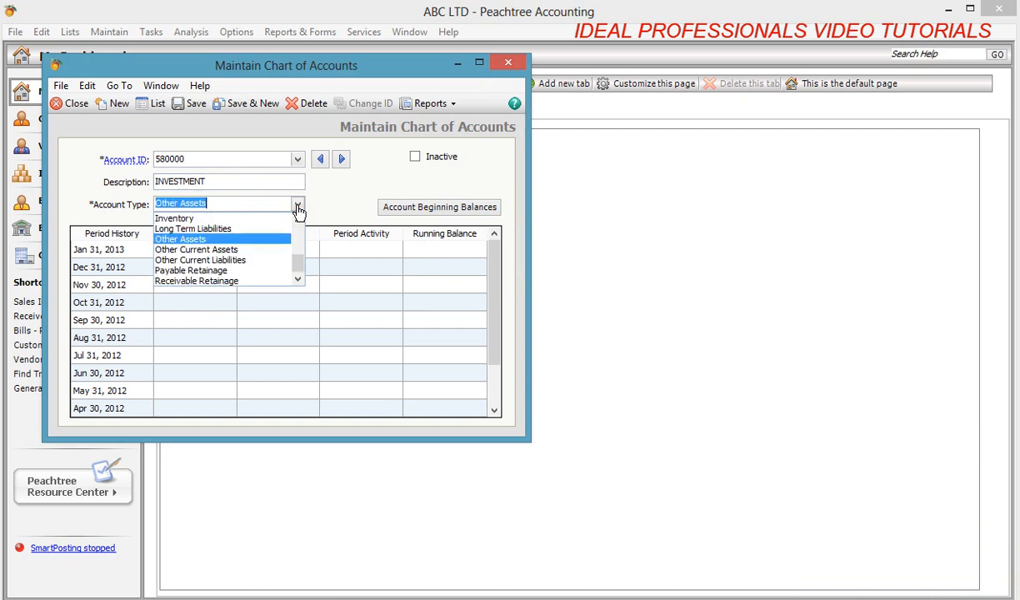
{"action": "left_click", "coordinate": [253, 239]}
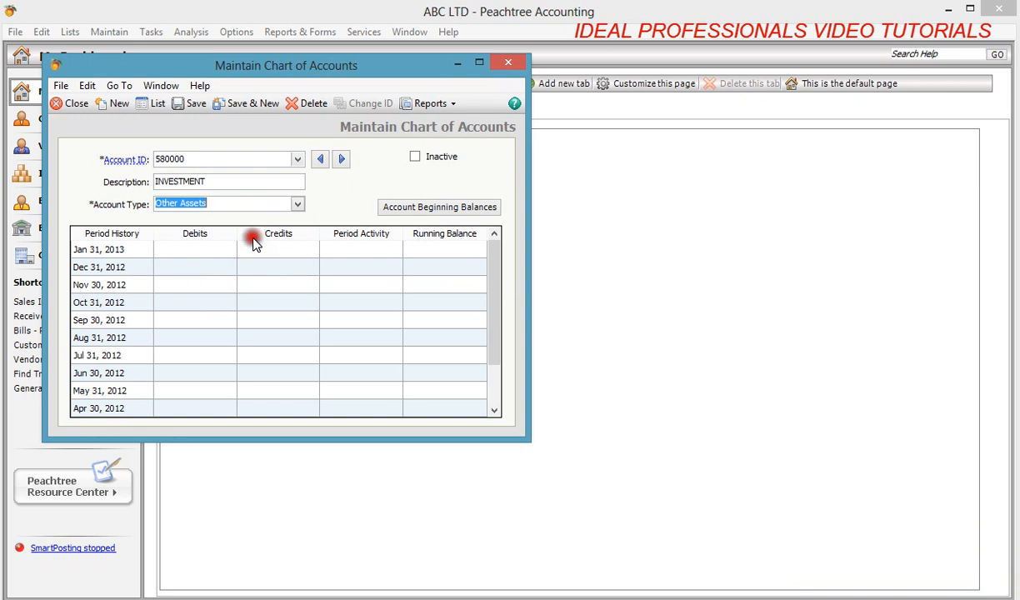
{"action": "left_click", "coordinate": [190, 111]}
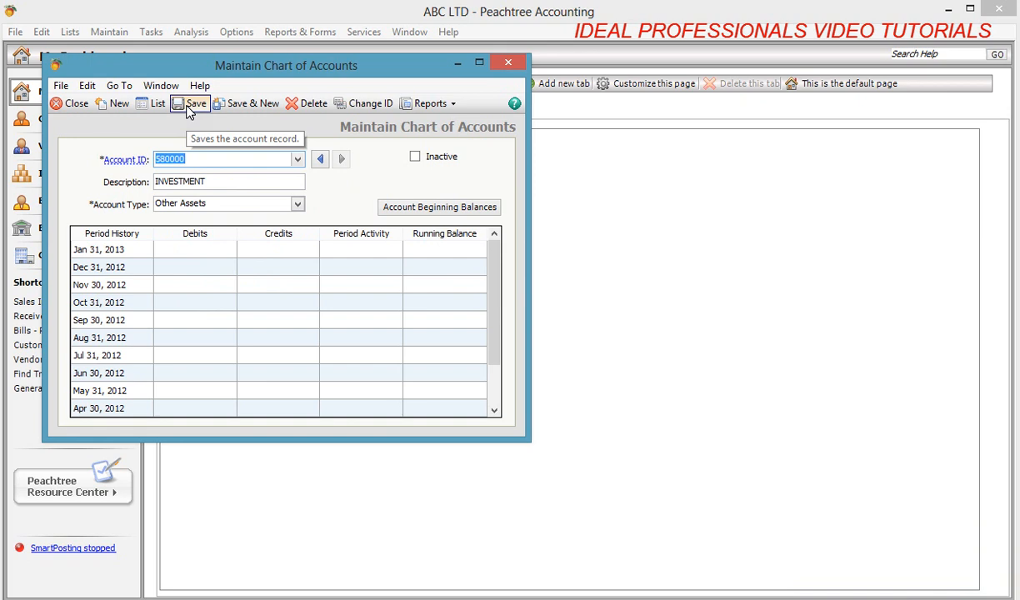
Check the code for inventory accounts in Word's CODING SYSTEM FOR ALL document and return to Maintain Chart of Accounts in Peachtree.
{"action": "left_click", "coordinate": [195, 159]}
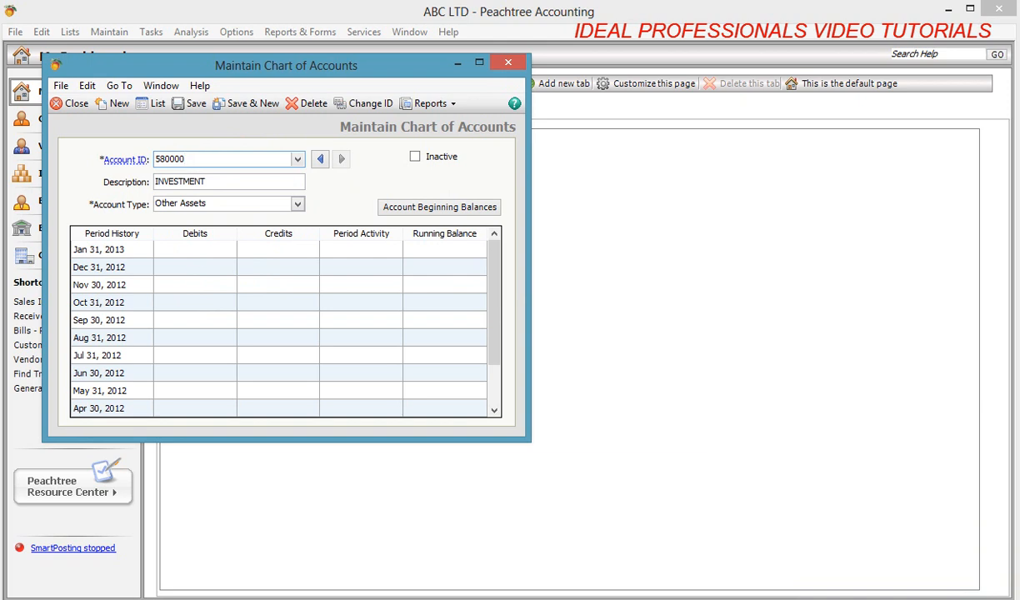
{"action": "mouse_move", "coordinate": [287, 596]}
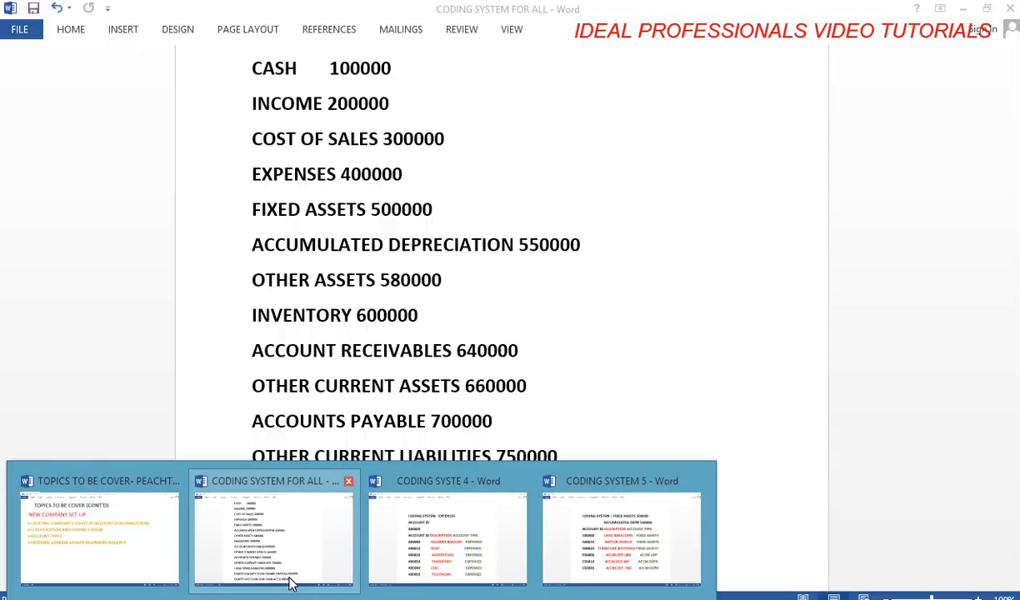
{"action": "left_click", "coordinate": [289, 577]}
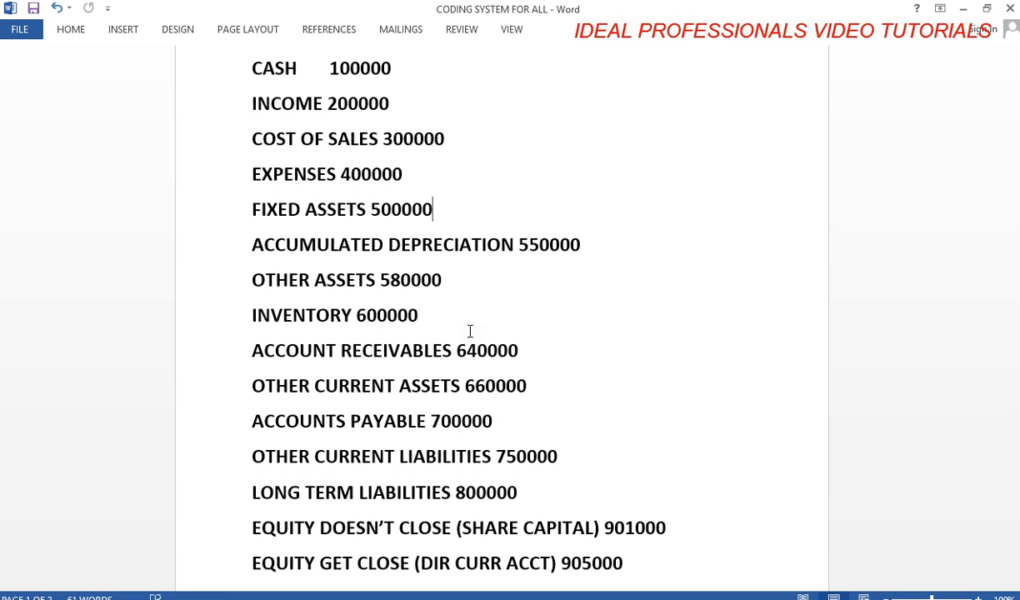
{"action": "mouse_move", "coordinate": [331, 598]}
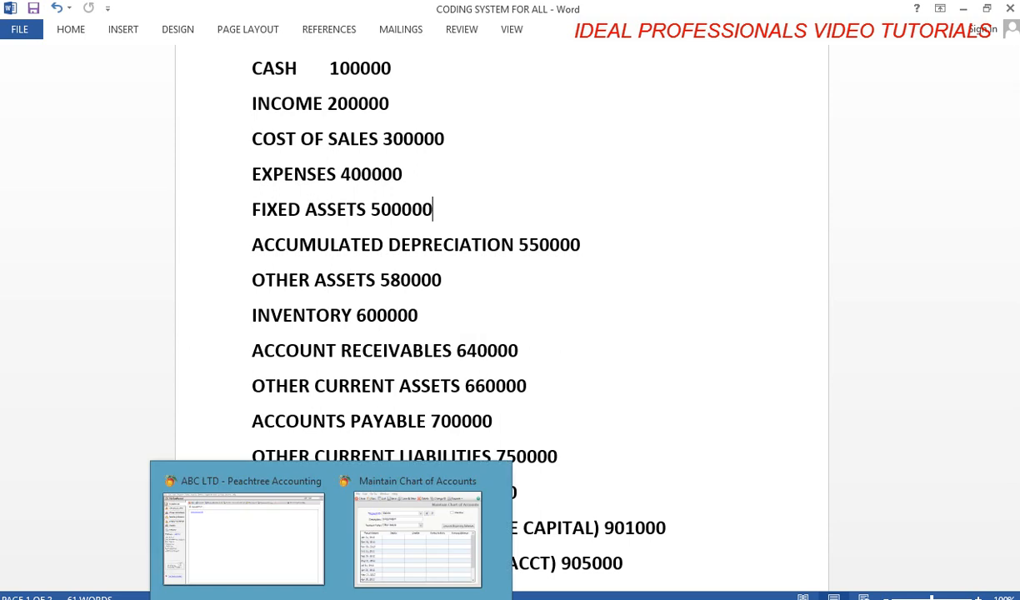
{"action": "left_click", "coordinate": [415, 551]}
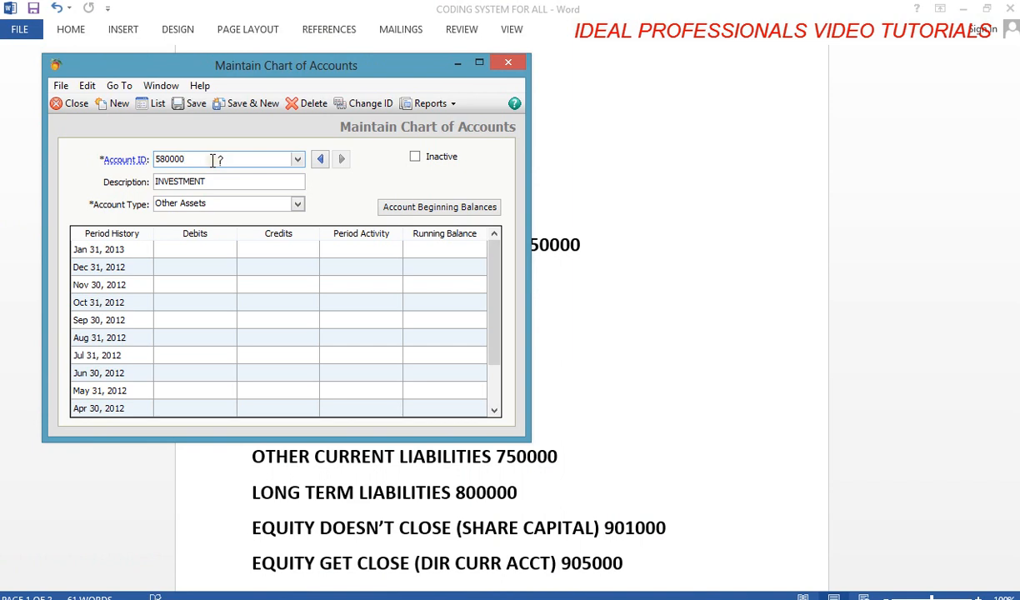
Replace the account ID with 600000 and enter the description INVENTORY for the new account.
{"action": "key", "text": "BackSpace"}
{"action": "key", "text": "BackSpace"}
{"action": "key", "text": "BackSpace"}
{"action": "key", "text": "BackSpace"}
{"action": "key", "text": "BackSpace"}
{"action": "key", "text": "BackSpace"}
{"action": "type", "text": "6"}
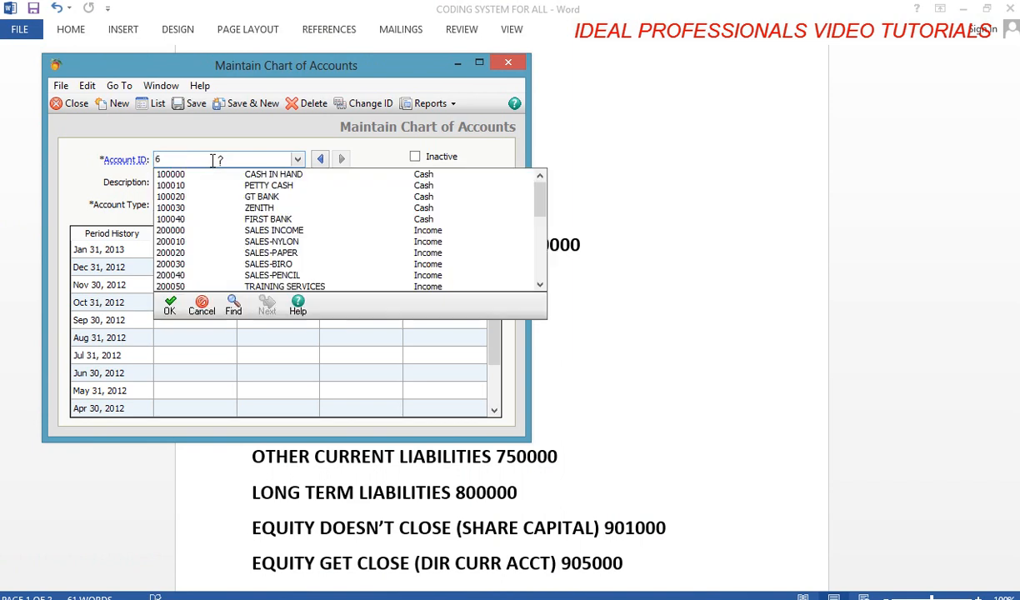
{"action": "type", "text": "00000"}
{"action": "key", "text": "Tab"}
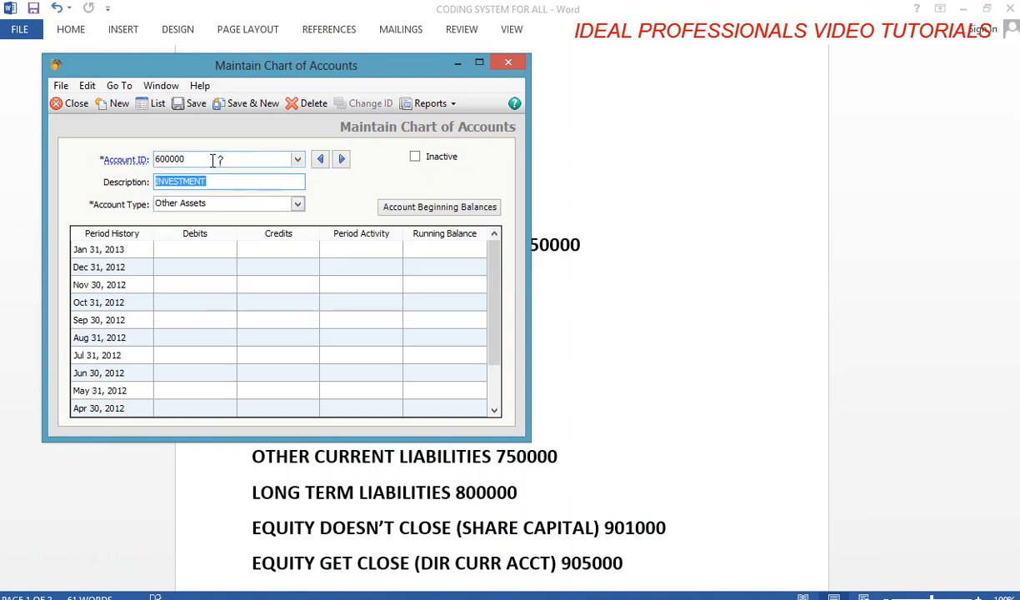
{"action": "type", "text": "INVENTORY FG"}
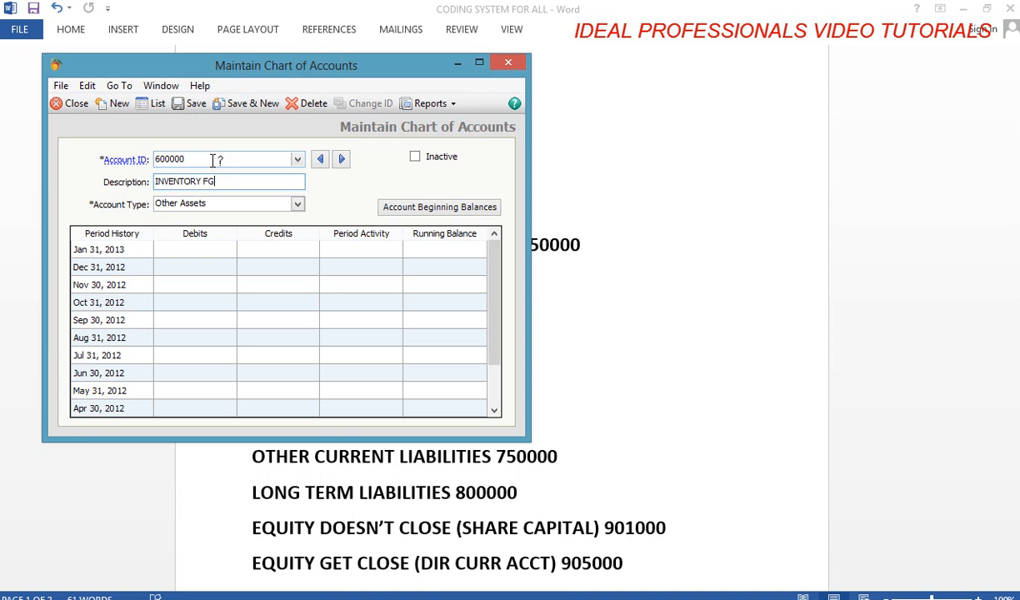
{"action": "key", "text": "BackSpace"}
{"action": "key", "text": "BackSpace"}
Set the account type of account 600000 to Inventory and save the account.
{"action": "left_click", "coordinate": [298, 205]}
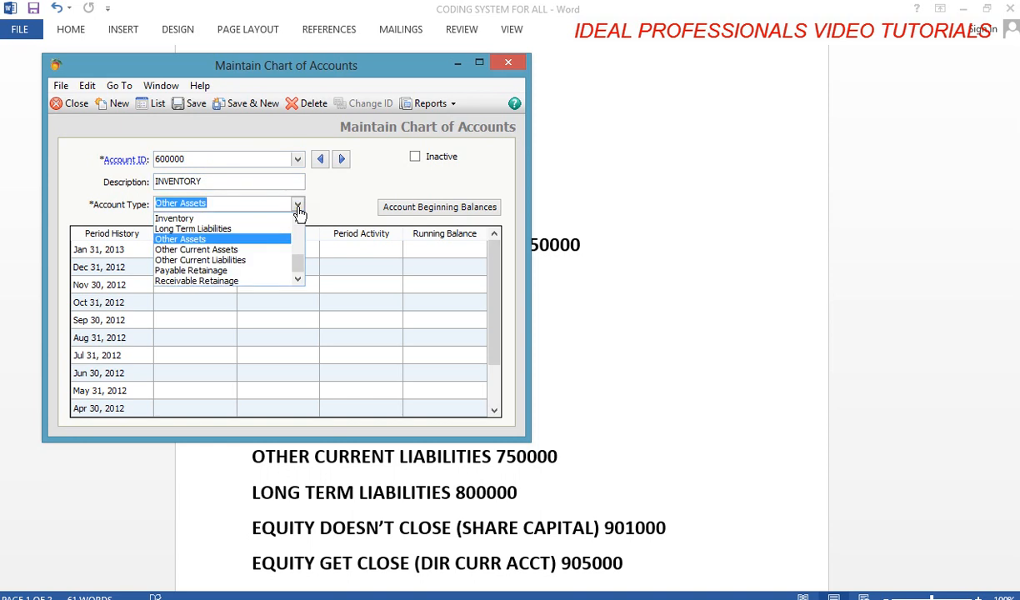
{"action": "key", "text": "i"}
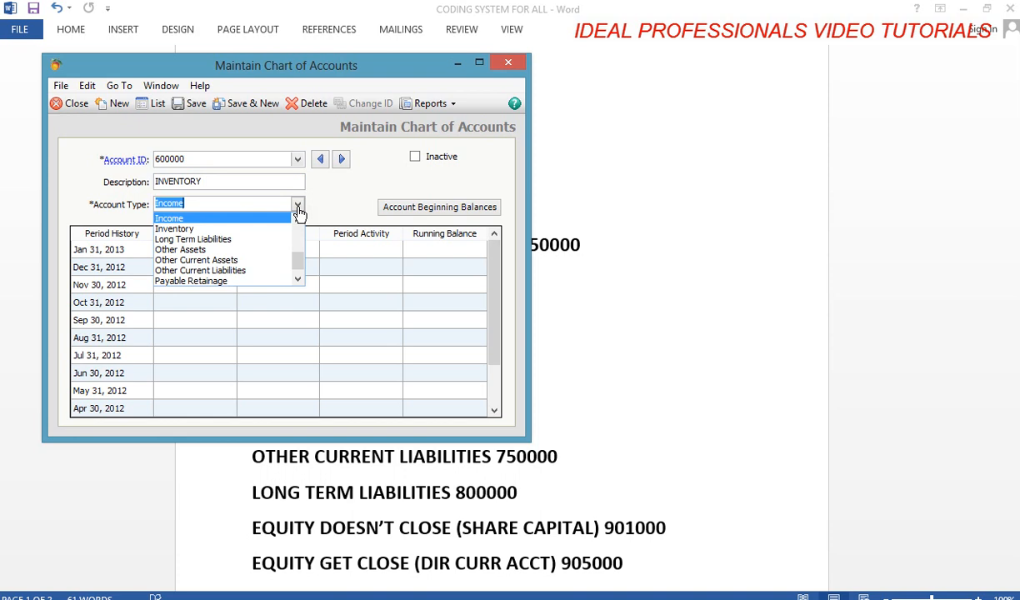
{"action": "left_click", "coordinate": [246, 230]}
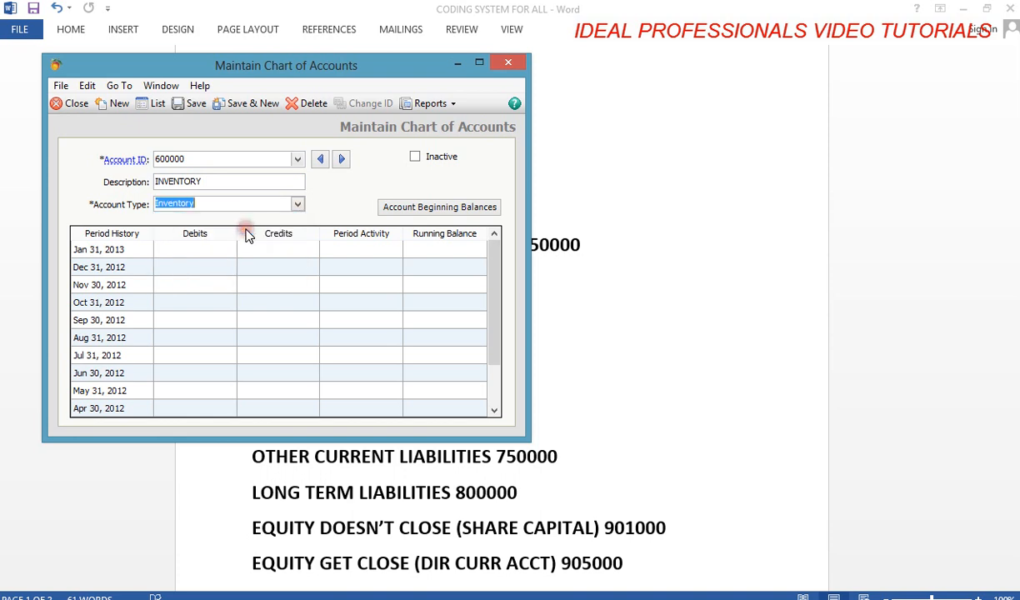
{"action": "left_click", "coordinate": [195, 107]}
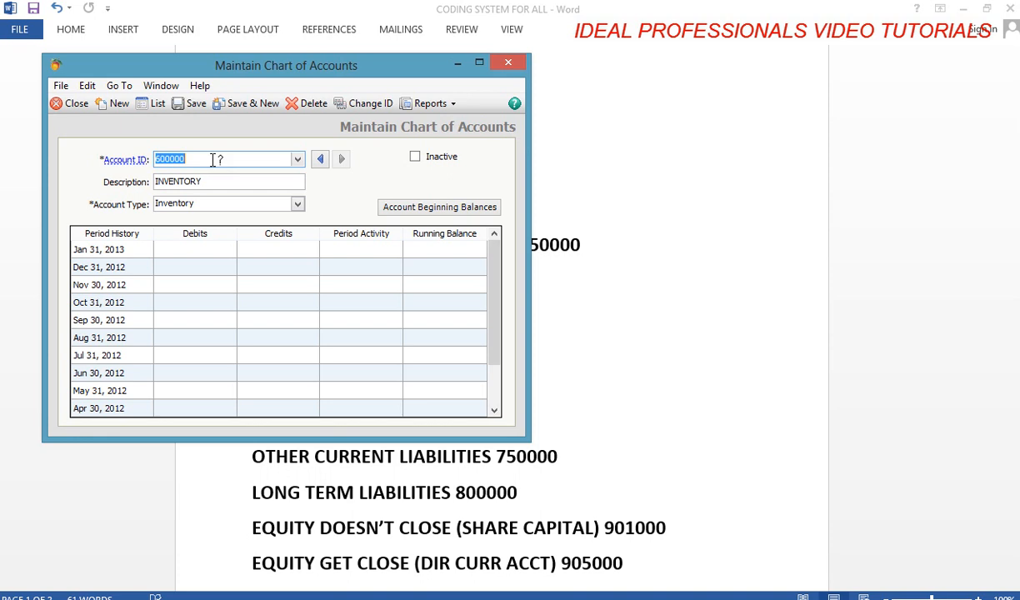
Create and save account 640000 with the description ACCOUNT RECEIVABLE and the account type Accounts Receivable.
{"action": "type", "text": "640000"}
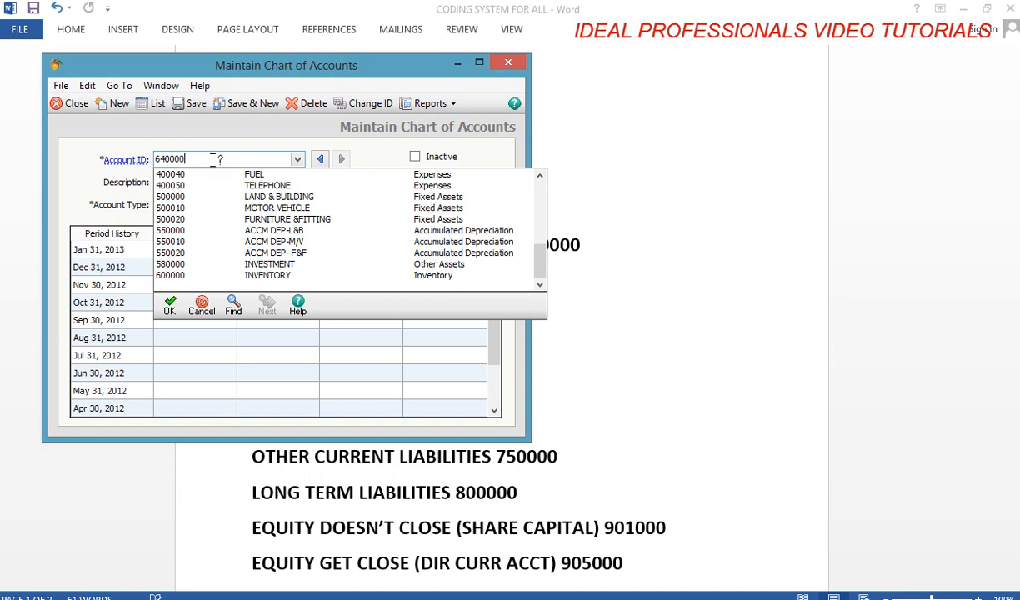
{"action": "key", "text": "Tab"}
{"action": "type", "text": "A"}
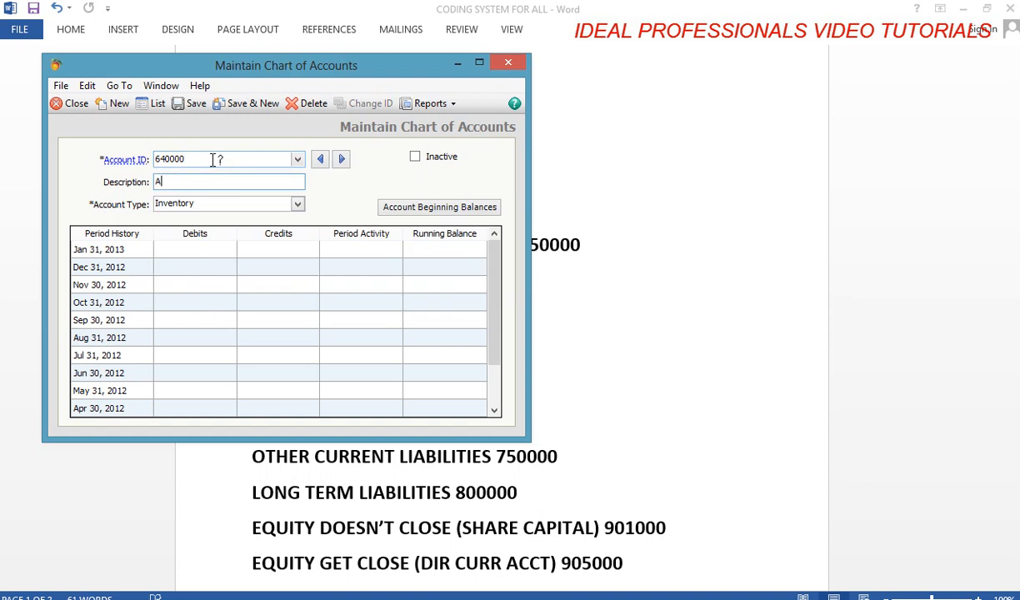
{"action": "type", "text": "CCOUNT RECEIVABLE"}
{"action": "left_click", "coordinate": [296, 205]}
{"action": "key", "text": "a"}
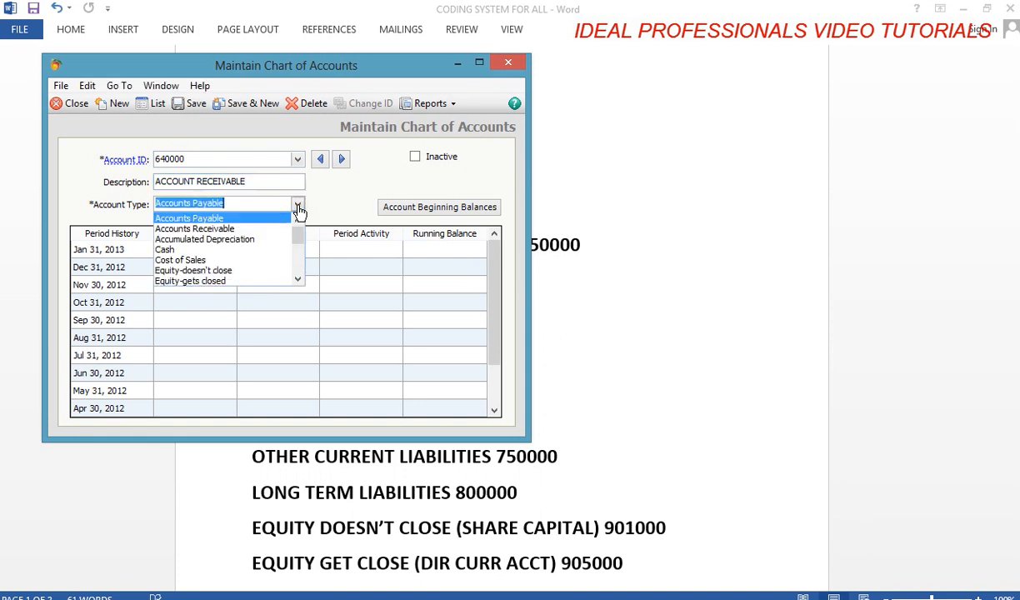
{"action": "left_click", "coordinate": [261, 229]}
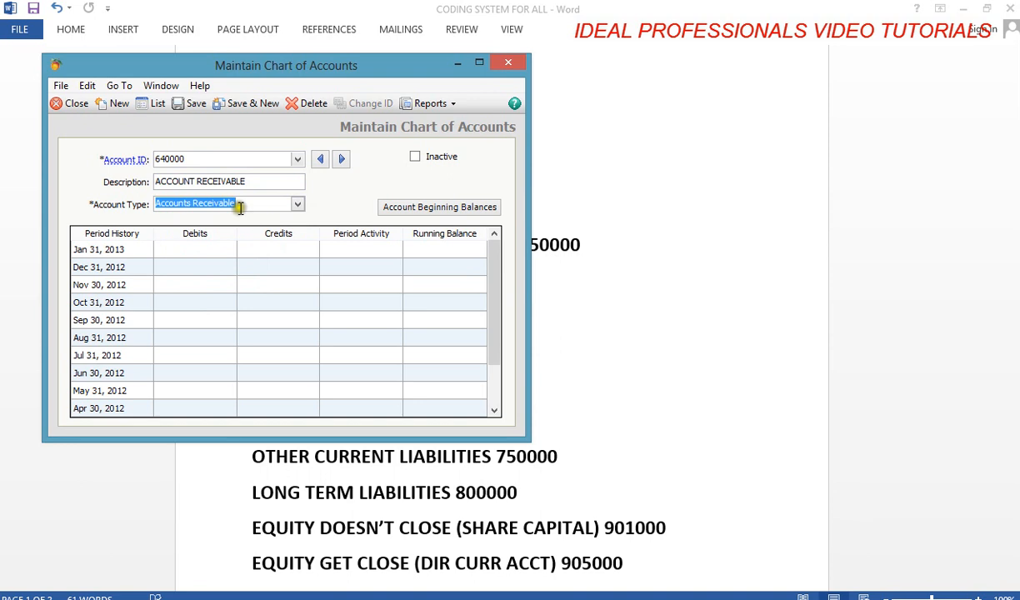
{"action": "left_click", "coordinate": [196, 105]}
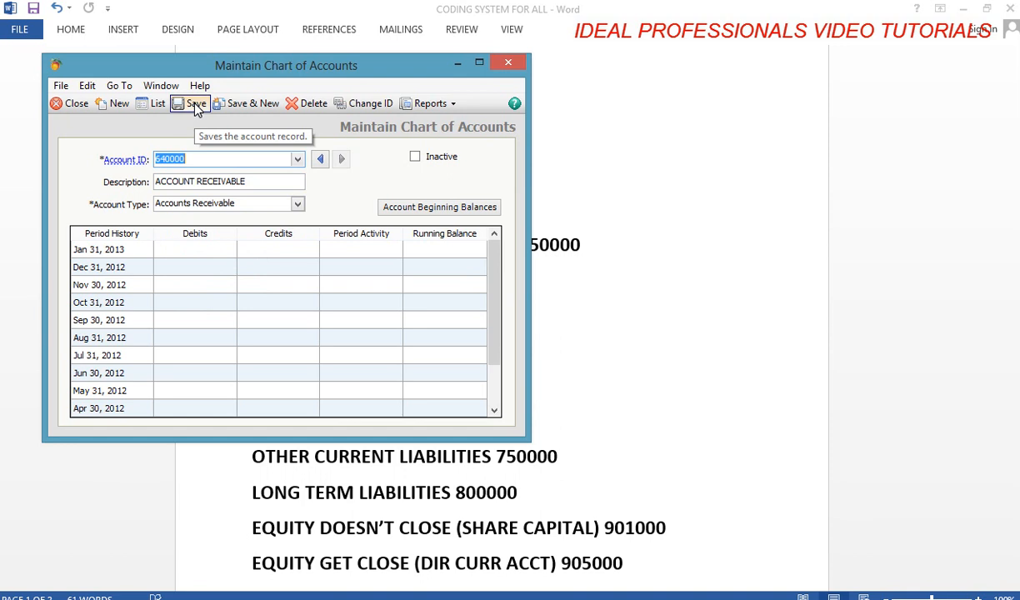
Replace the account ID with 660000 and enter the description STAFF LOAN for the new account.
{"action": "left_click", "coordinate": [197, 160]}
{"action": "key", "text": "BackSpace"}
{"action": "key", "text": "BackSpace"}
{"action": "key", "text": "BackSpace"}
{"action": "key", "text": "BackSpace"}
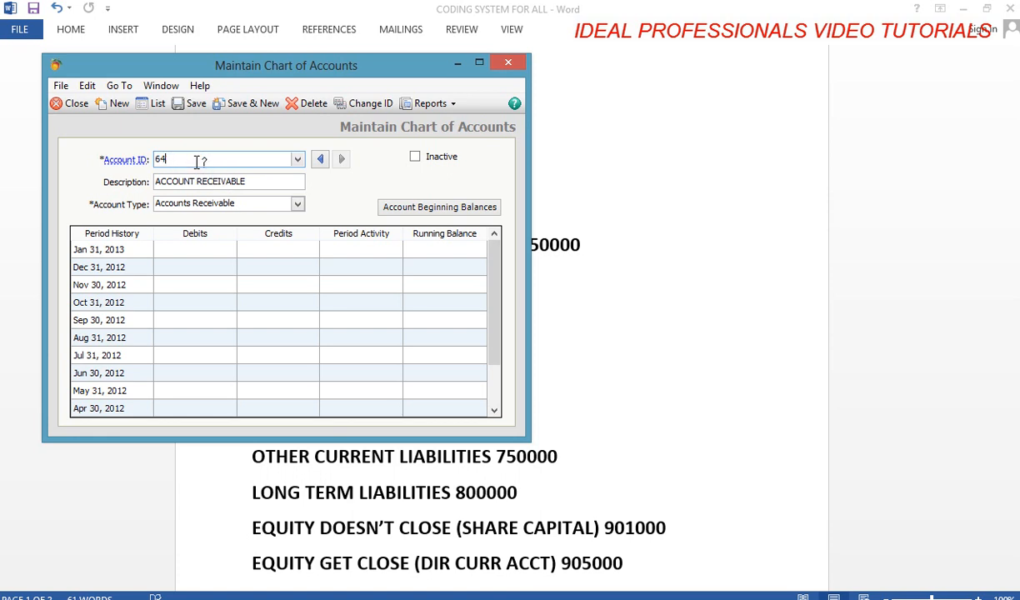
{"action": "key", "text": "BackSpace"}
{"action": "type", "text": "6"}
{"action": "type", "text": "0"}
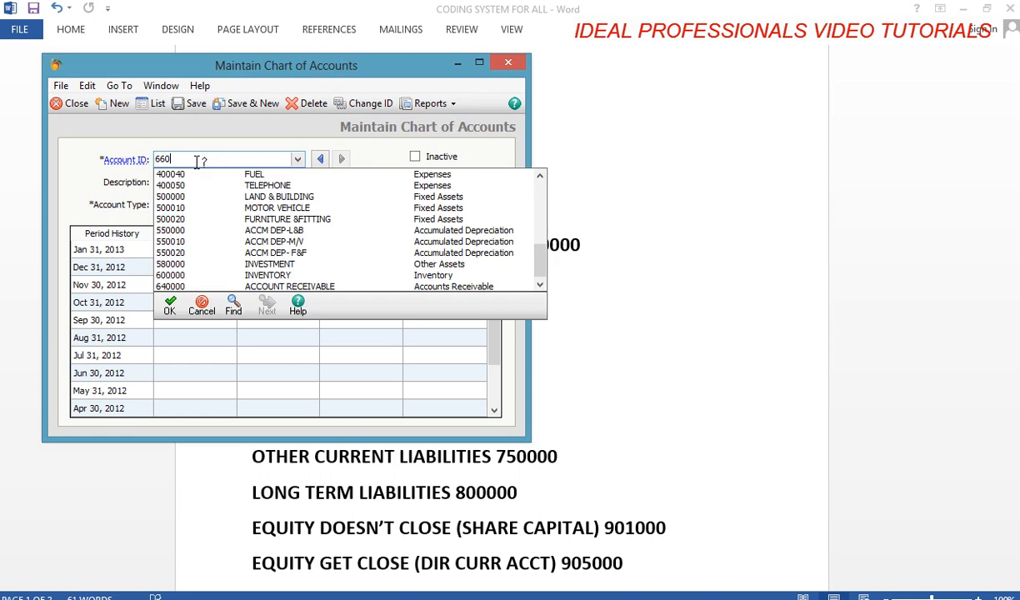
{"action": "type", "text": "000"}
{"action": "key", "text": "Tab"}
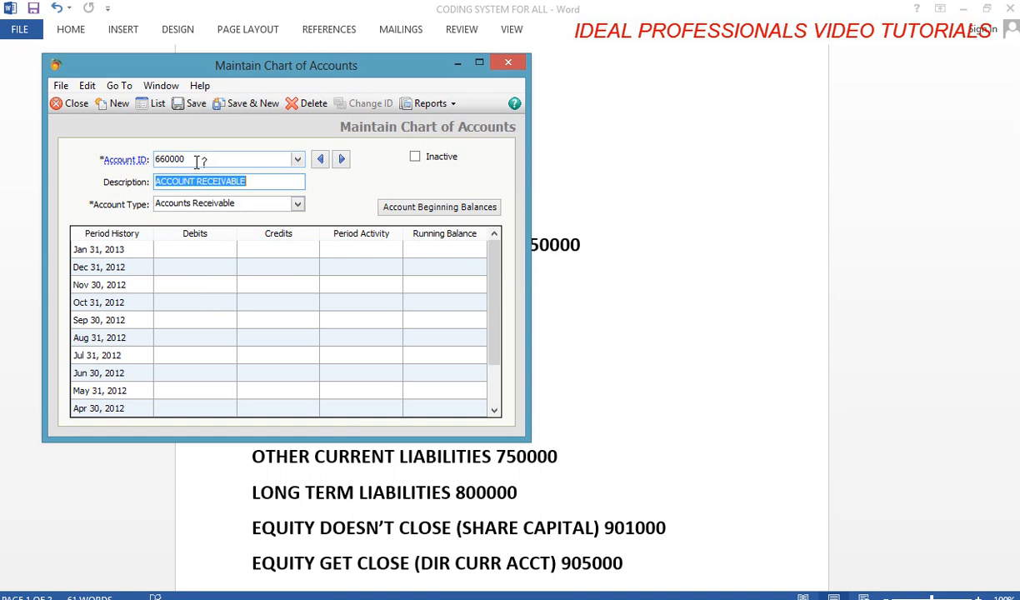
{"action": "type", "text": "S"}
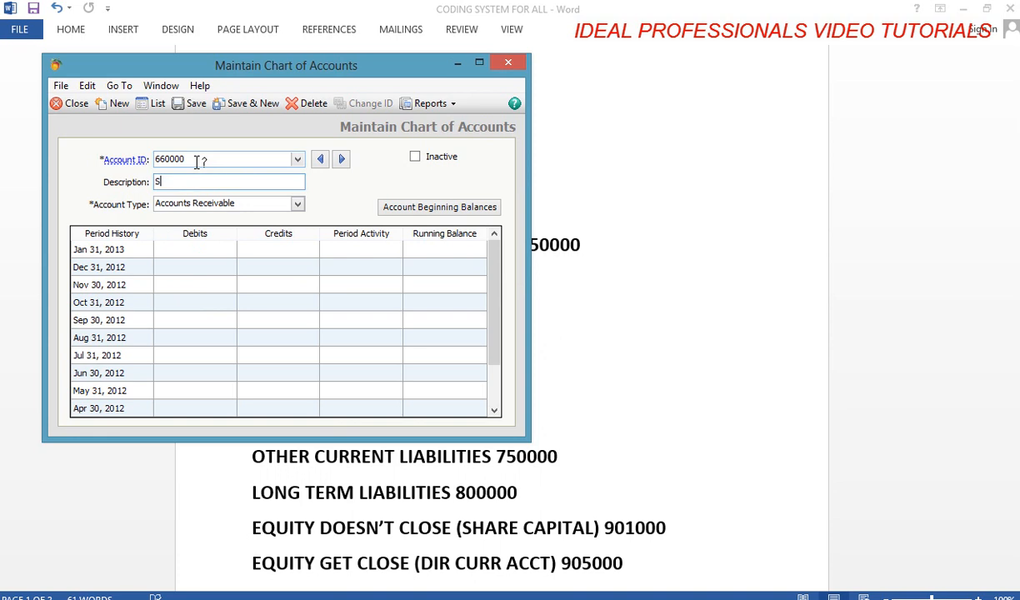
{"action": "type", "text": "TAFF LOAN"}
Set the account type of account 660000 to Other Current Assets and save the account.
{"action": "left_click", "coordinate": [298, 206]}
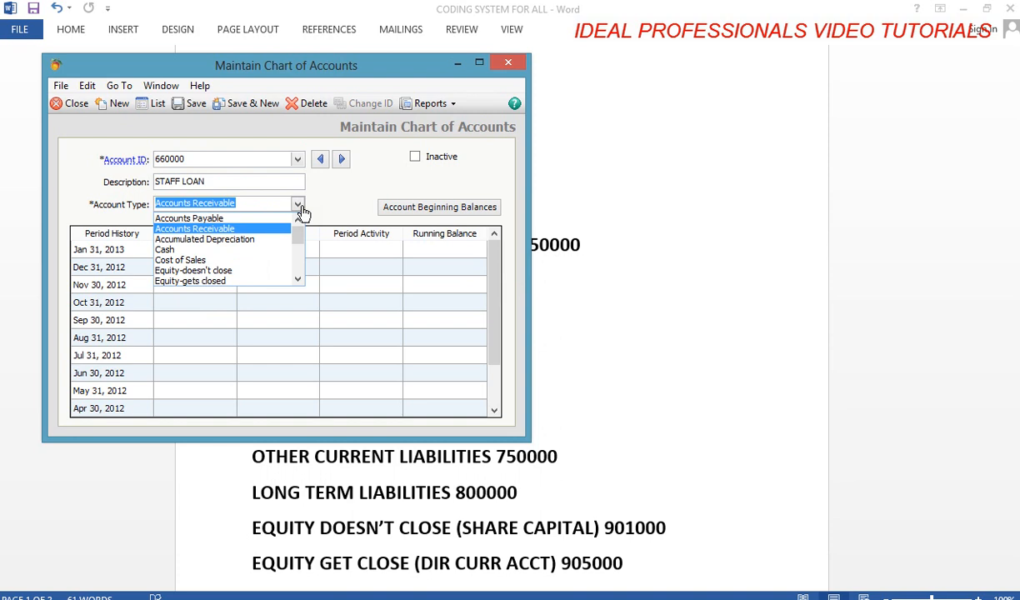
{"action": "key", "text": "Down"}
{"action": "key", "text": "Down"}
{"action": "key", "text": "Down"}
{"action": "key", "text": "Down"}
{"action": "key", "text": "Down"}
{"action": "key", "text": "Down"}
{"action": "key", "text": "Down"}
{"action": "key", "text": "Down"}
{"action": "key", "text": "Down"}
{"action": "key", "text": "Down"}
{"action": "key", "text": "Down"}
{"action": "key", "text": "Down"}
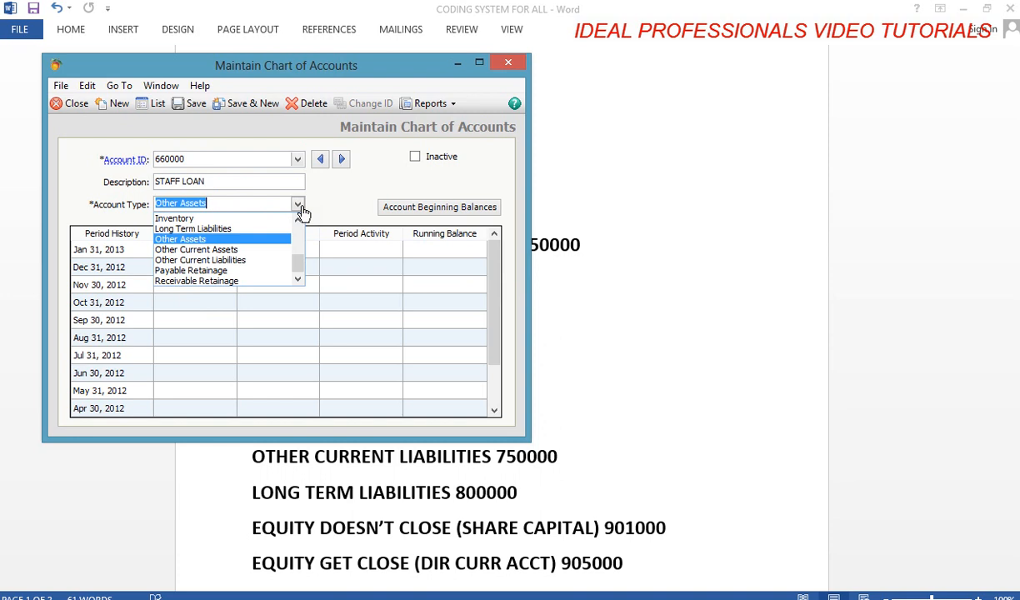
{"action": "left_click", "coordinate": [247, 250]}
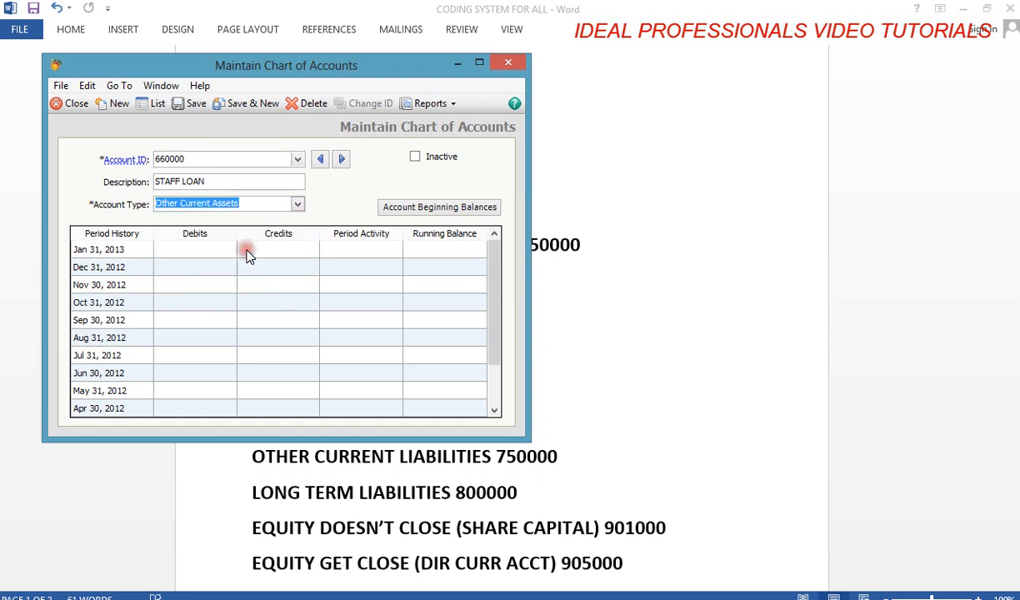
{"action": "left_click", "coordinate": [193, 103]}
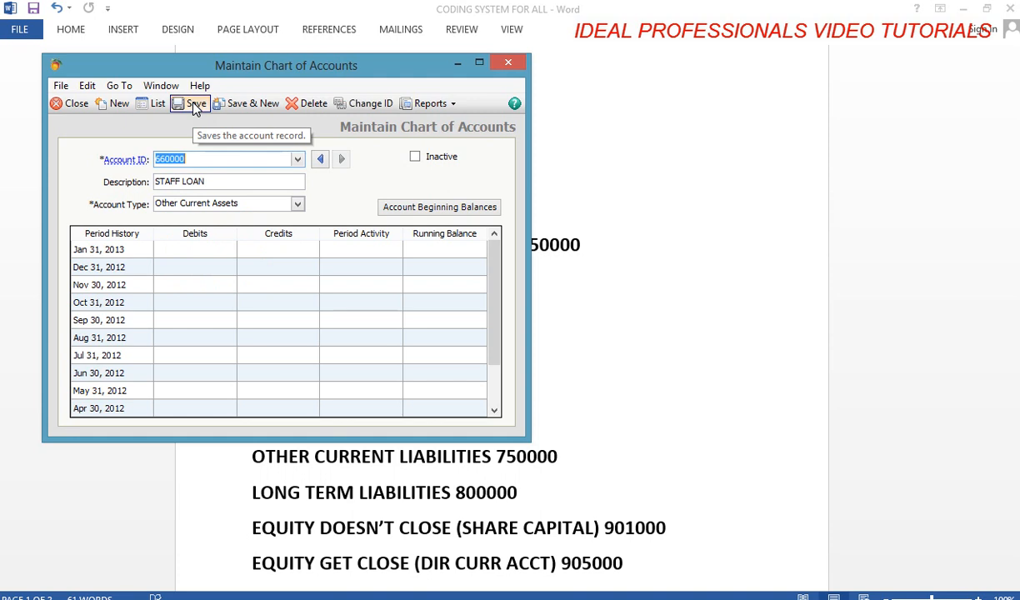
Create and save account 660010 with the description PREPAYMENT, keeping the Other Current Assets type.
{"action": "left_click", "coordinate": [195, 158]}
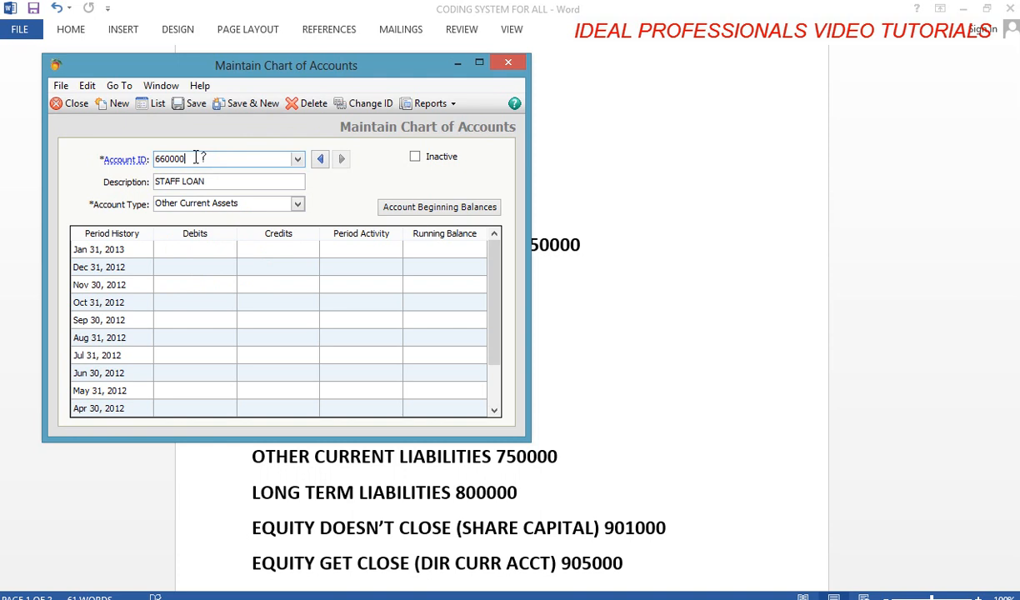
{"action": "key", "text": "BackSpace"}
{"action": "key", "text": "BackSpace"}
{"action": "type", "text": "10"}
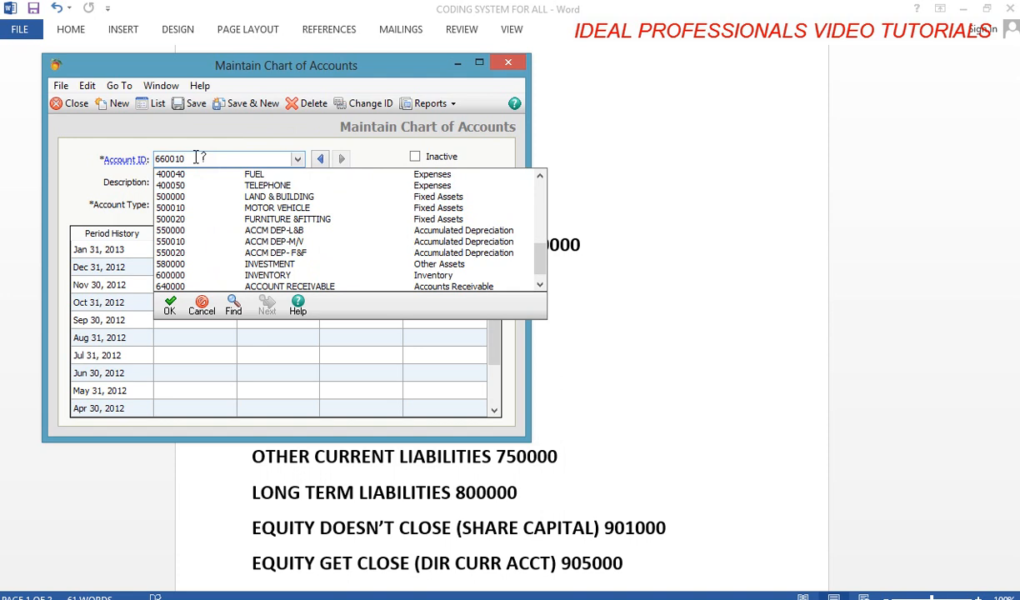
{"action": "key", "text": "Tab"}
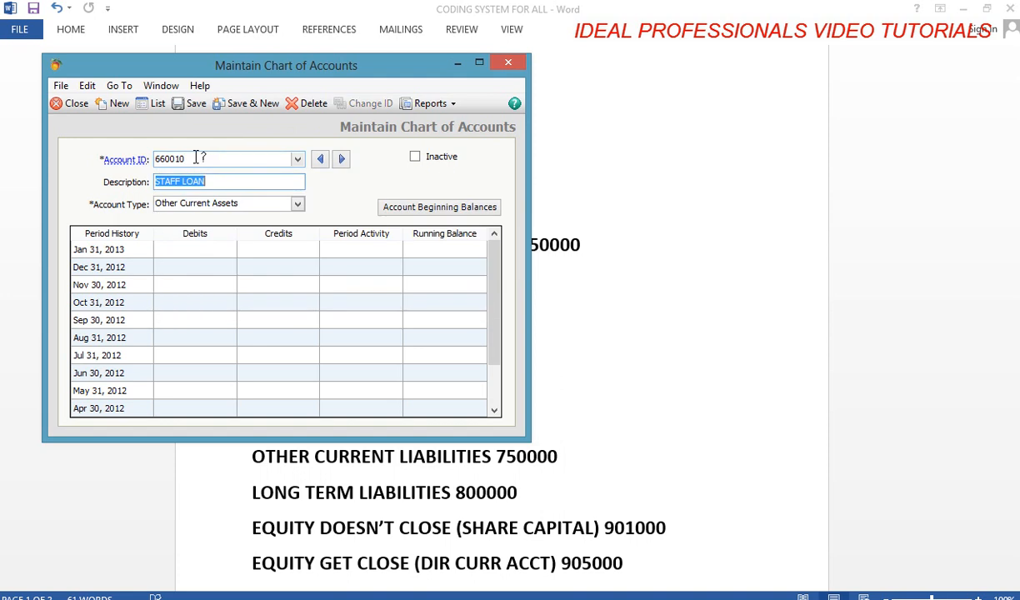
{"action": "type", "text": "PREPAYMENT"}
{"action": "left_click", "coordinate": [193, 105]}
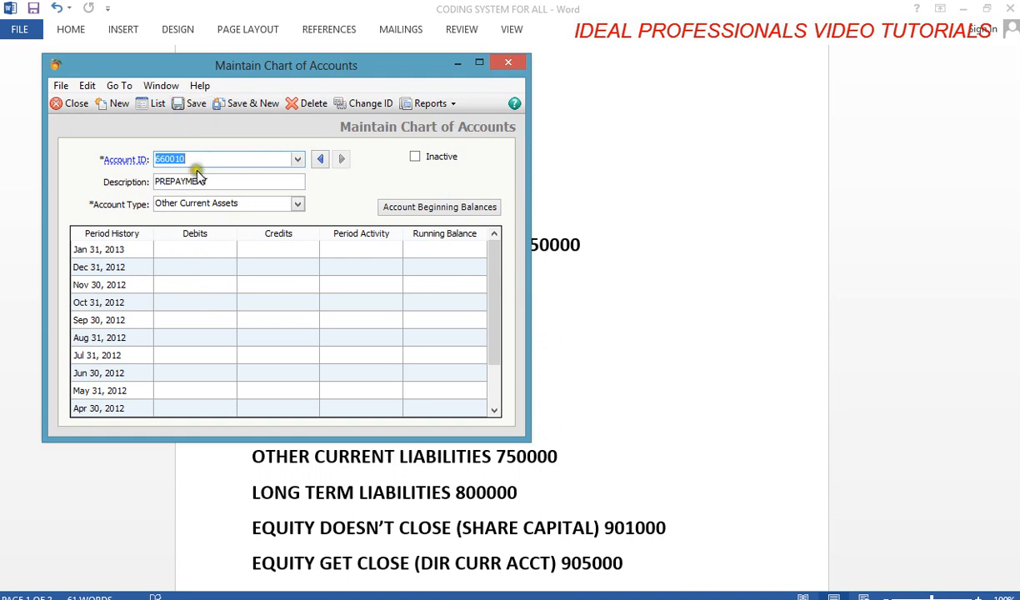
Enter account ID 700000 with the description ACCOUNT PAYABLE and set its account type to Accounts Payable.
{"action": "type", "text": "7"}
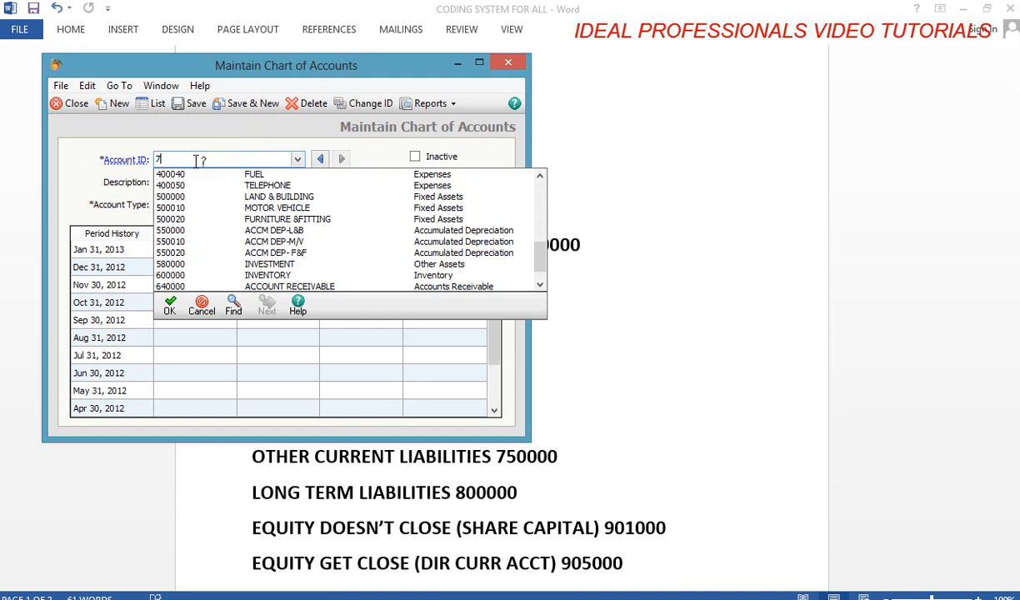
{"action": "type", "text": "00000"}
{"action": "key", "text": "Tab"}
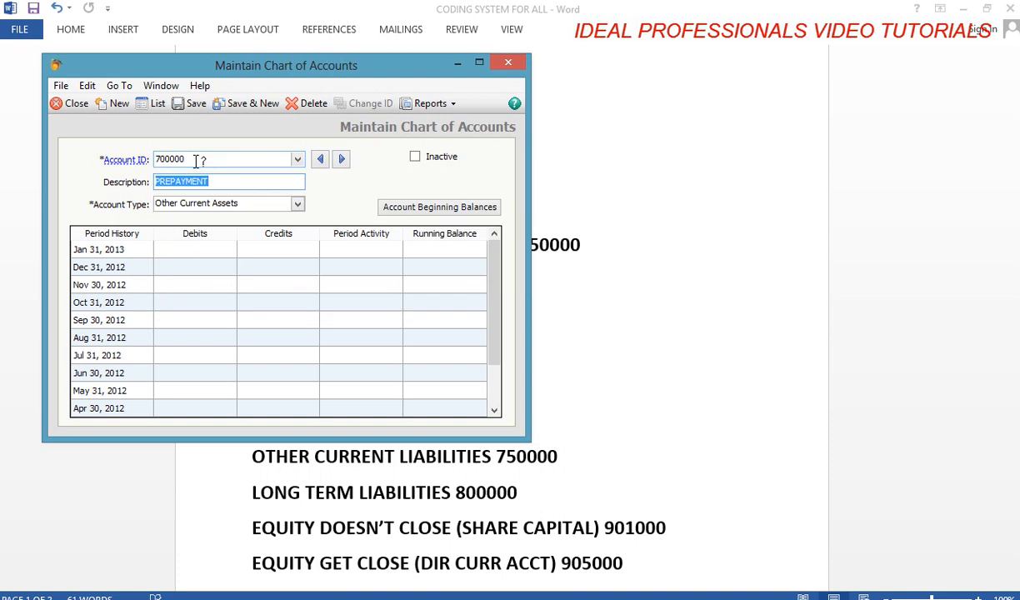
{"action": "type", "text": "ACCOUNT PAYABK"}
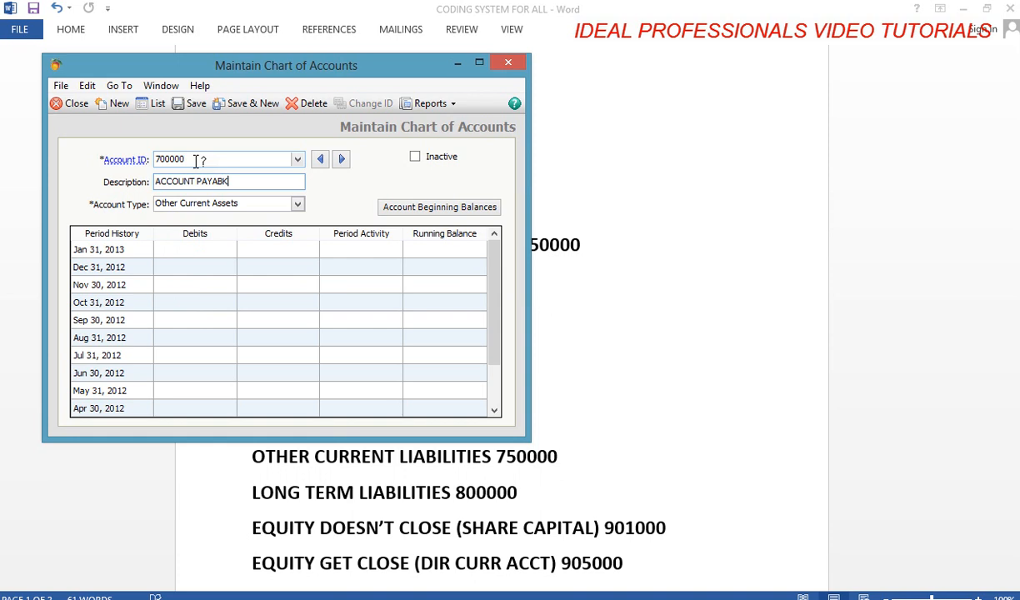
{"action": "key", "text": "BackSpace"}
{"action": "type", "text": "LE"}
{"action": "left_click", "coordinate": [297, 204]}
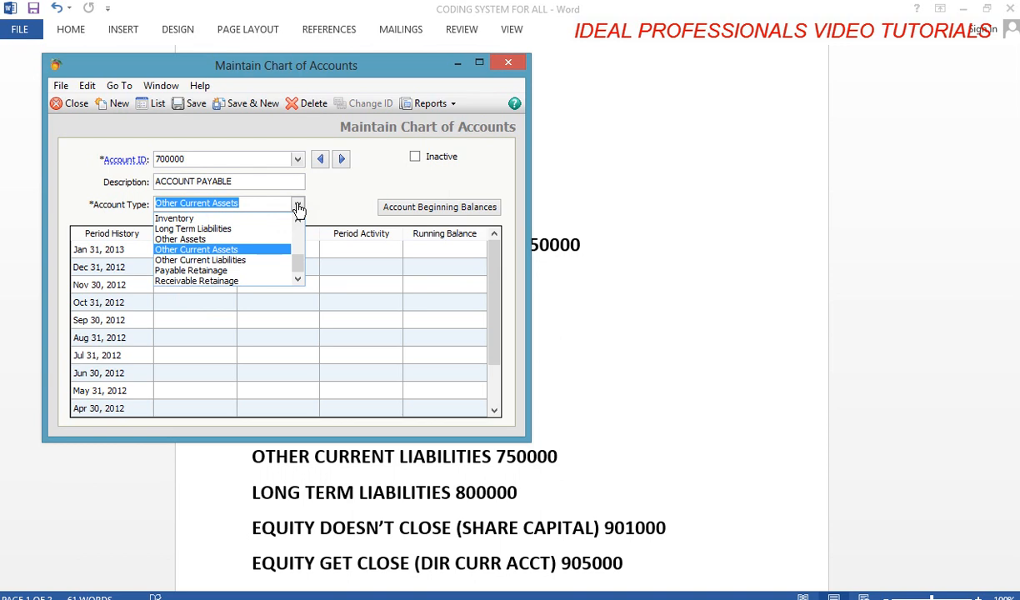
{"action": "key", "text": "a"}
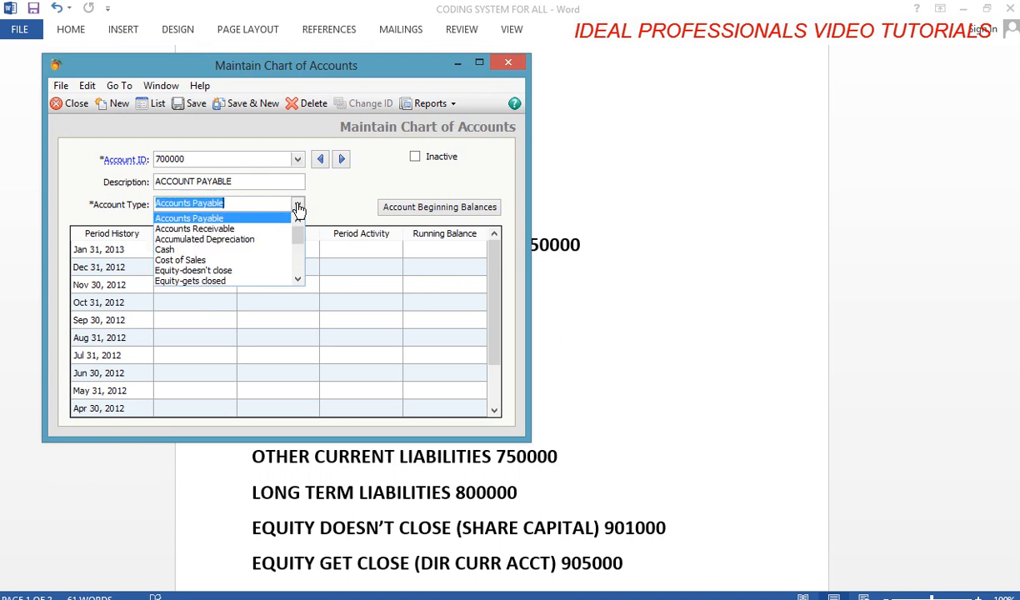
{"action": "left_click", "coordinate": [271, 218]}
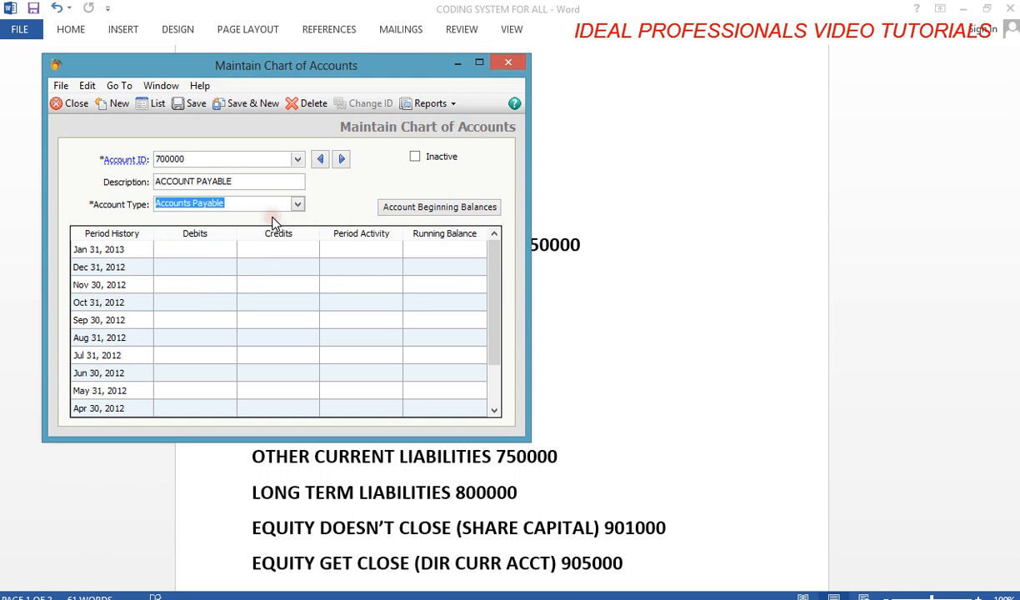
Save the ACCOUNT PAYABLE account and replace the account ID with 750000 to start a new account.
{"action": "left_click", "coordinate": [196, 104]}
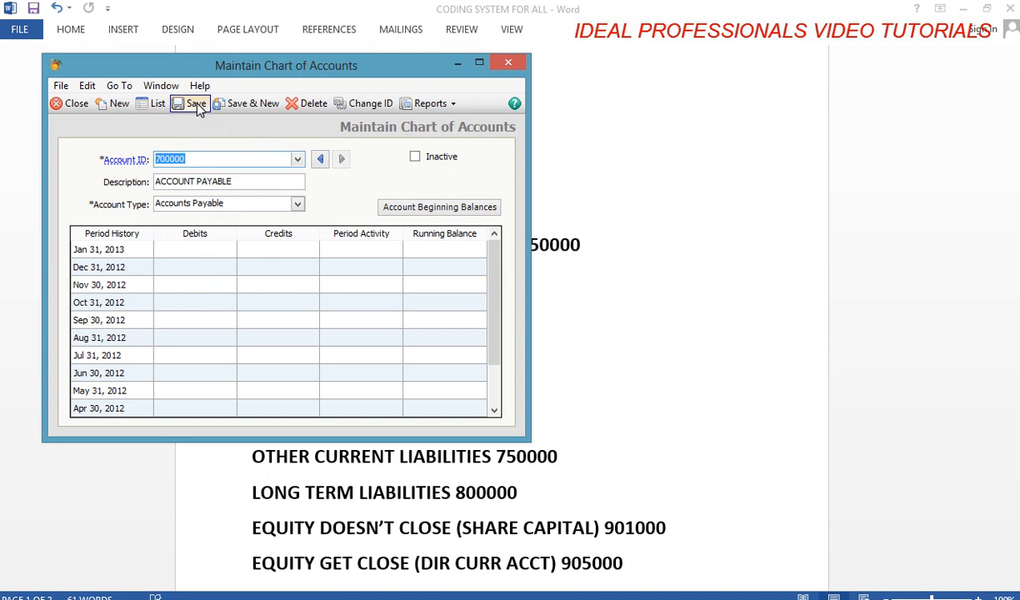
{"action": "left_click", "coordinate": [194, 157]}
{"action": "key", "text": "BackSpace"}
{"action": "key", "text": "BackSpace"}
{"action": "key", "text": "BackSpace"}
{"action": "key", "text": "BackSpace"}
{"action": "key", "text": "BackSpace"}
{"action": "key", "text": "BackSpace"}
{"action": "type", "text": "750000"}
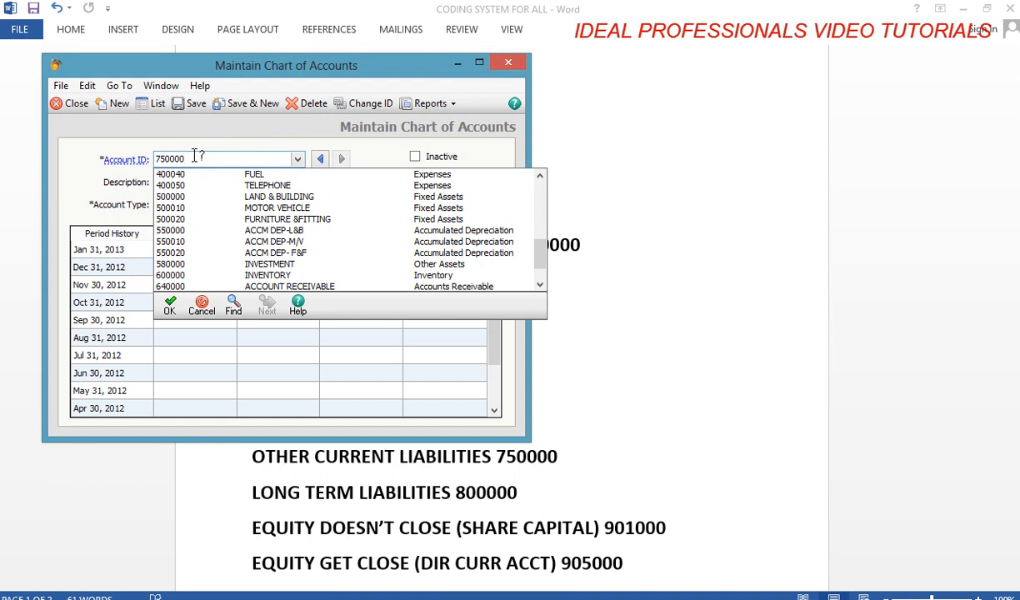
{"action": "key", "text": "Tab"}
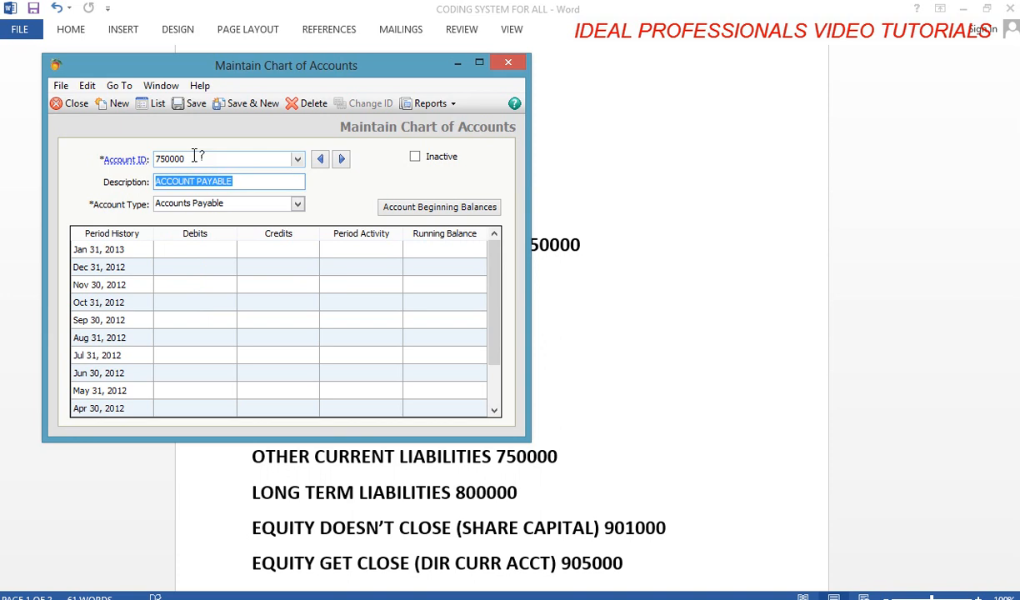
Enter the description ACCRUALS for account 750000, set its account type to Other Current Liabilities and save it.
{"action": "type", "text": "ACCRUAL"}
{"action": "type", "text": "S"}
{"action": "left_click", "coordinate": [297, 206]}
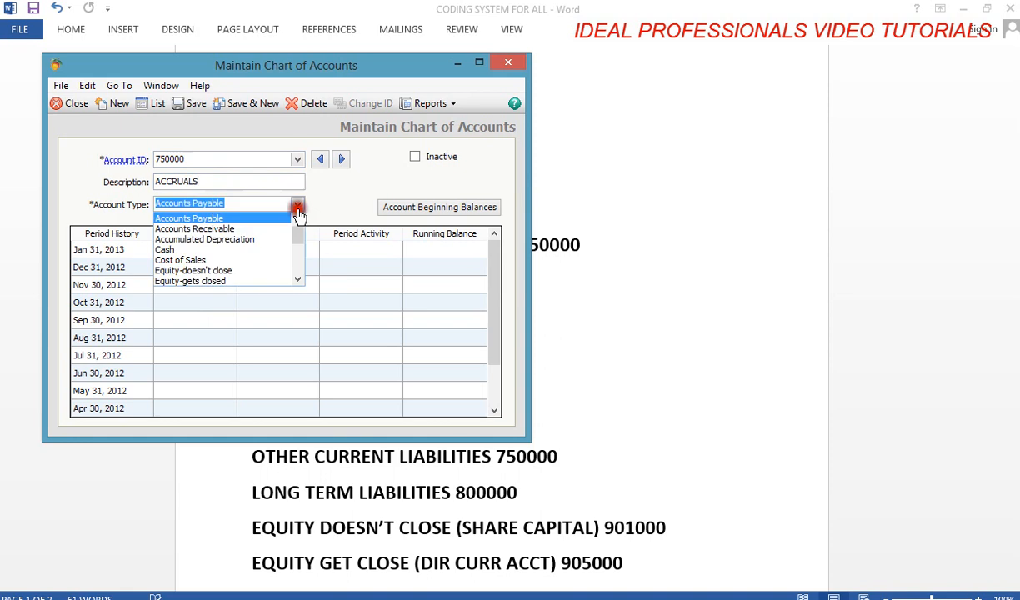
{"action": "key", "text": "o"}
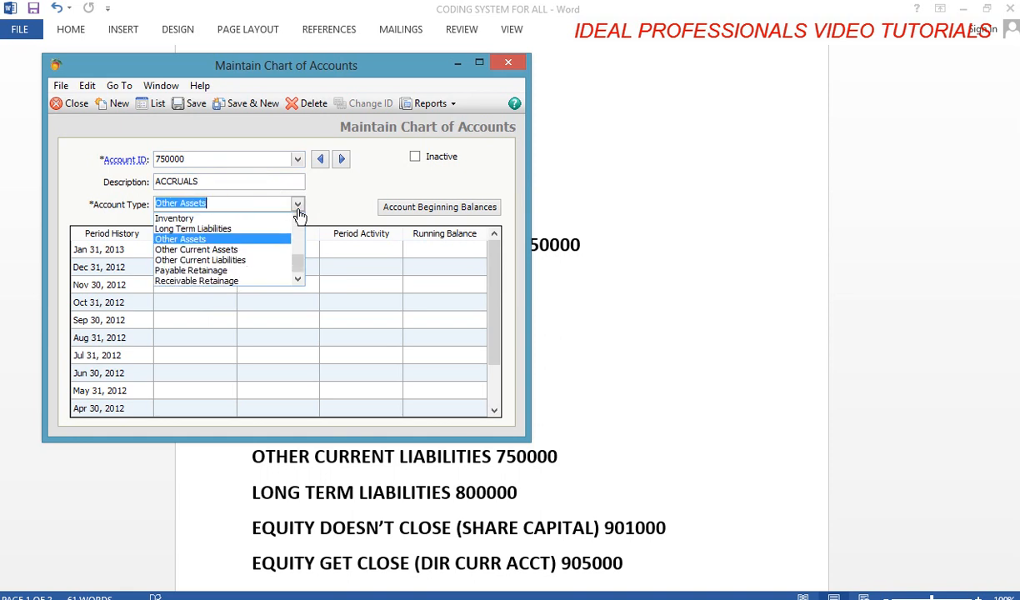
{"action": "left_click", "coordinate": [252, 260]}
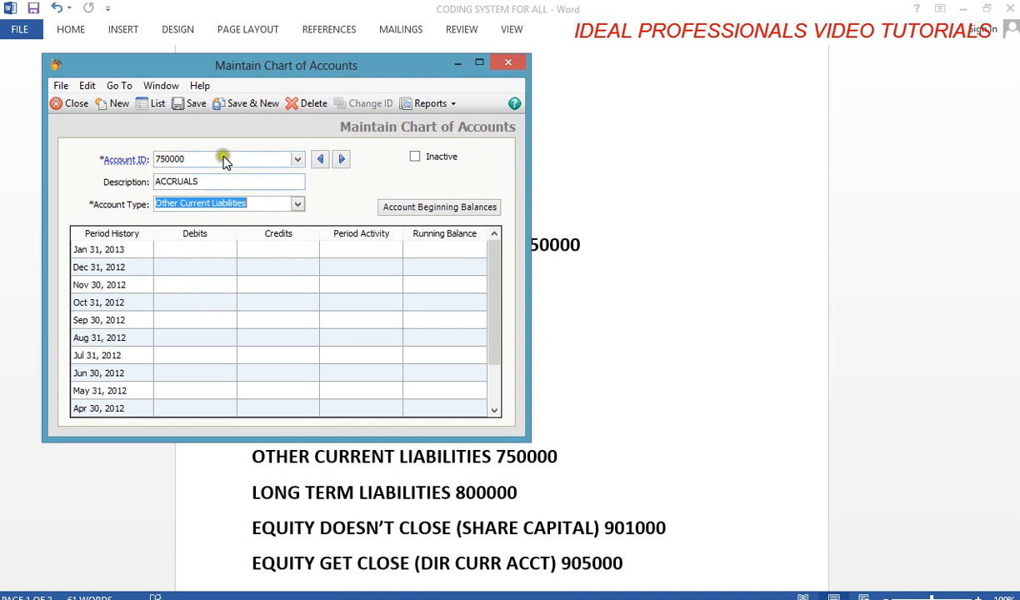
{"action": "left_click", "coordinate": [194, 108]}
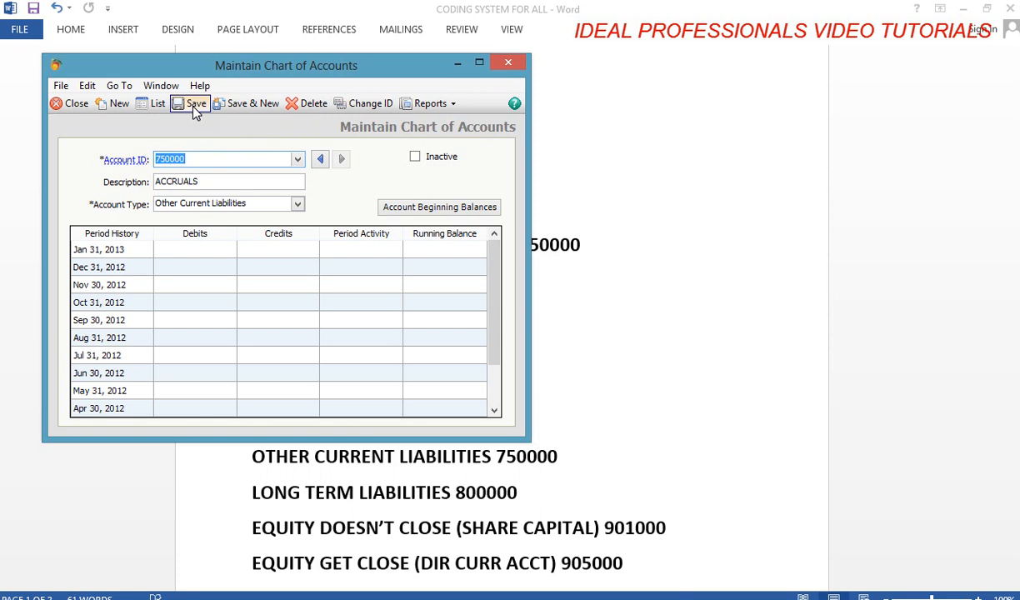
Open the account list and examine the asset and liability accounts from INVESTMENT through ACCRUALS.
{"action": "left_click", "coordinate": [152, 105]}
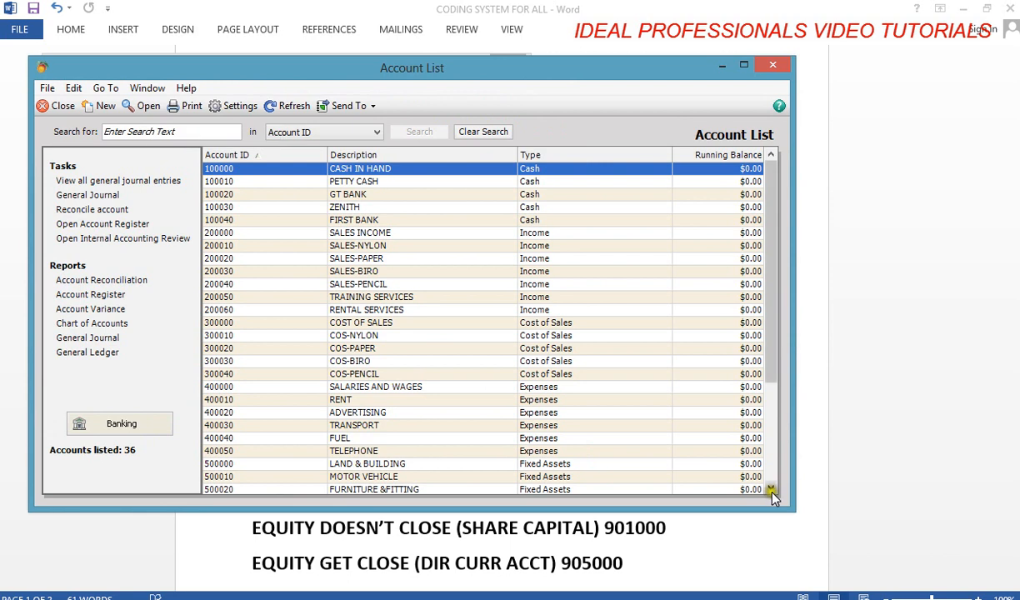
{"action": "left_click", "coordinate": [772, 489]}
{"action": "left_click", "coordinate": [771, 489]}
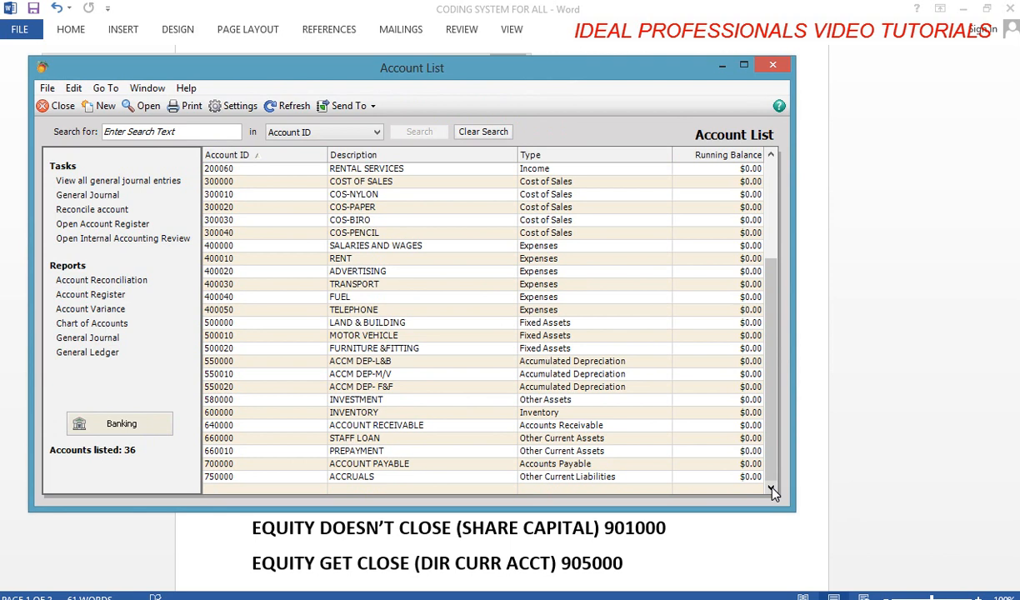
{"action": "left_click", "coordinate": [608, 399]}
{"action": "key", "text": "Down"}
{"action": "key", "text": "Down"}
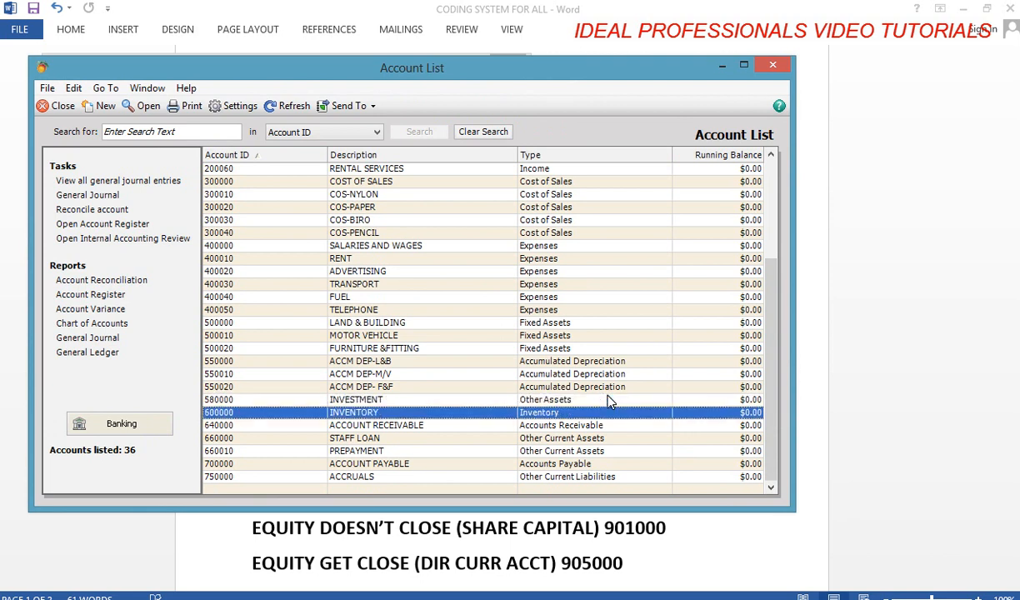
{"action": "key", "text": "Down"}
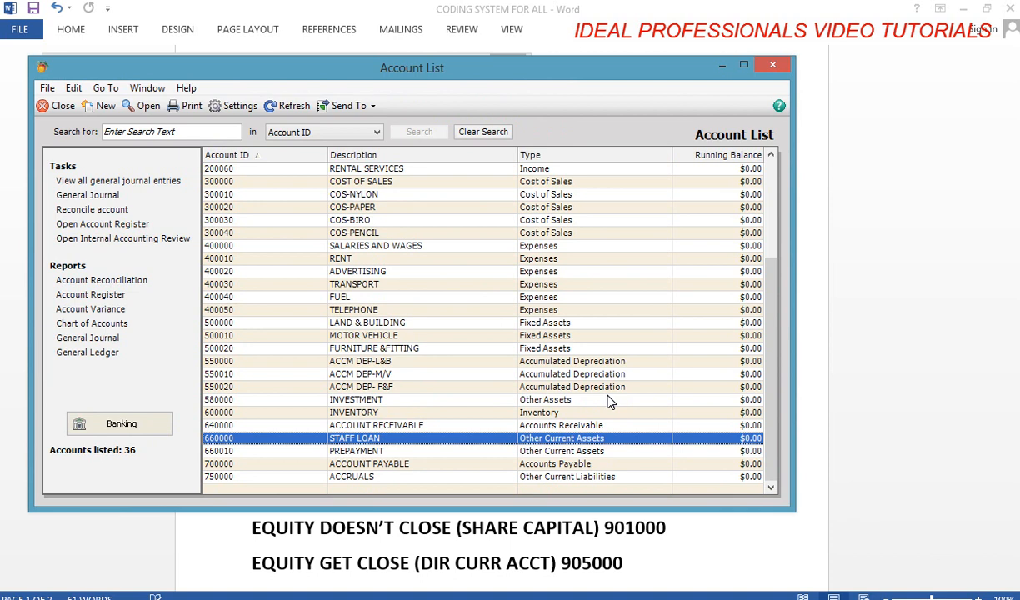
{"action": "key", "text": "Down"}
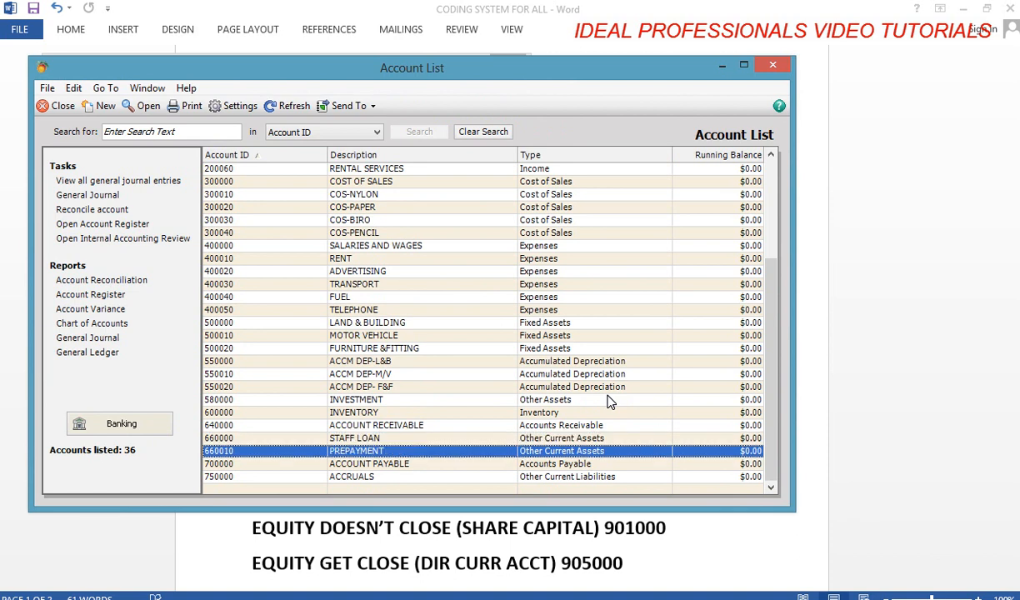
{"action": "key", "text": "Down"}
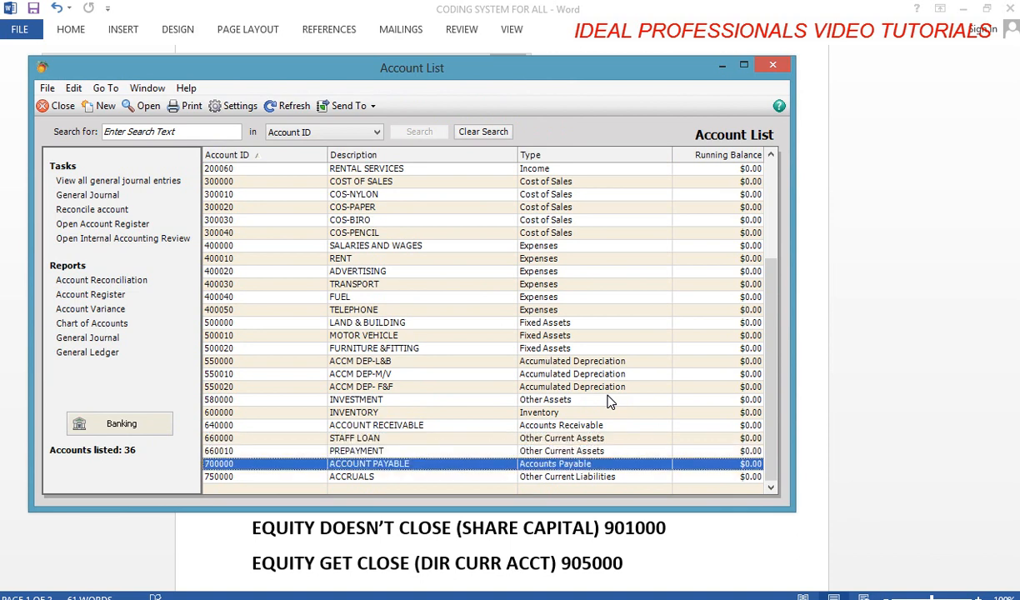
{"action": "key", "text": "Down"}
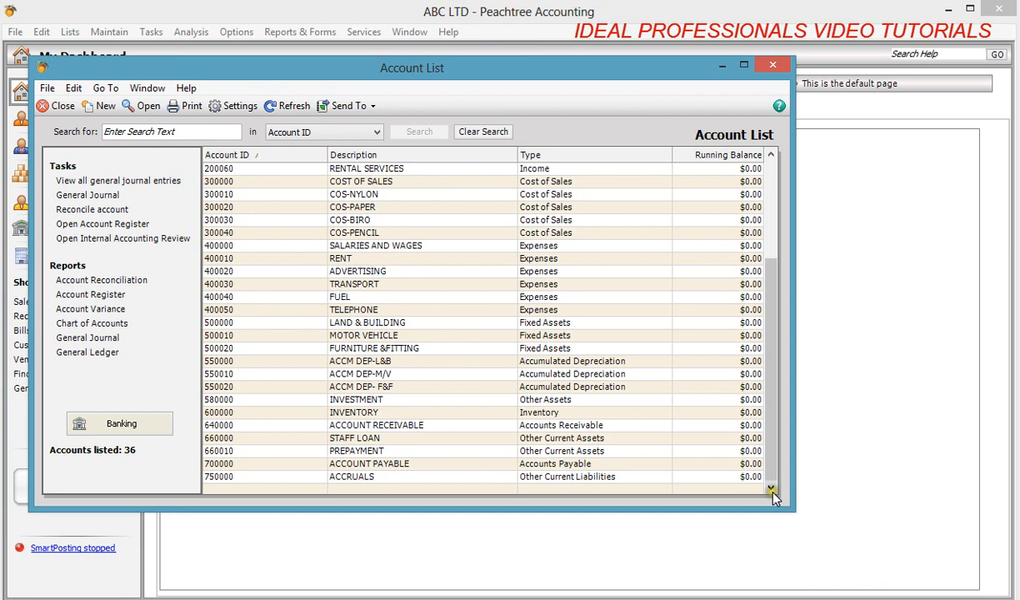
Open account 750000 from the account list, change its description to PAYE REMITTABLE and save the record.
{"action": "left_click", "coordinate": [640, 477]}
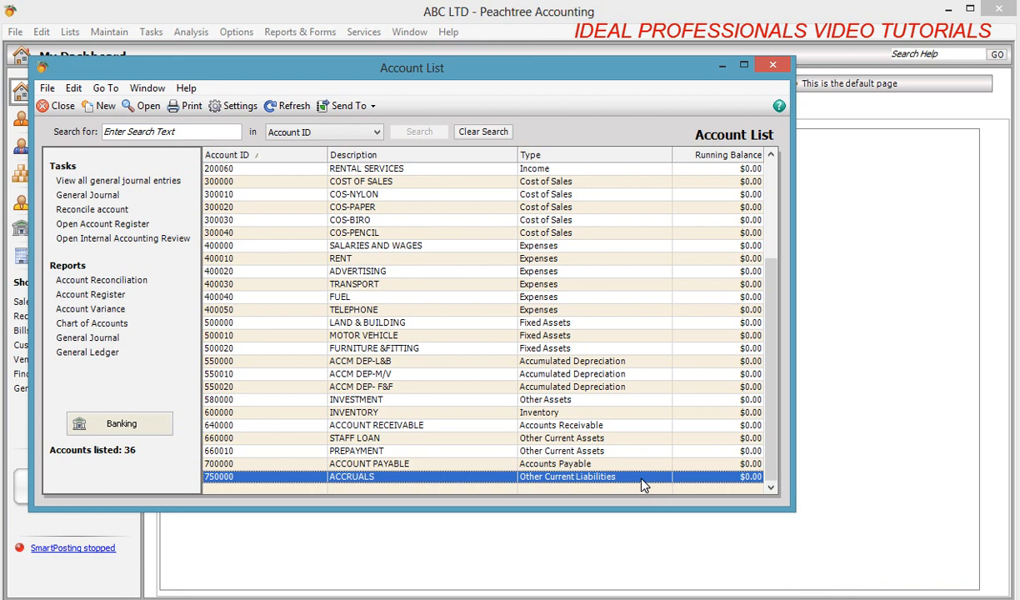
{"action": "left_click", "coordinate": [643, 485]}
{"action": "double_click", "coordinate": [643, 485]}
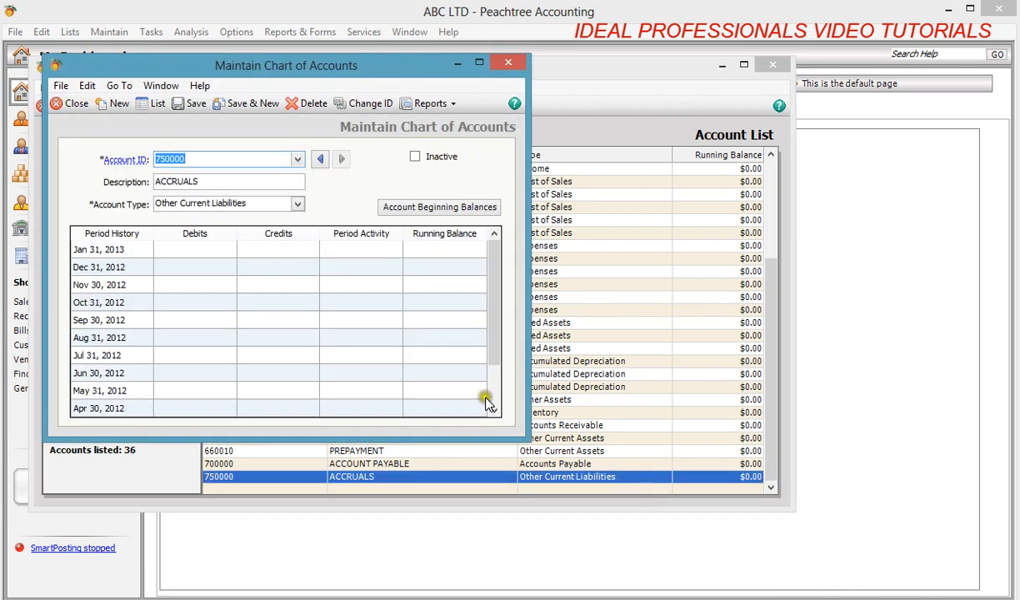
{"action": "left_click", "coordinate": [215, 182]}
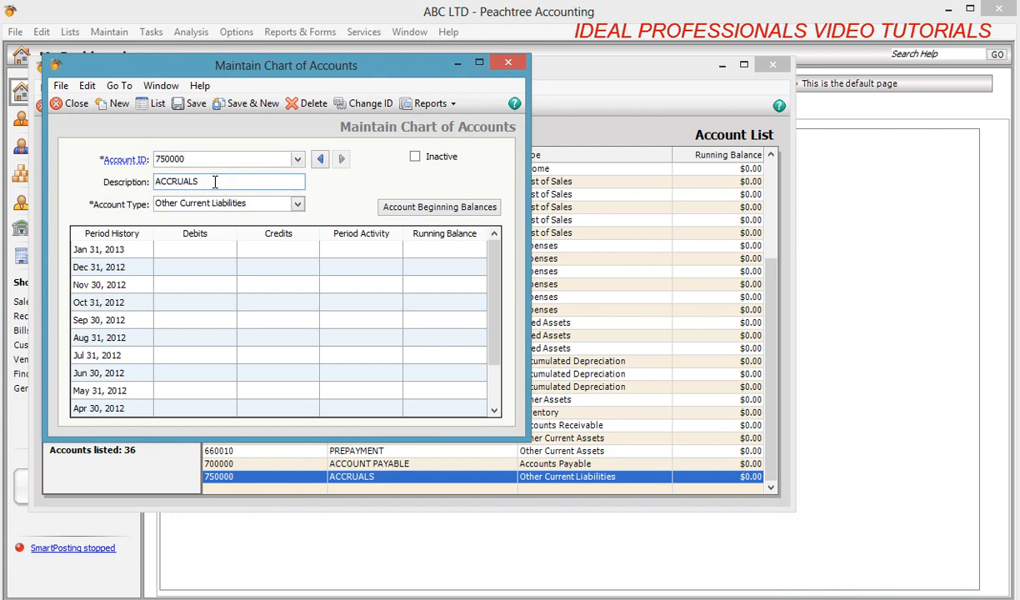
{"action": "key", "text": "BackSpace"}
{"action": "key", "text": "BackSpace"}
{"action": "key", "text": "BackSpace"}
{"action": "key", "text": "BackSpace"}
{"action": "key", "text": "BackSpace"}
{"action": "key", "text": "BackSpace"}
{"action": "key", "text": "BackSpace"}
{"action": "key", "text": "BackSpace"}
{"action": "type", "text": "PAYE REMITTABLE"}
{"action": "left_click", "coordinate": [189, 106]}
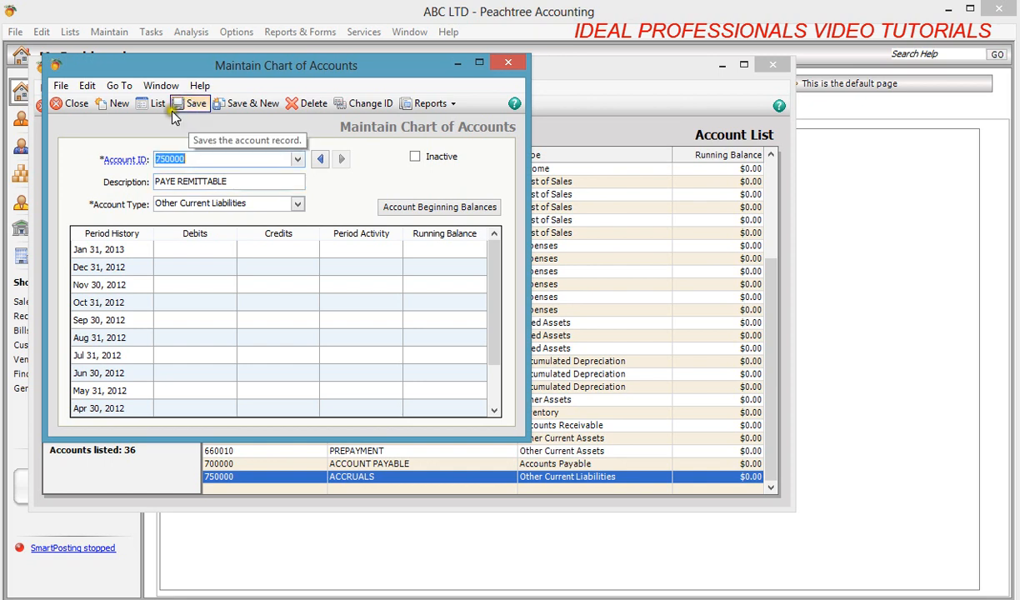
Close the account record, check the 750000 entry at the end of the account list and close the list.
{"action": "left_click", "coordinate": [72, 104]}
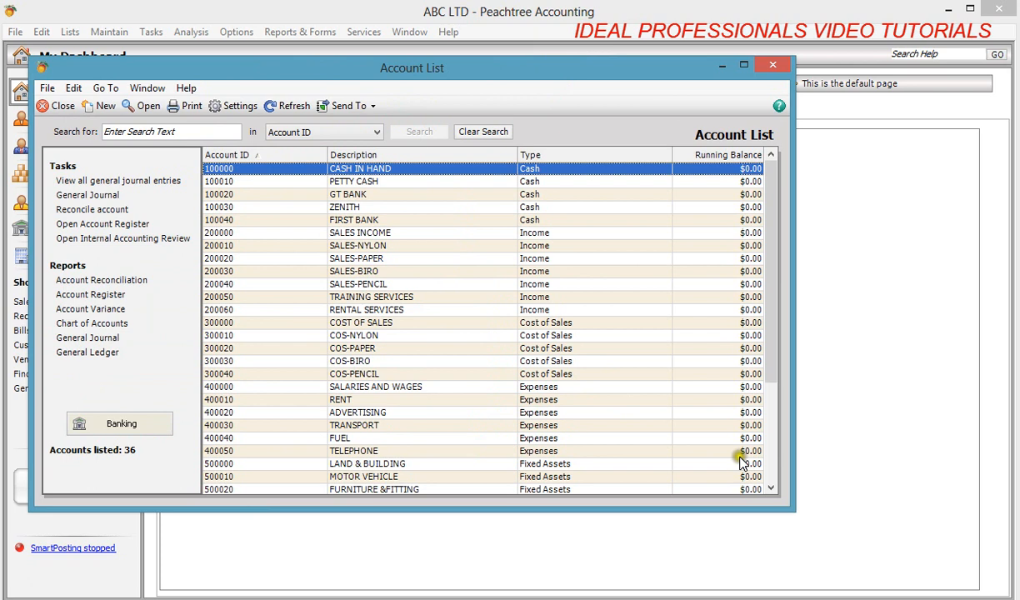
{"action": "left_click", "coordinate": [771, 488]}
{"action": "left_click", "coordinate": [771, 489]}
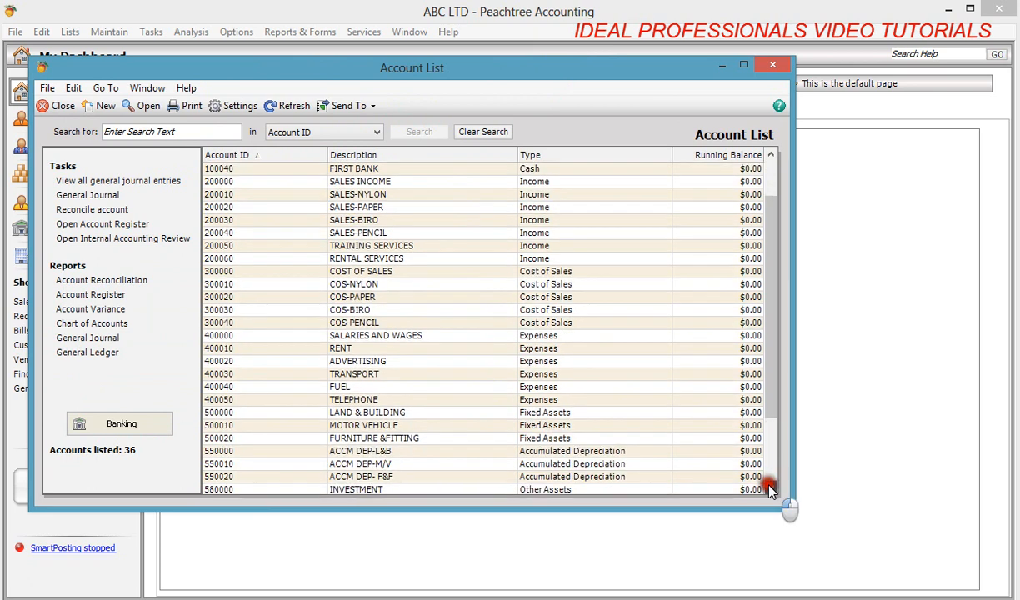
{"action": "left_click", "coordinate": [770, 488]}
{"action": "left_click", "coordinate": [771, 488]}
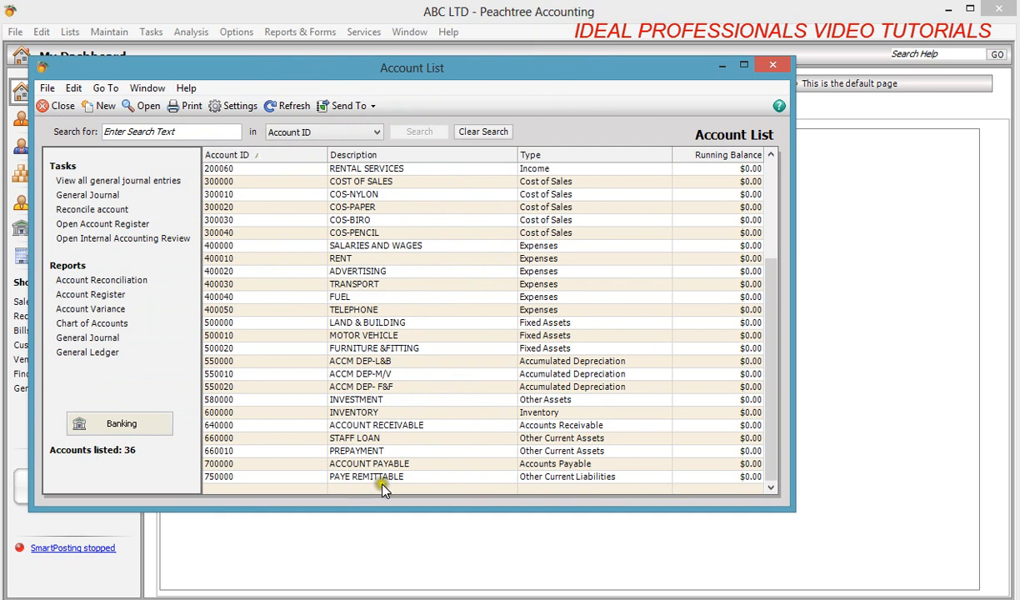
{"action": "left_click", "coordinate": [551, 477]}
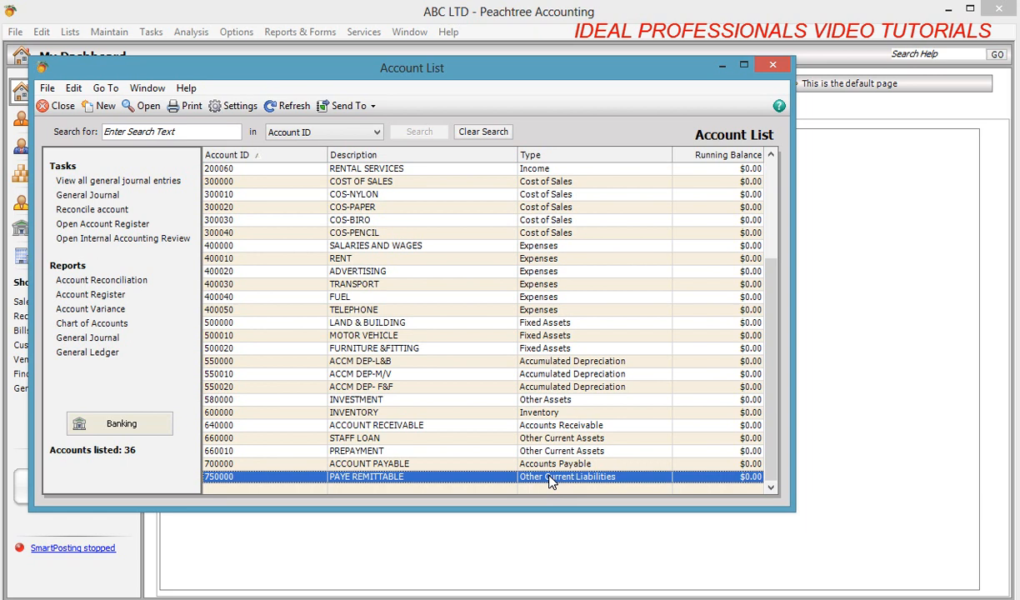
{"action": "left_click", "coordinate": [773, 66]}
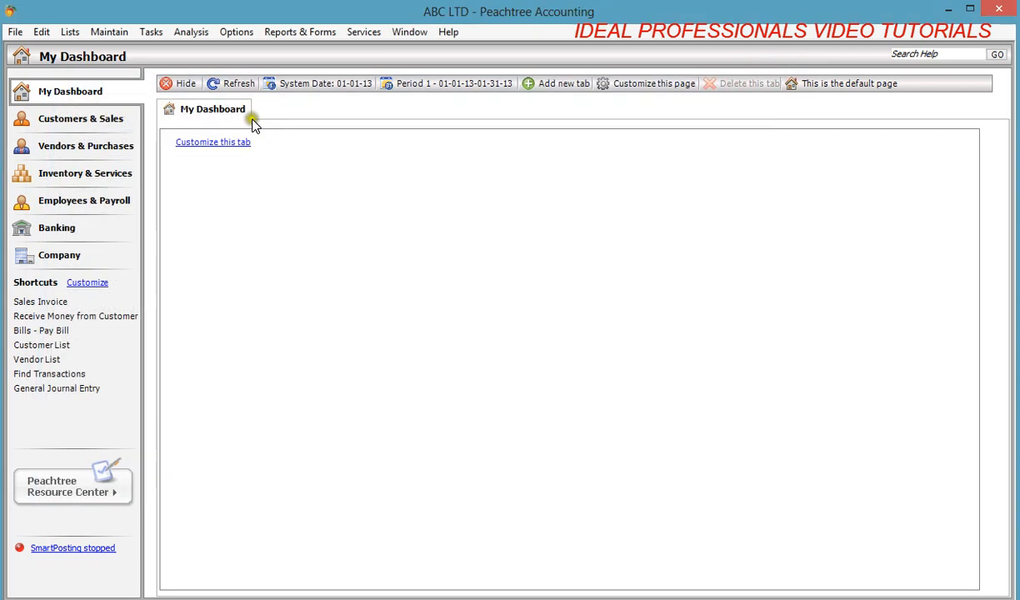
Reopen chart of accounts maintenance and enter account ID 750010 for a new account.
{"action": "left_click", "coordinate": [109, 32]}
{"action": "left_click", "coordinate": [139, 128]}
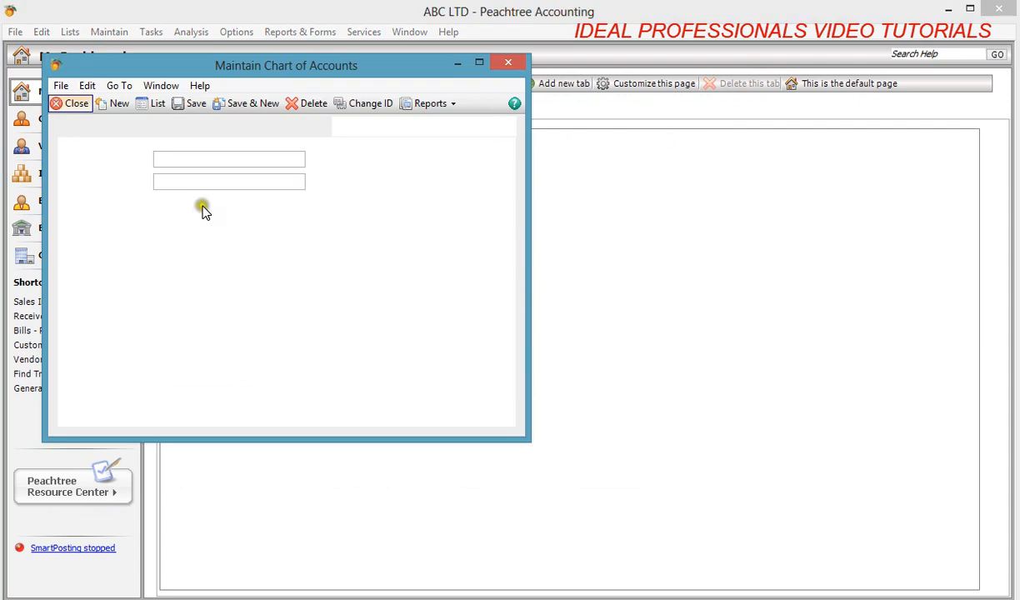
{"action": "type", "text": "7"}
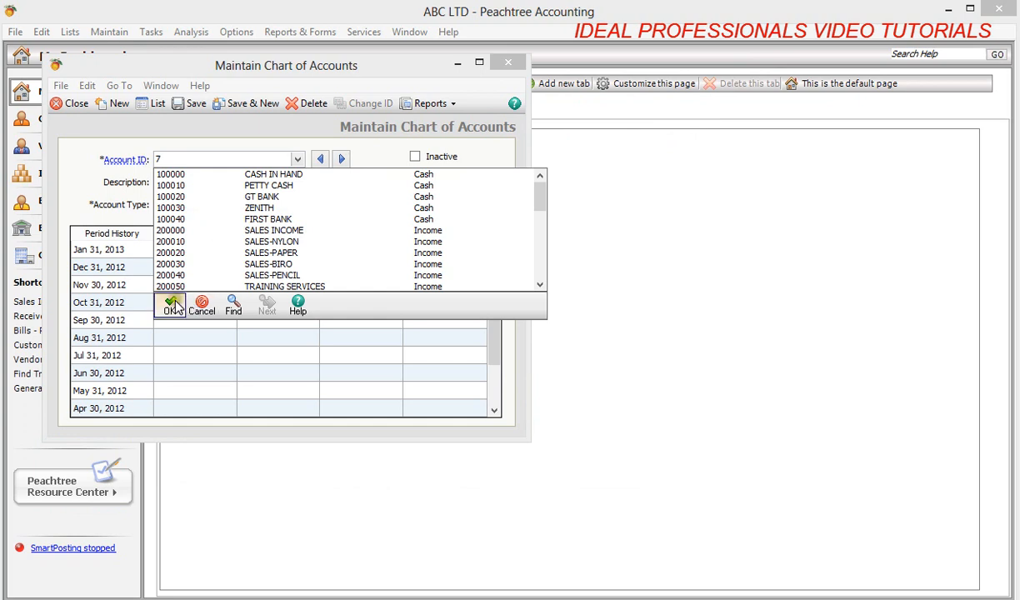
{"action": "left_click", "coordinate": [201, 305]}
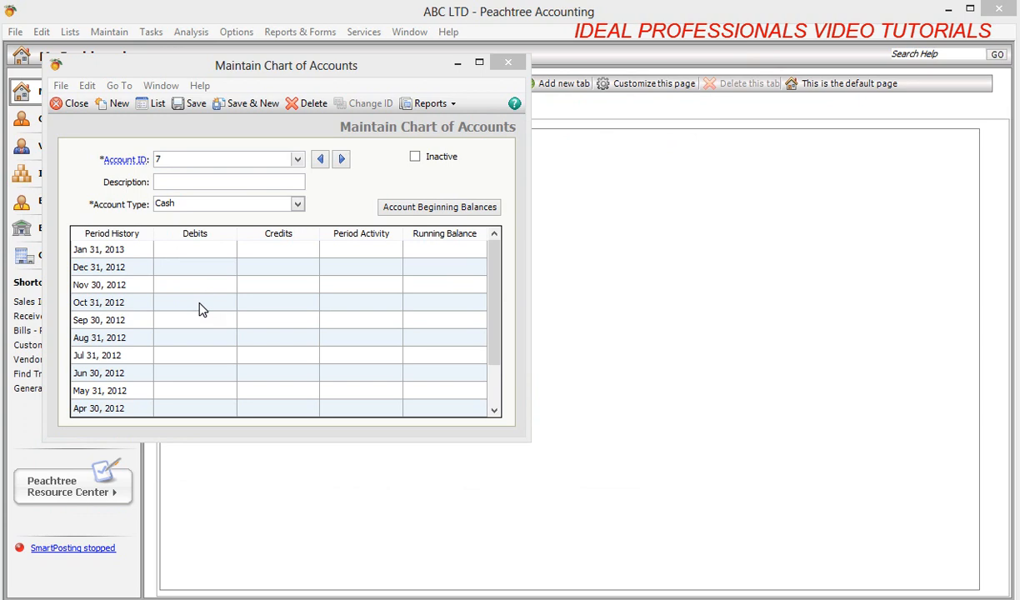
{"action": "left_click", "coordinate": [166, 159]}
{"action": "type", "text": "5"}
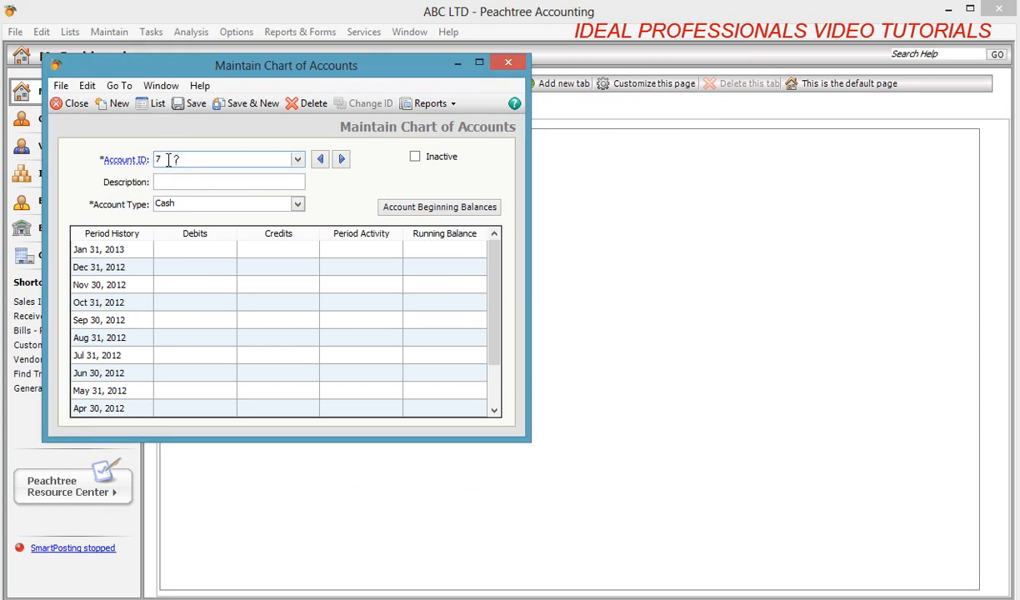
{"action": "key", "text": "Escape"}
{"action": "key", "text": "Escape"}
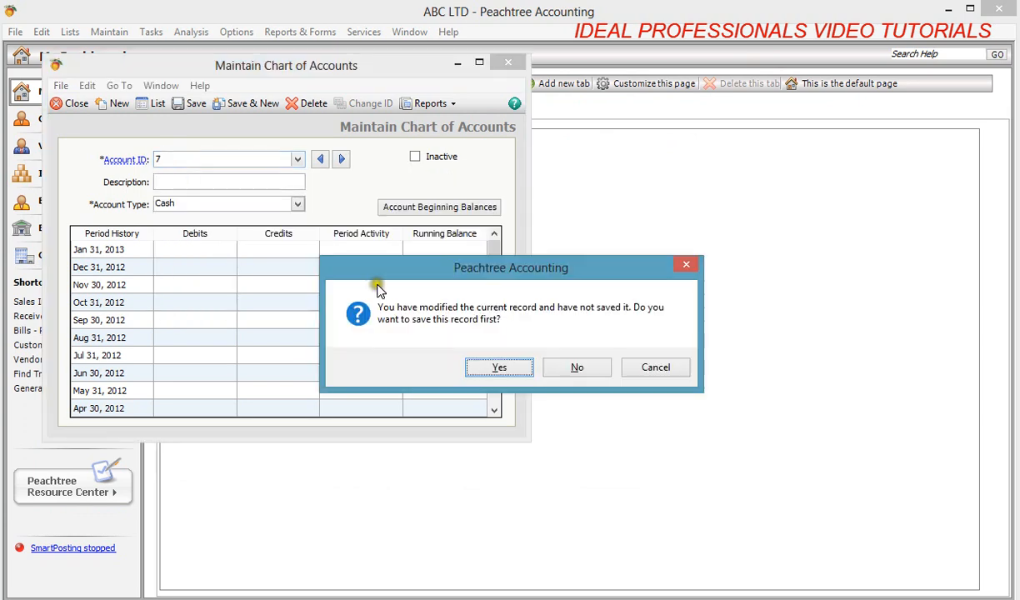
{"action": "left_click", "coordinate": [573, 369]}
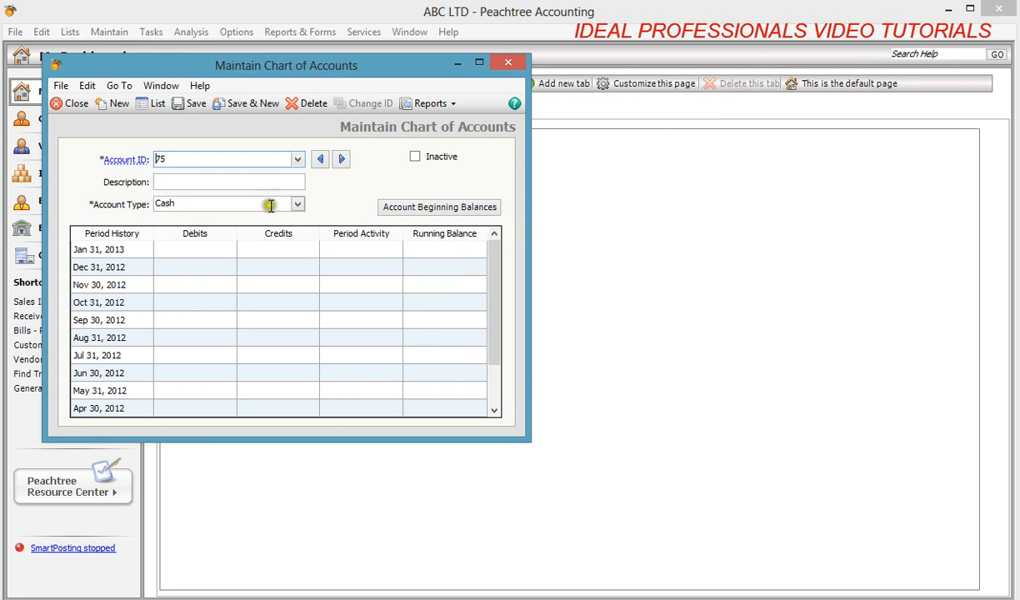
{"action": "left_click", "coordinate": [192, 158]}
{"action": "type", "text": "00"}
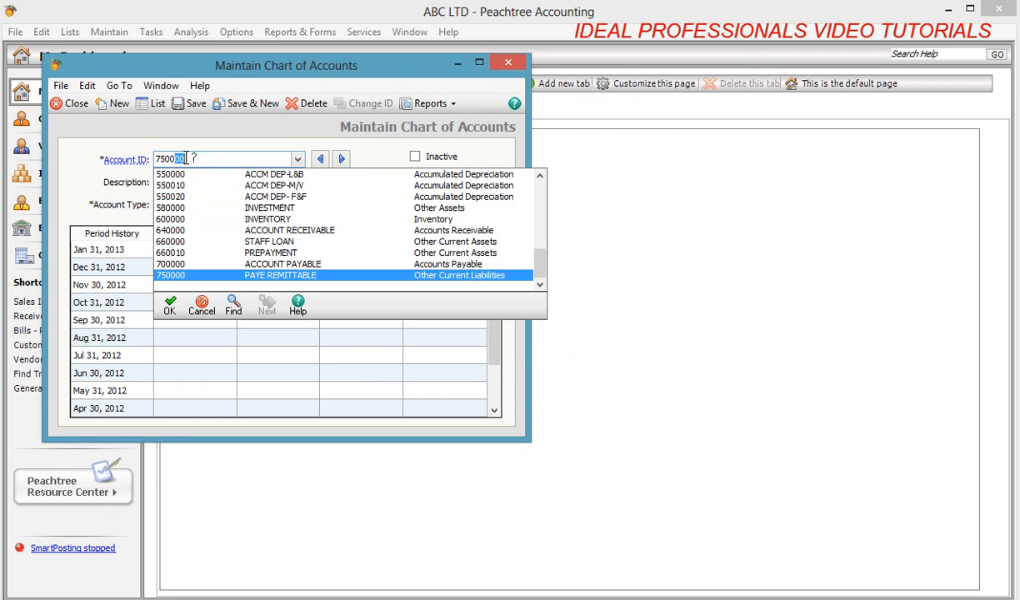
{"action": "type", "text": "10"}
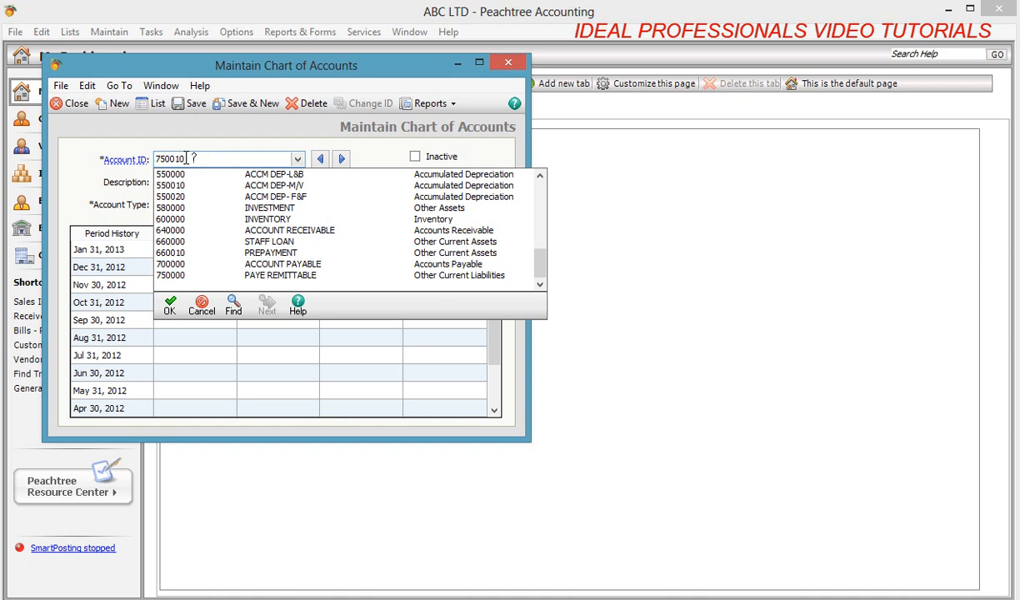
{"action": "key", "text": "Tab"}
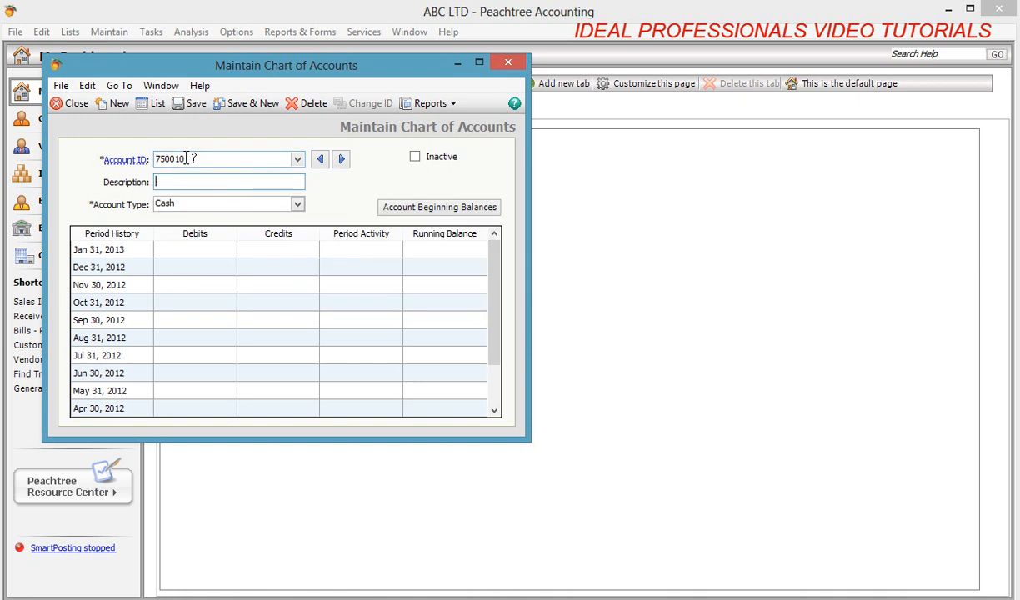
Enter the description ACCRUALS for account 750010, set its account type to Other Current Liabilities and save it.
{"action": "type", "text": "A"}
{"action": "type", "text": "RUALS"}
{"action": "left_click", "coordinate": [297, 205]}
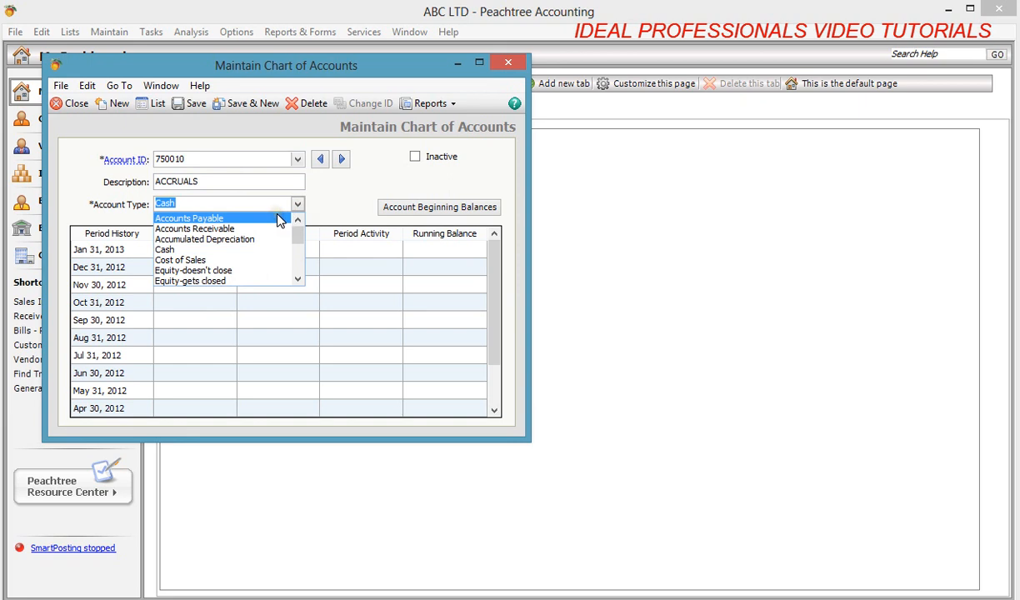
{"action": "scroll", "coordinate": [278, 216], "scroll_direction": "down", "scroll_amount": 1}
{"action": "key", "text": "o"}
{"action": "left_click_drag", "start_coordinate": [263, 234], "coordinate": [242, 261]}
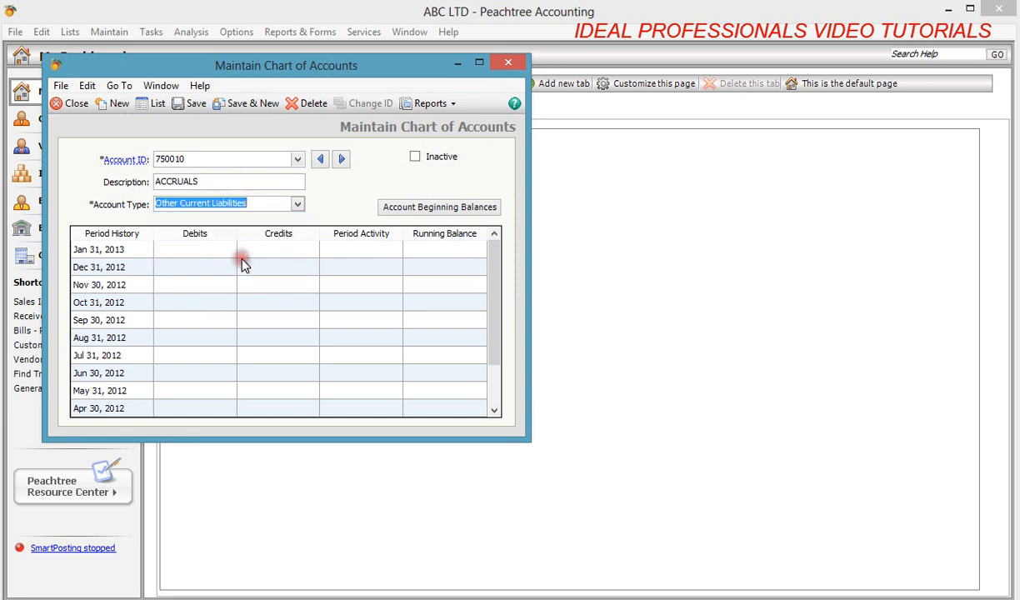
{"action": "left_click", "coordinate": [185, 108]}
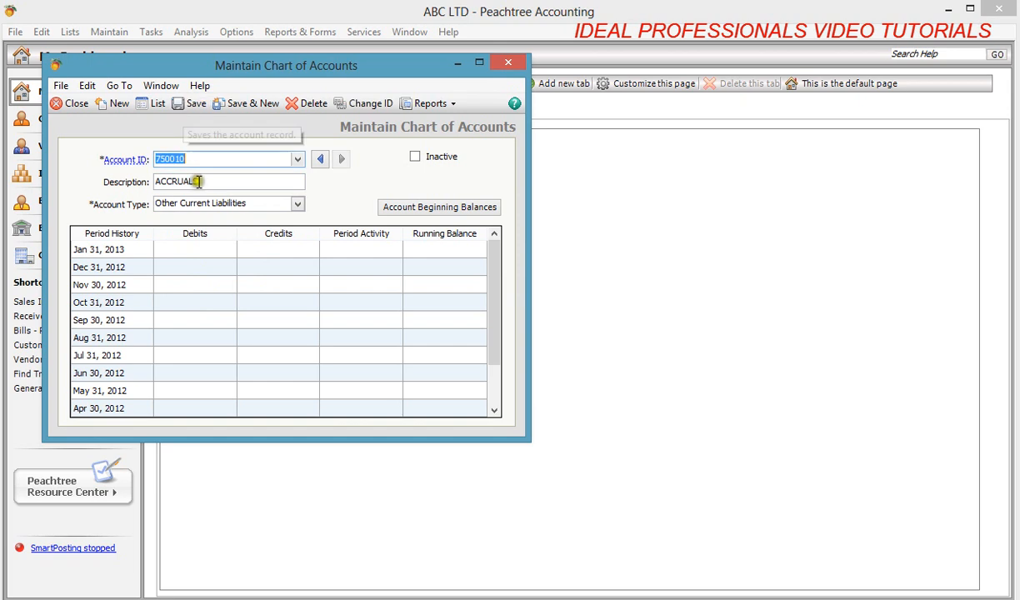
Create account 750020 with the description PENSION REMITTABLE, keeping the Other Current Liabilities type, and save it.
{"action": "left_click", "coordinate": [195, 161]}
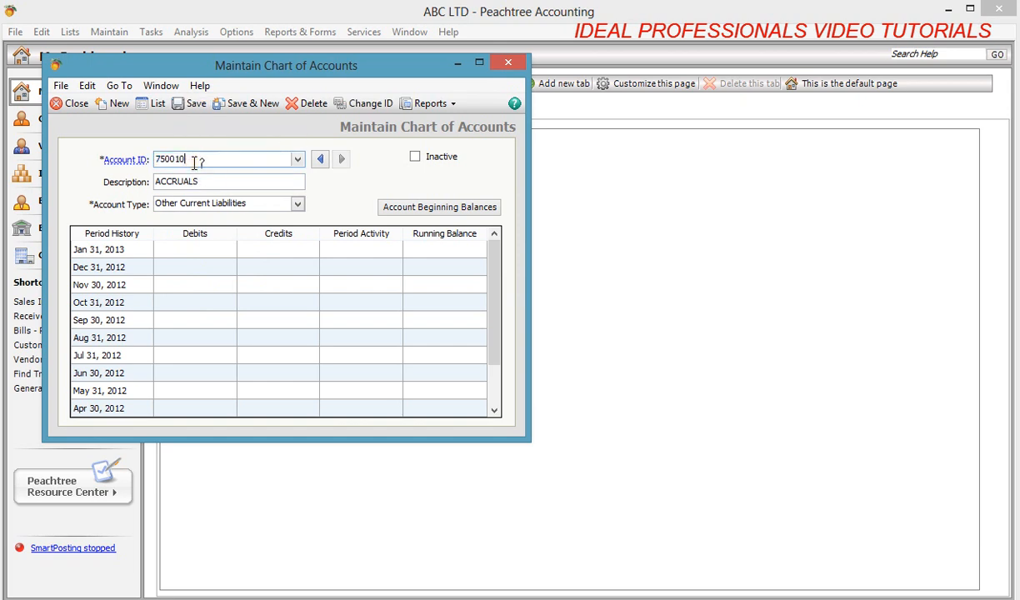
{"action": "key", "text": "BackSpace"}
{"action": "key", "text": "BackSpace"}
{"action": "type", "text": "20"}
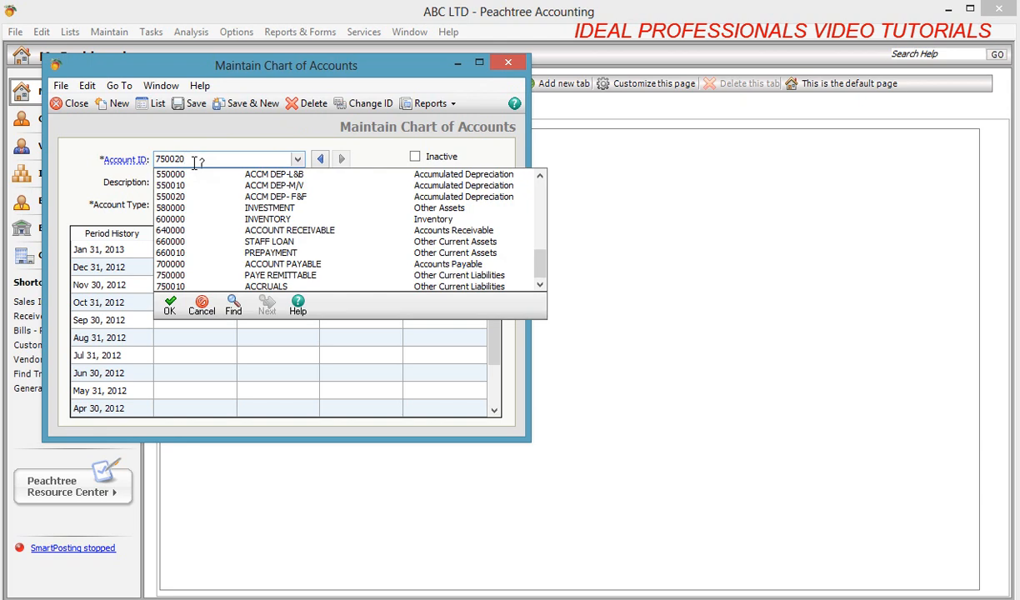
{"action": "key", "text": "Tab"}
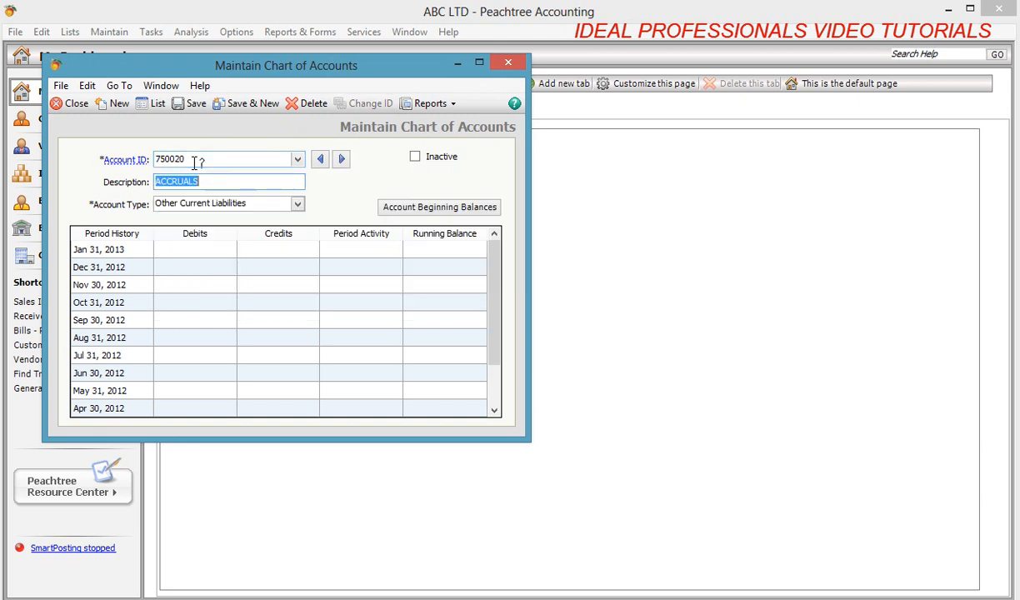
{"action": "type", "text": "P"}
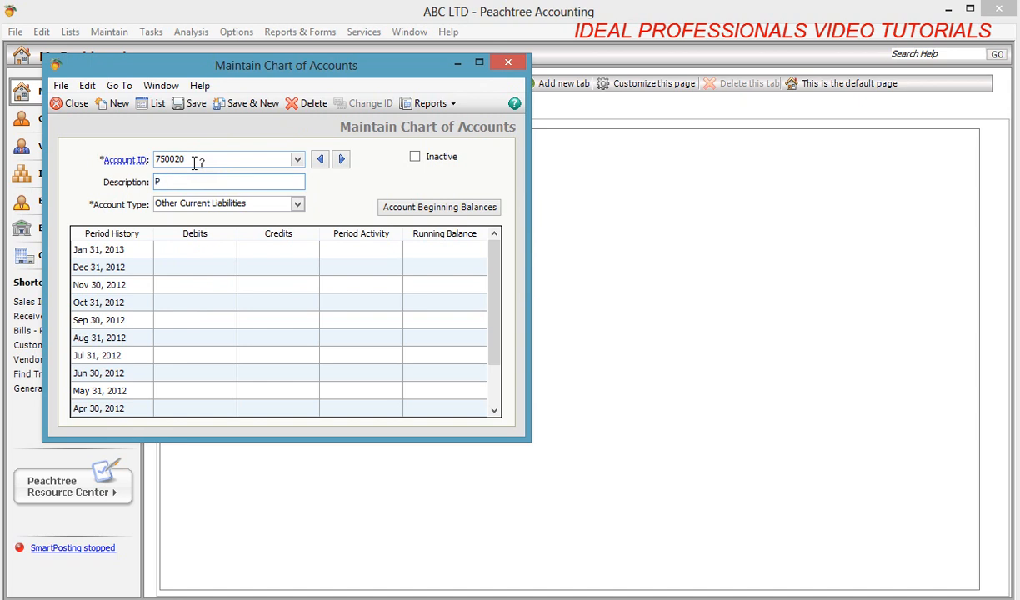
{"action": "type", "text": "ENSION REMITTABLE"}
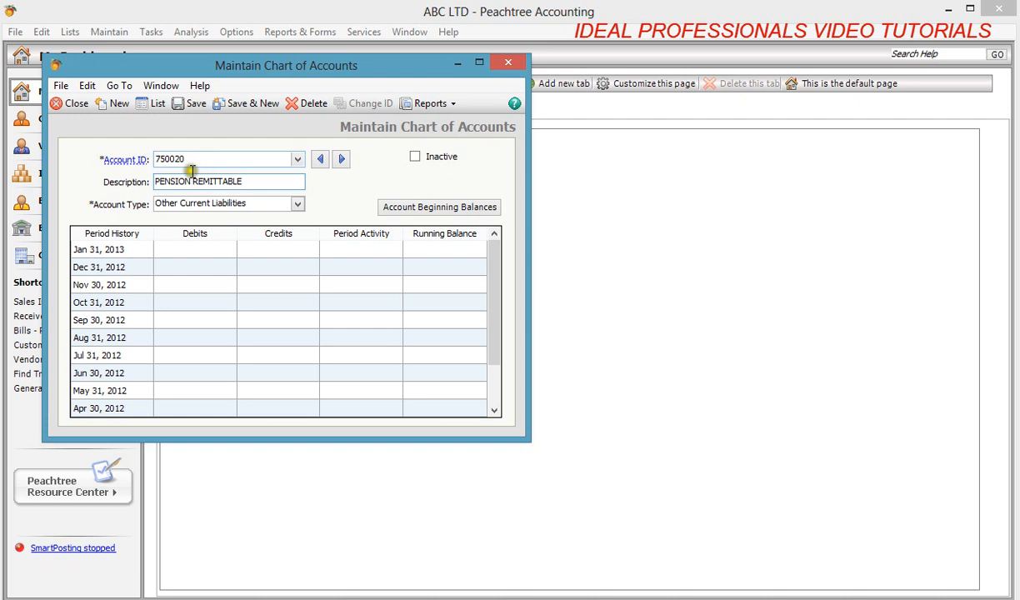
{"action": "left_click", "coordinate": [192, 104]}
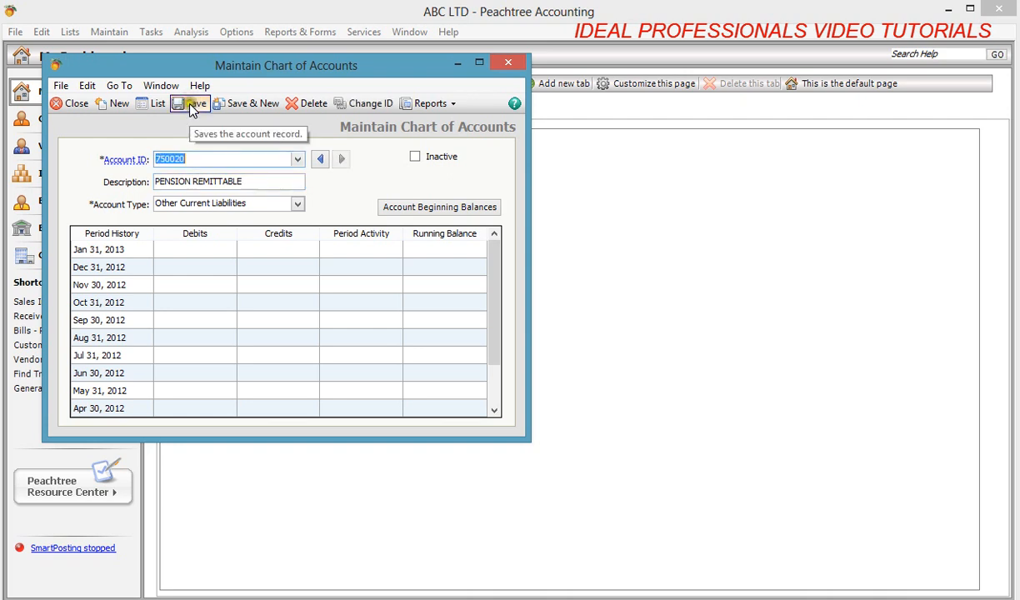
Create account 750030 with the description VAT PAYABLE, keeping the Other Current Liabilities type, and save it.
{"action": "left_click", "coordinate": [189, 158]}
{"action": "key", "text": "BackSpace"}
{"action": "key", "text": "BackSpace"}
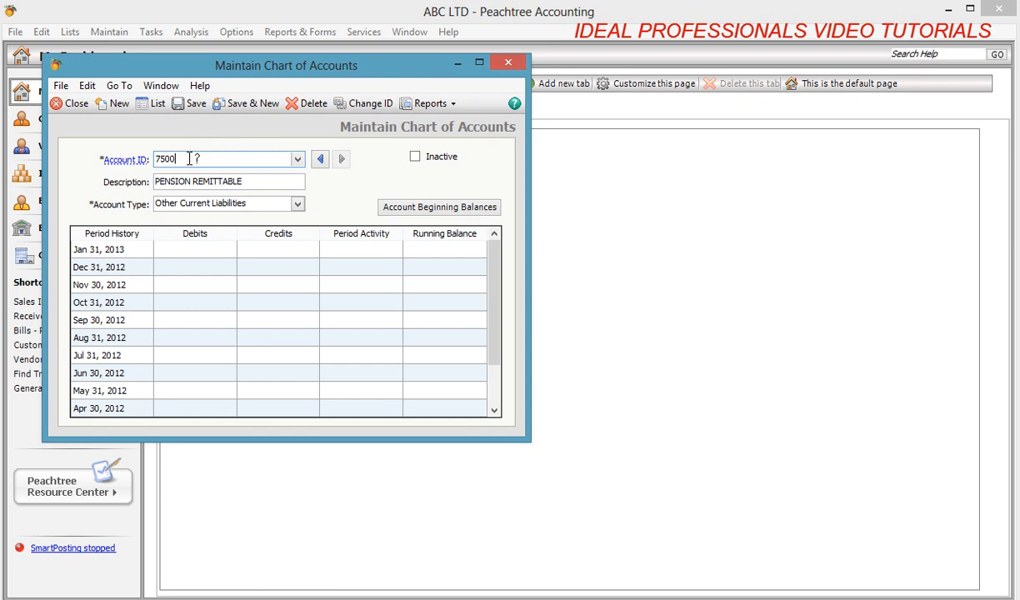
{"action": "type", "text": "30"}
{"action": "key", "text": "Tab"}
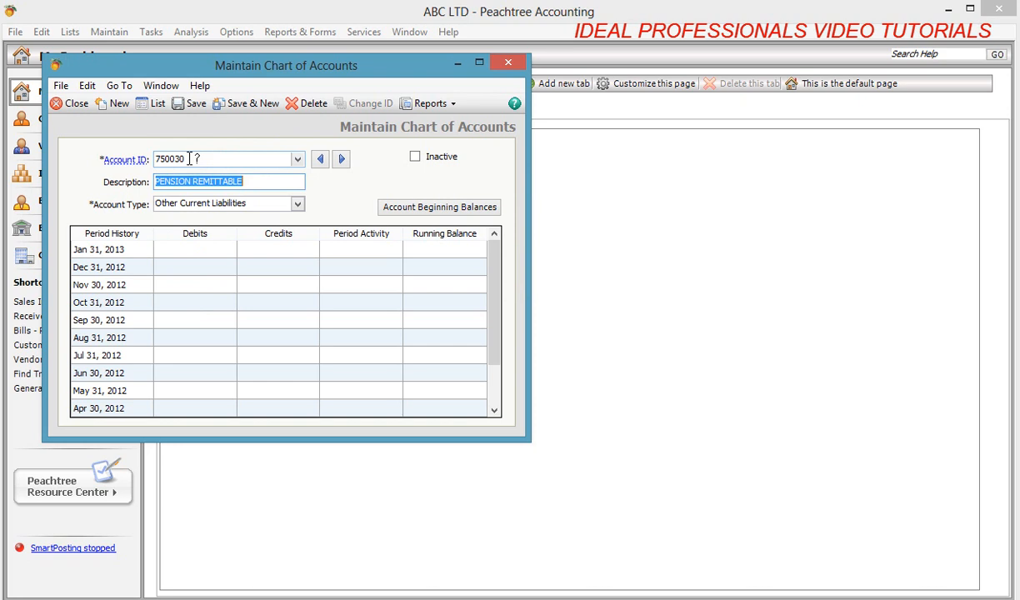
{"action": "type", "text": "VAT "}
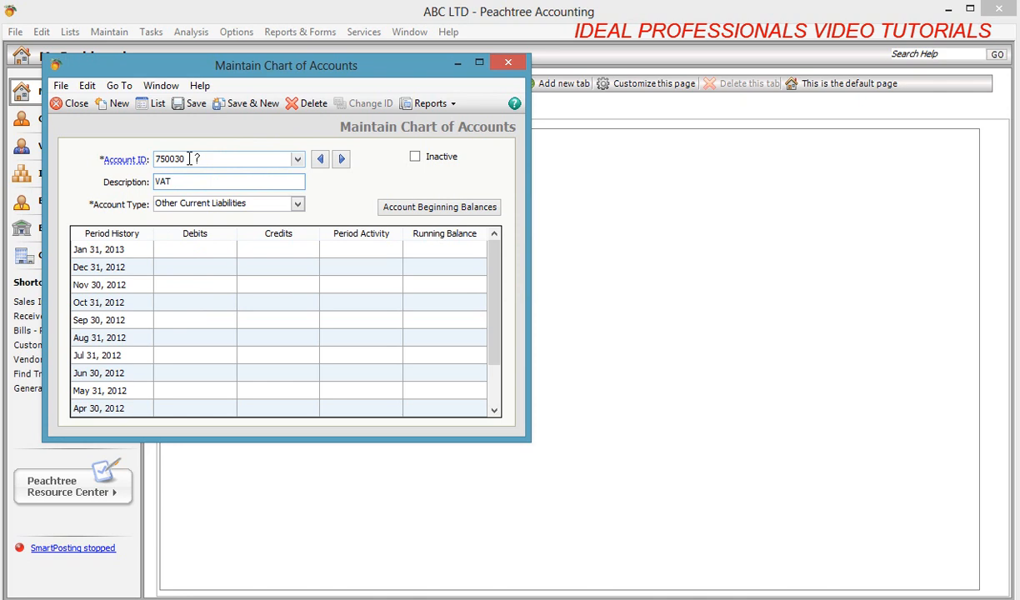
{"action": "type", "text": "PAYABLE"}
{"action": "left_click", "coordinate": [191, 105]}
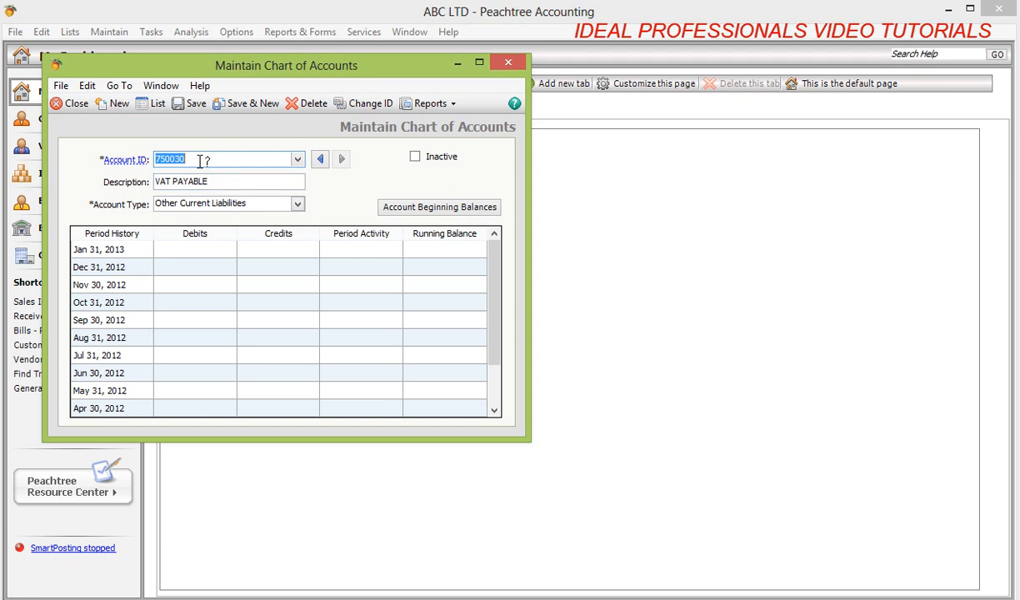
Enter account ID 800000 for a new account and give it the description DEBENTURE.
{"action": "key", "text": "BackSpace"}
{"action": "type", "text": "8"}
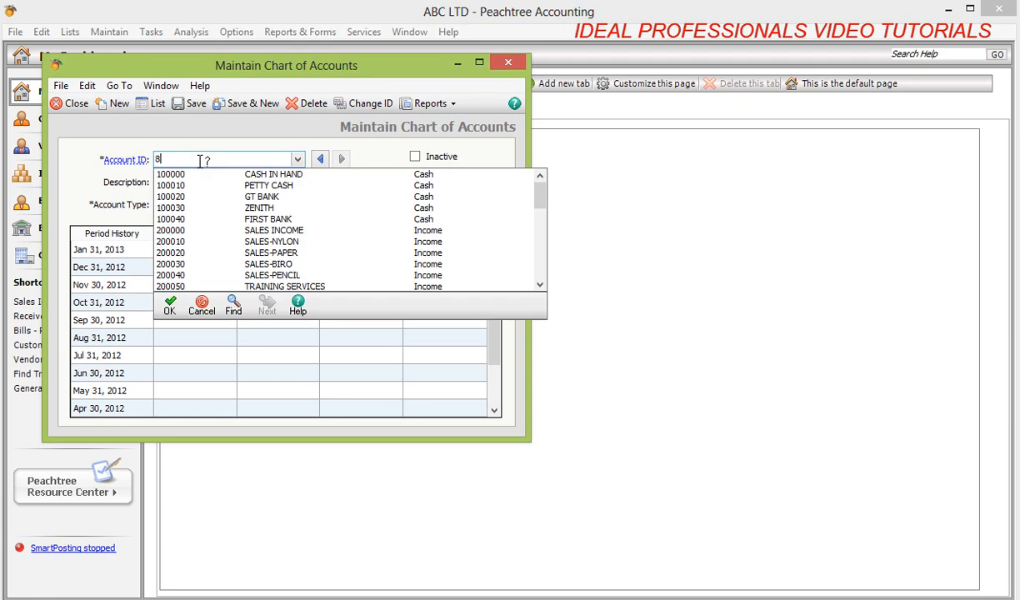
{"action": "type", "text": "00000"}
{"action": "key", "text": "Tab"}
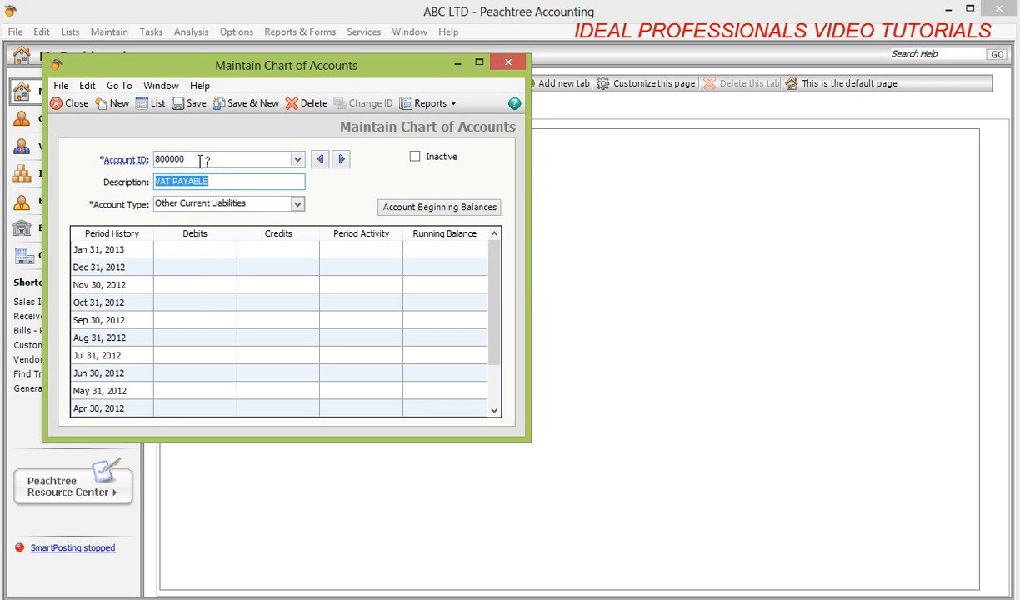
{"action": "type", "text": "DEBENTUE"}
{"action": "key", "text": "BackSpace"}
{"action": "type", "text": "RE"}
Set the account type of the DEBENTURE account to Long Term Liabilities and save the record.
{"action": "left_click", "coordinate": [297, 204]}
{"action": "key", "text": "Up"}
{"action": "key", "text": "Up"}
{"action": "key", "text": "Up"}
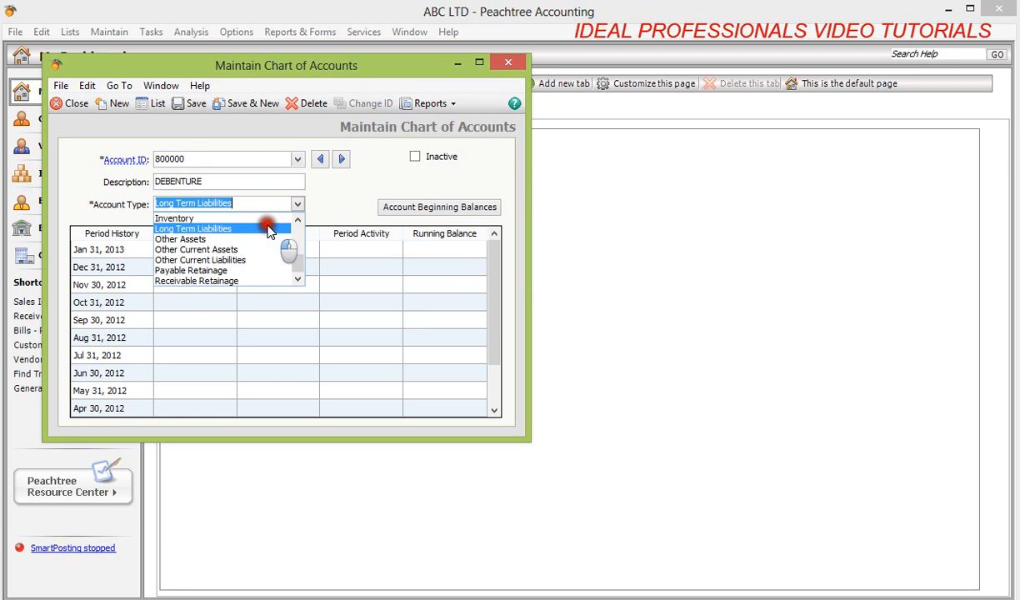
{"action": "left_click", "coordinate": [267, 228]}
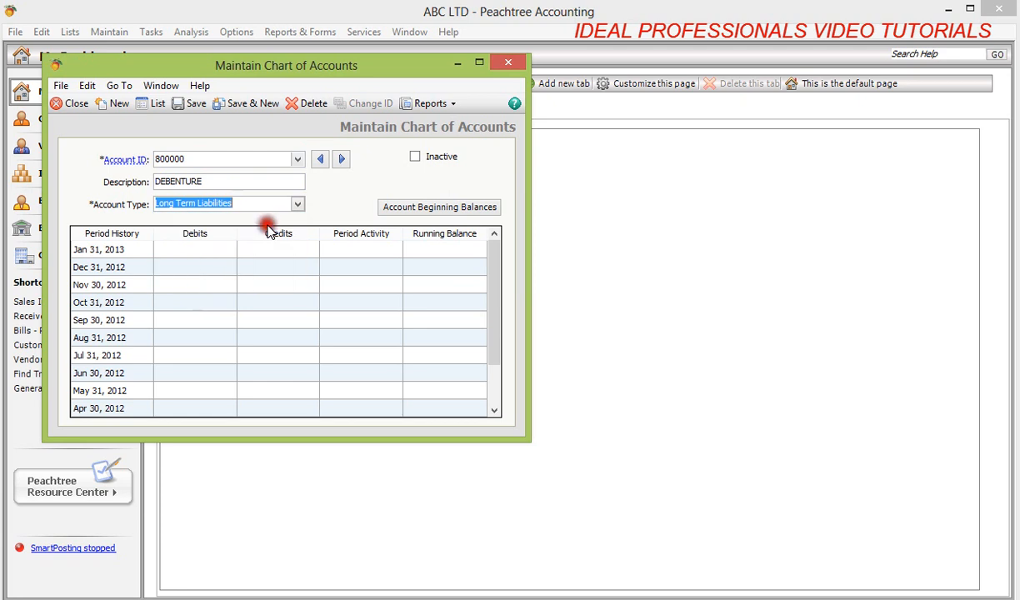
{"action": "left_click", "coordinate": [192, 107]}
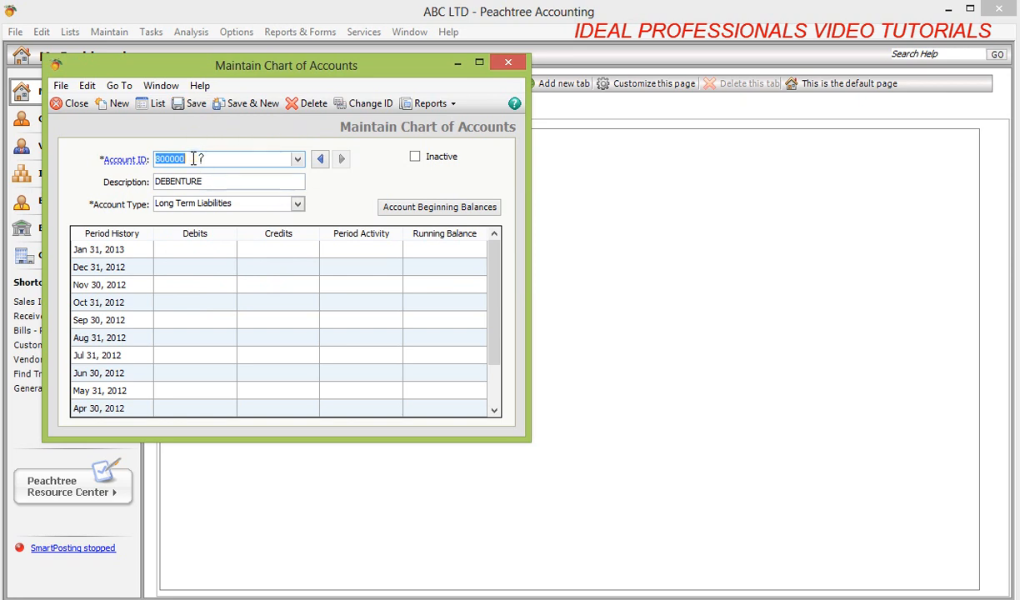
Switch to the Word coding document to check the equity codes, then enter account ID 901000 for a new account in Peachtree.
{"action": "mouse_move", "coordinate": [281, 599]}
{"action": "left_click", "coordinate": [305, 552]}
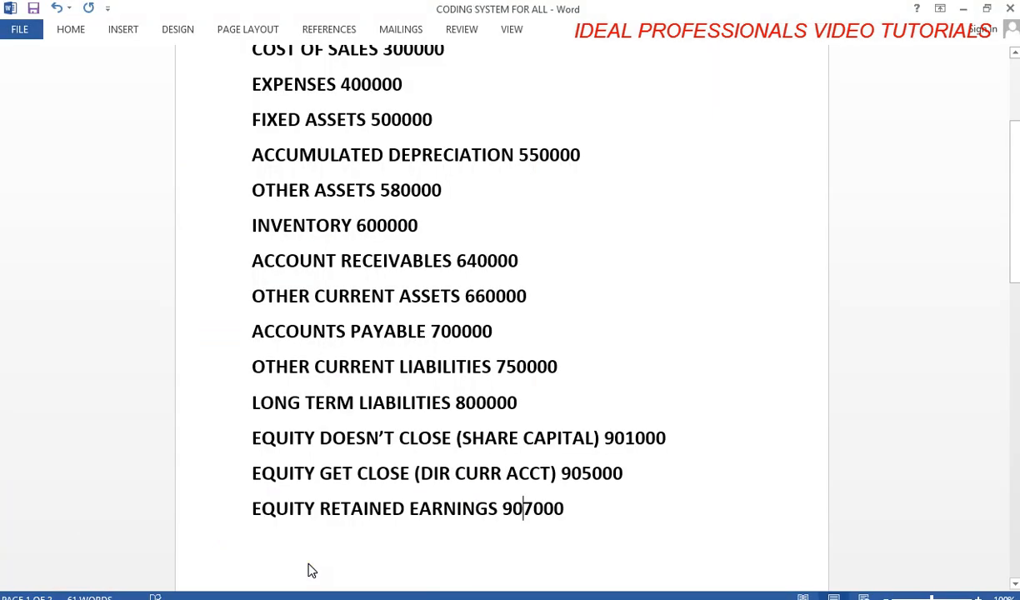
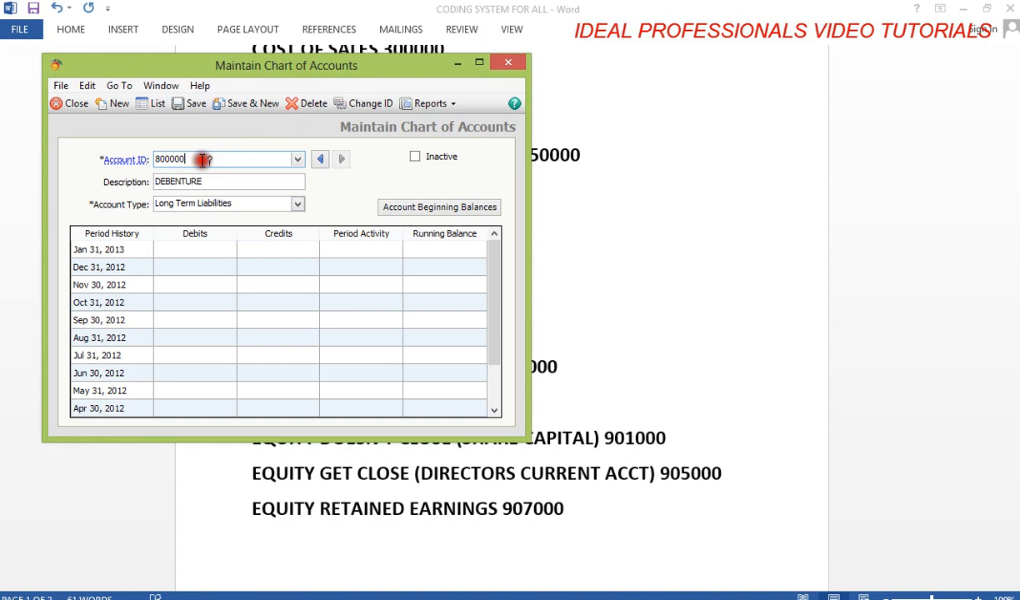
{"action": "key", "text": "BackSpace"}
{"action": "key", "text": "BackSpace"}
{"action": "key", "text": "BackSpace"}
{"action": "key", "text": "BackSpace"}
{"action": "key", "text": "BackSpace"}
{"action": "key", "text": "BackSpace"}
{"action": "type", "text": "90"}
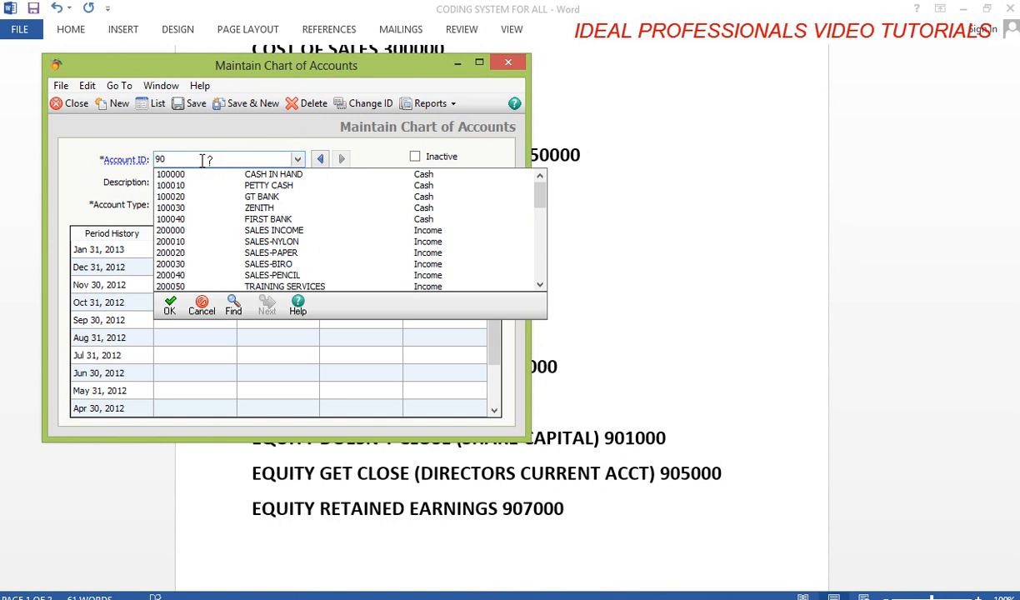
{"action": "type", "text": "1000"}
{"action": "key", "text": "Tab"}
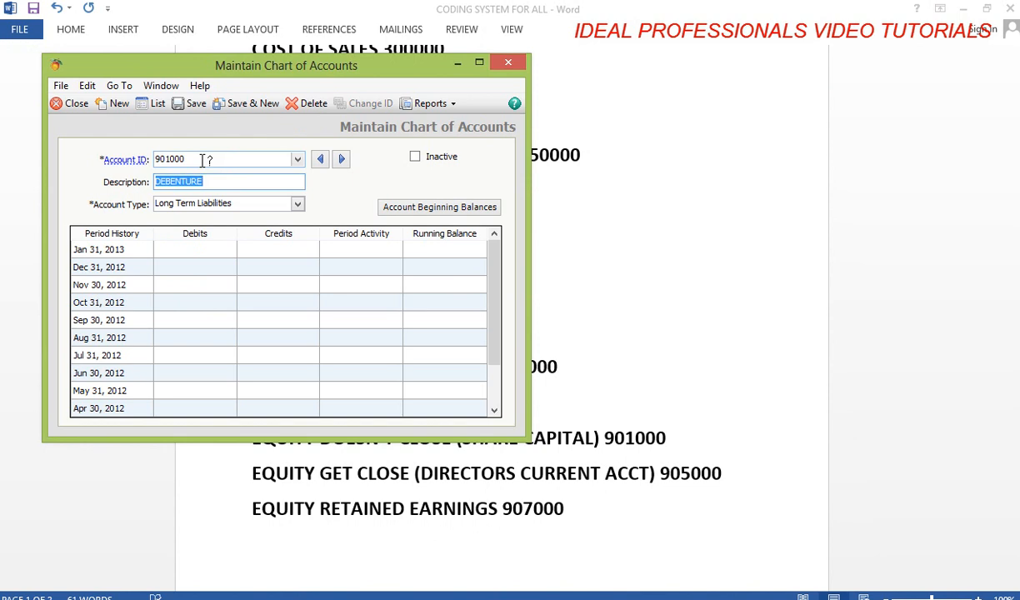
Enter the description PAID UP CAPITAL for account 901000, set its account type to Equity-doesn't close and save it.
{"action": "type", "text": "PAID UP CAPITAL"}
{"action": "left_click", "coordinate": [297, 205]}
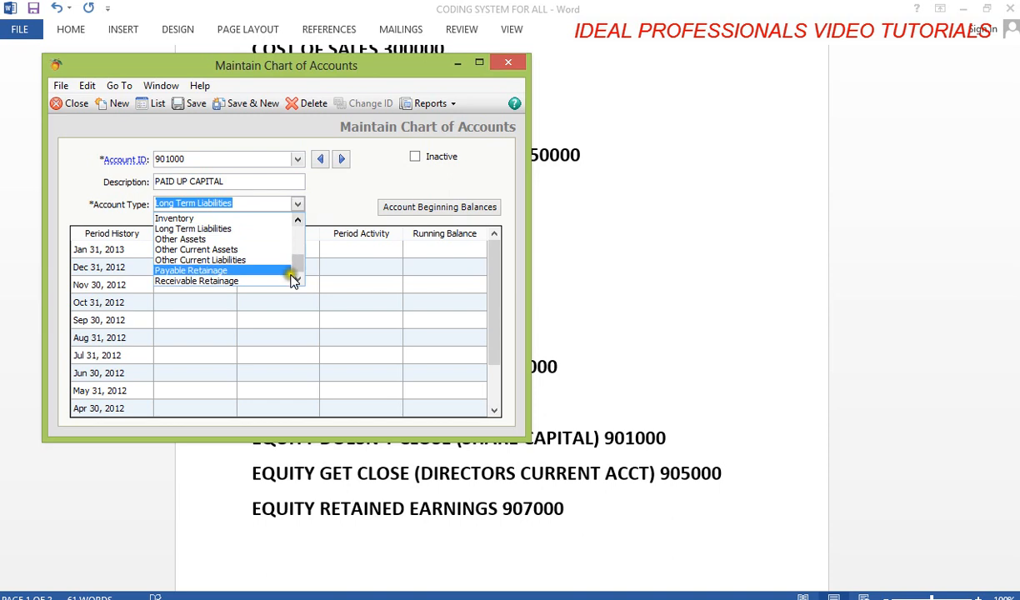
{"action": "key", "text": "e"}
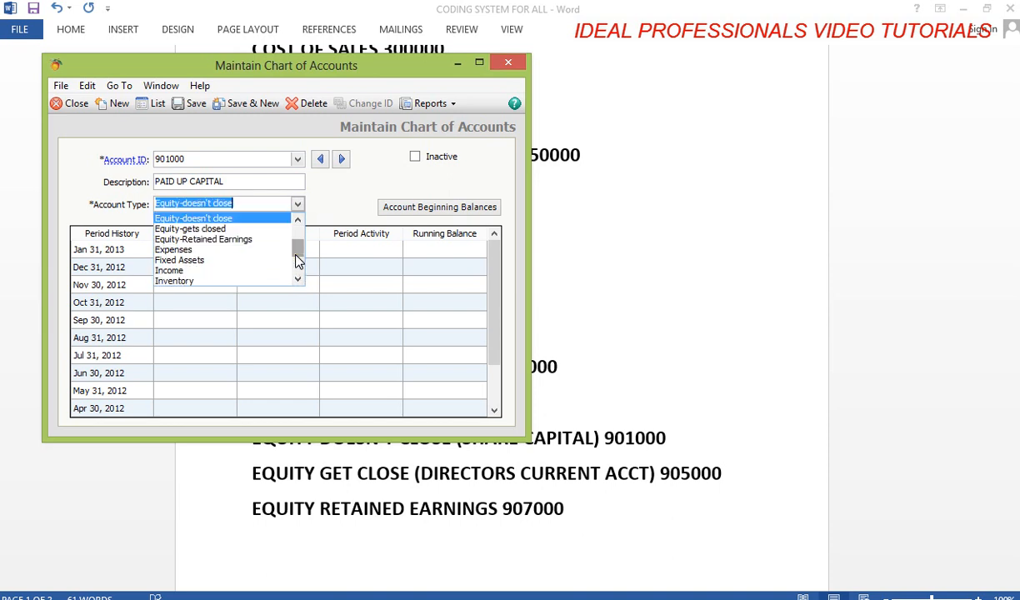
{"action": "left_click", "coordinate": [260, 220]}
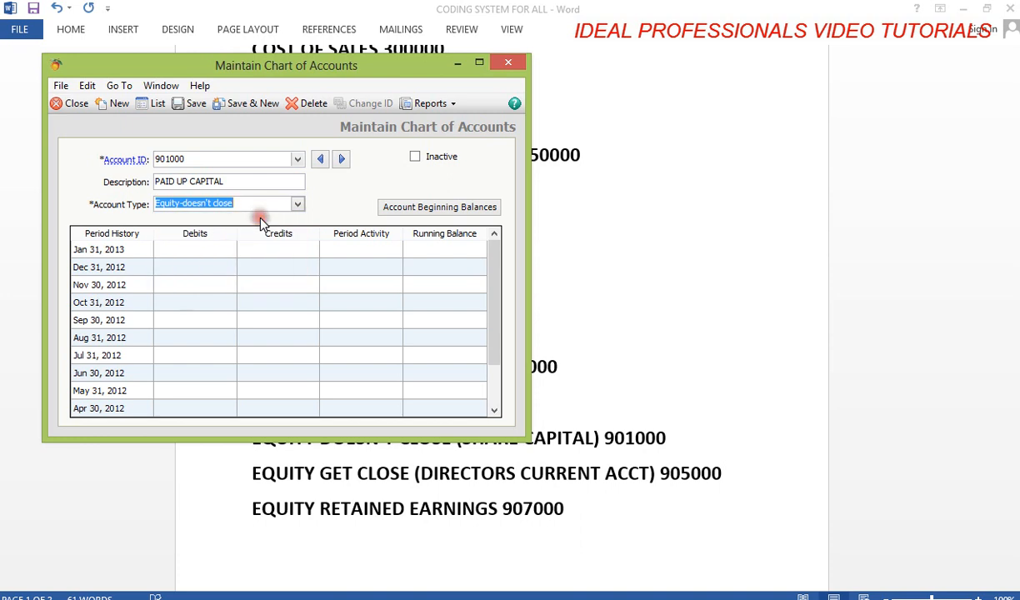
{"action": "left_click", "coordinate": [196, 105]}
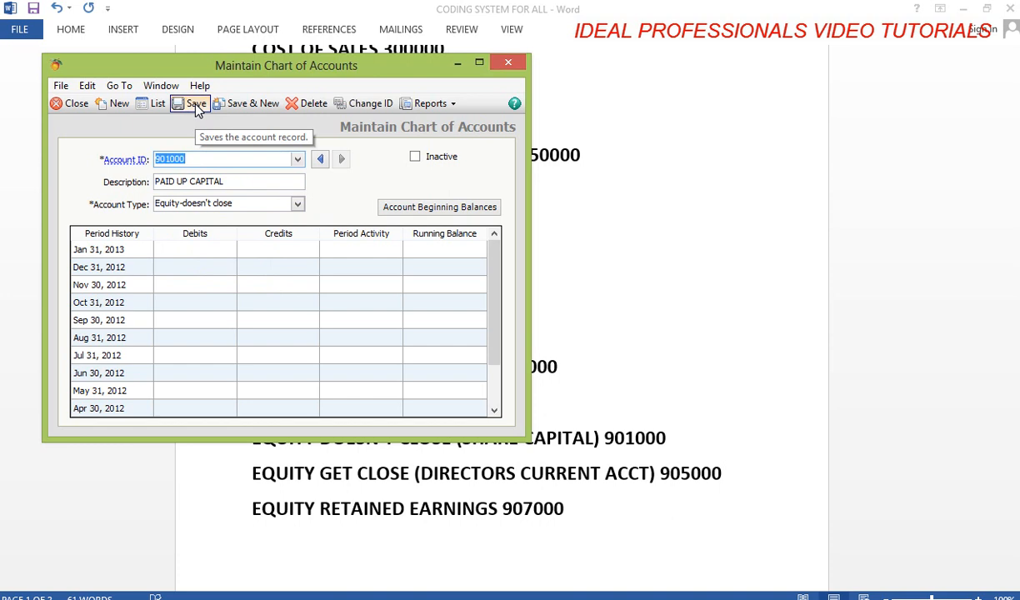
Change the account ID to 905000 to start a new account based on the paid-up capital record.
{"action": "left_click", "coordinate": [201, 157]}
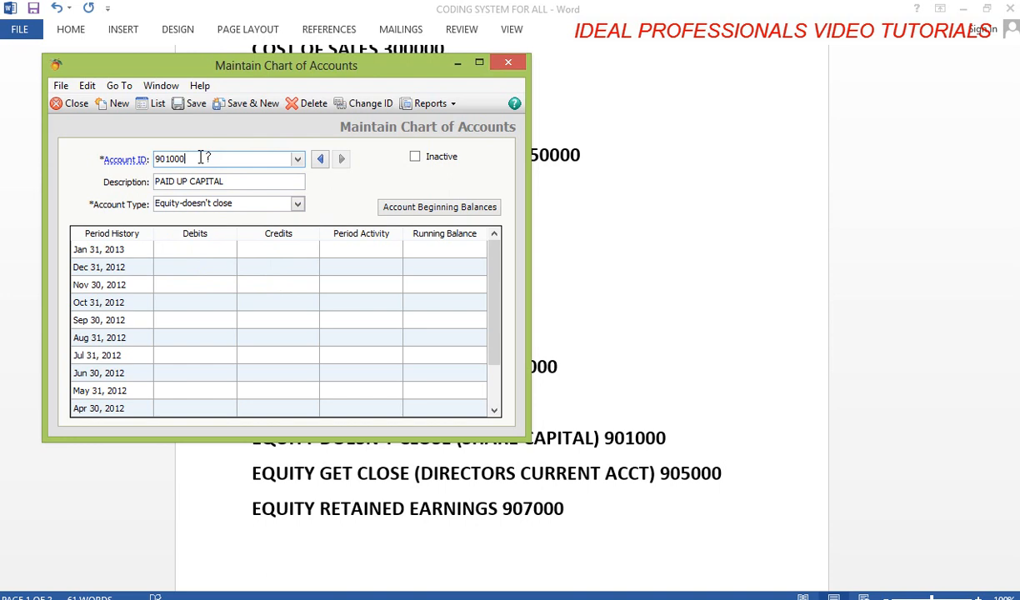
{"action": "left_click", "coordinate": [173, 158]}
{"action": "left_click", "coordinate": [173, 159]}
{"action": "left_click", "coordinate": [169, 159]}
{"action": "key", "text": "BackSpace"}
{"action": "type", "text": "5"}
{"action": "left_click", "coordinate": [183, 158]}
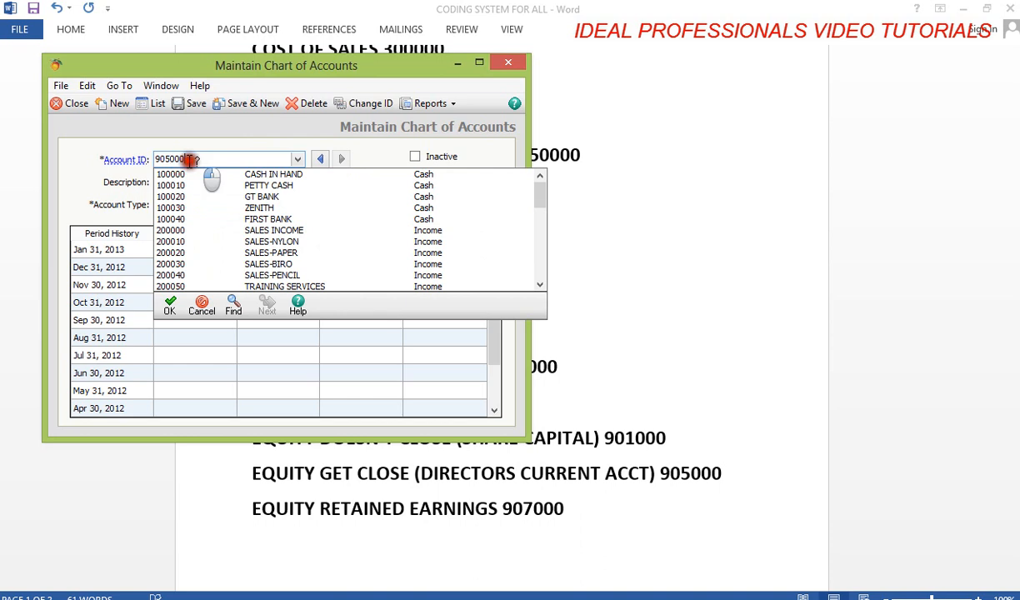
{"action": "key", "text": "Tab"}
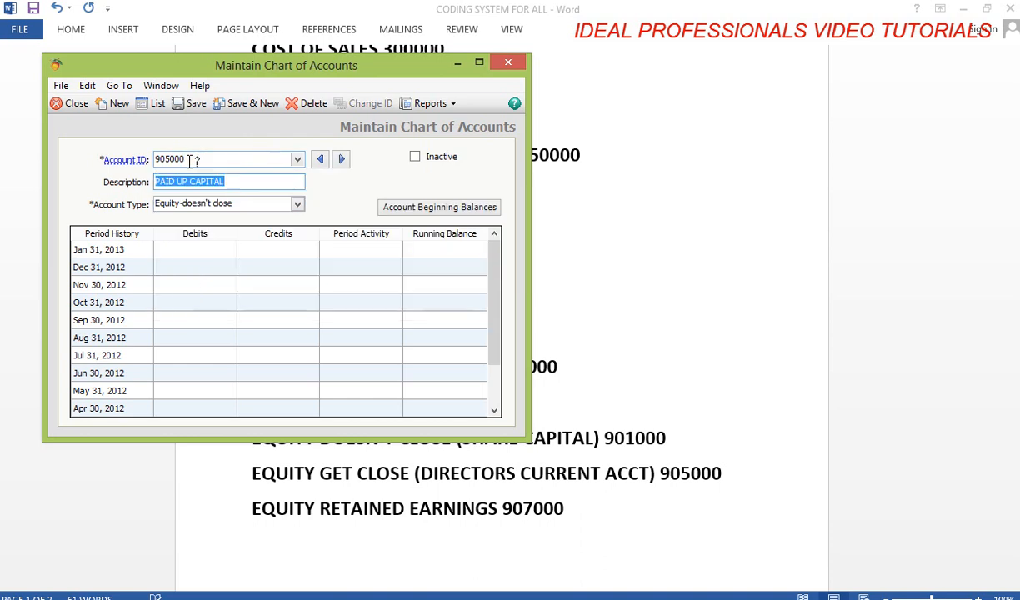
Enter the description DIRECTOR'S CURRENT ACCT for account 905000, set its account type to Equity-gets closed and save it.
{"action": "type", "text": "DIRE"}
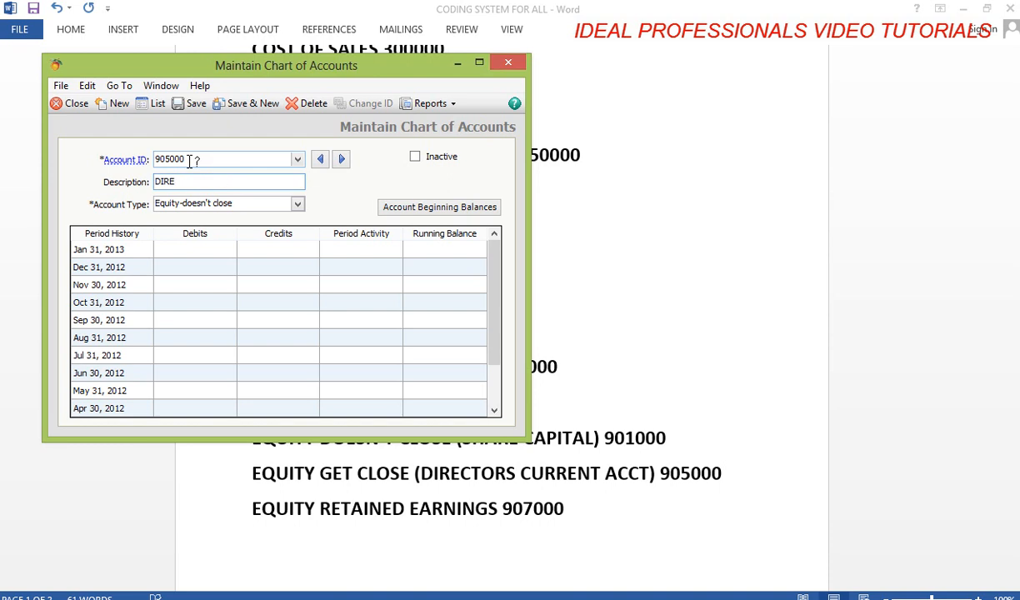
{"action": "type", "text": "CTOR'S CURRENT ACCT"}
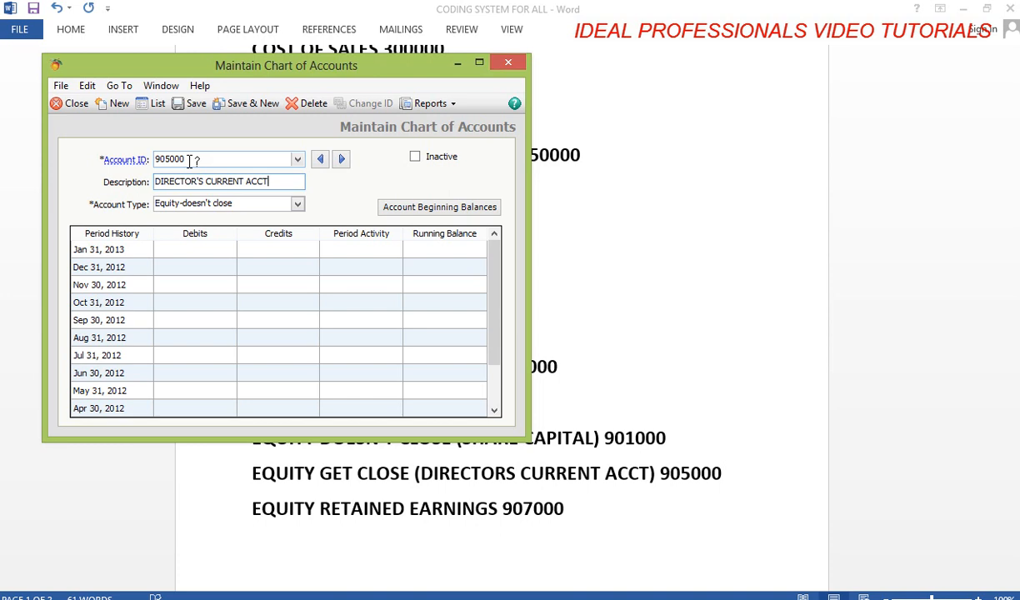
{"action": "left_click", "coordinate": [296, 205]}
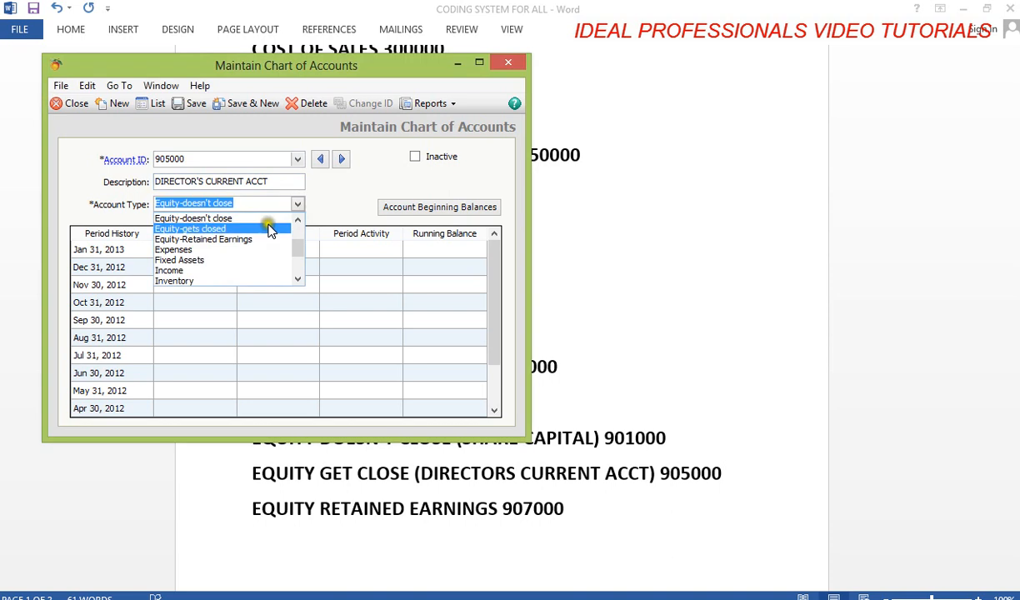
{"action": "left_click", "coordinate": [240, 229]}
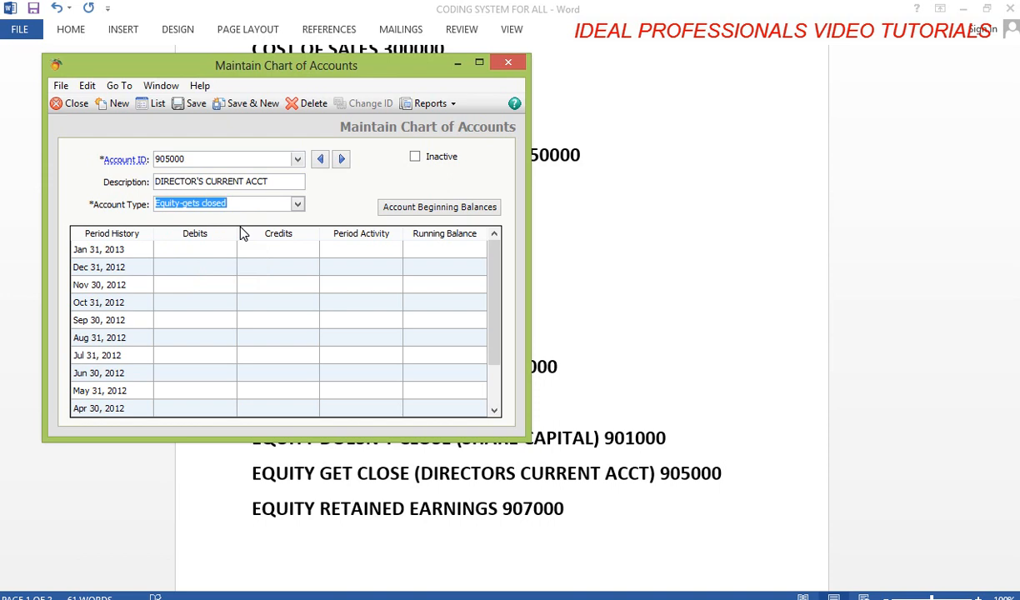
{"action": "left_click", "coordinate": [189, 105]}
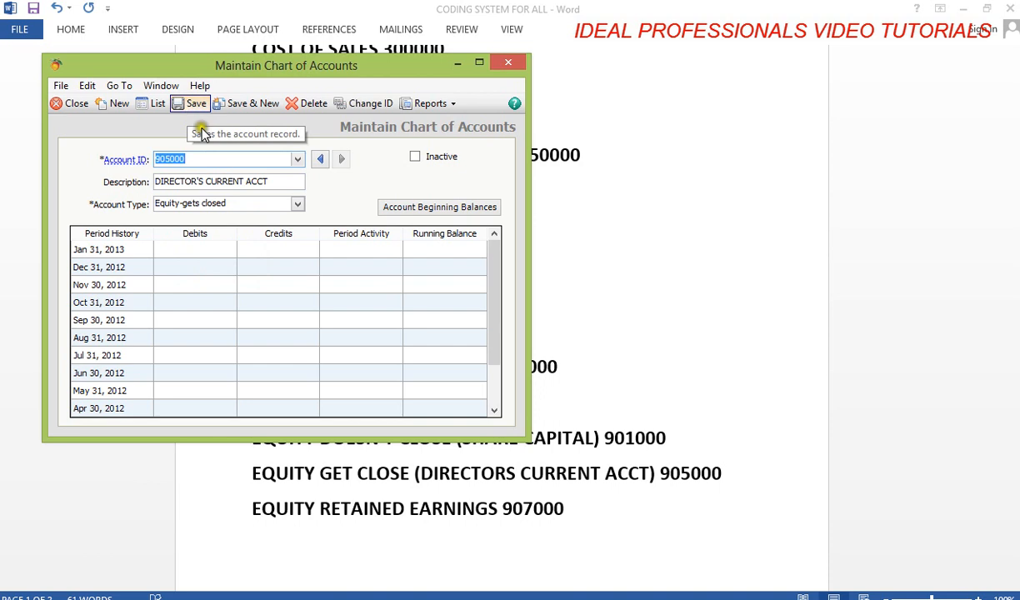
Change the account ID to 907000 to start a new account based on the director's current account record.
{"action": "left_click", "coordinate": [171, 160]}
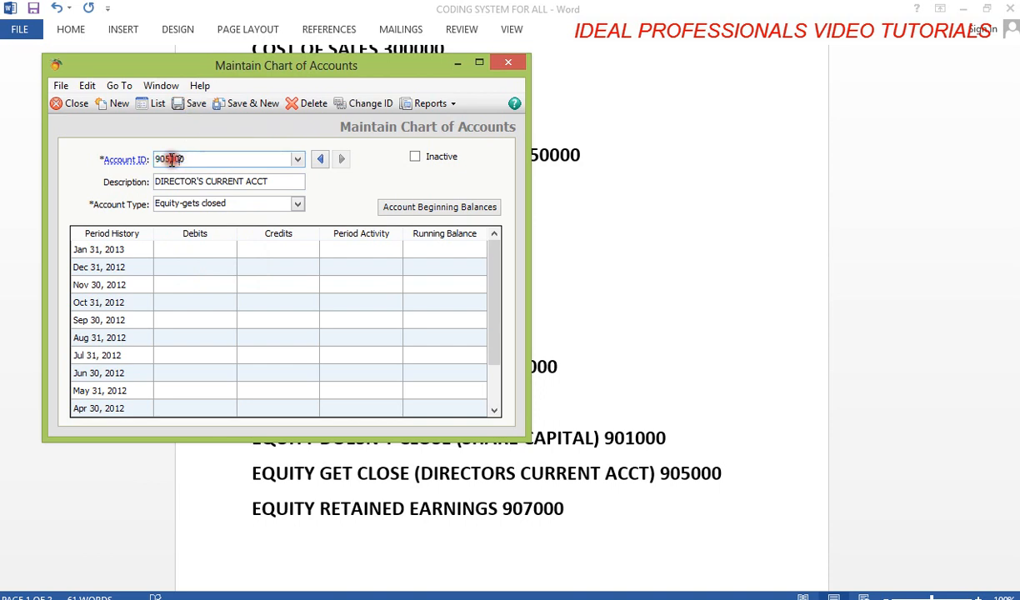
{"action": "key", "text": "BackSpace"}
{"action": "type", "text": "7"}
{"action": "key", "text": "Tab"}
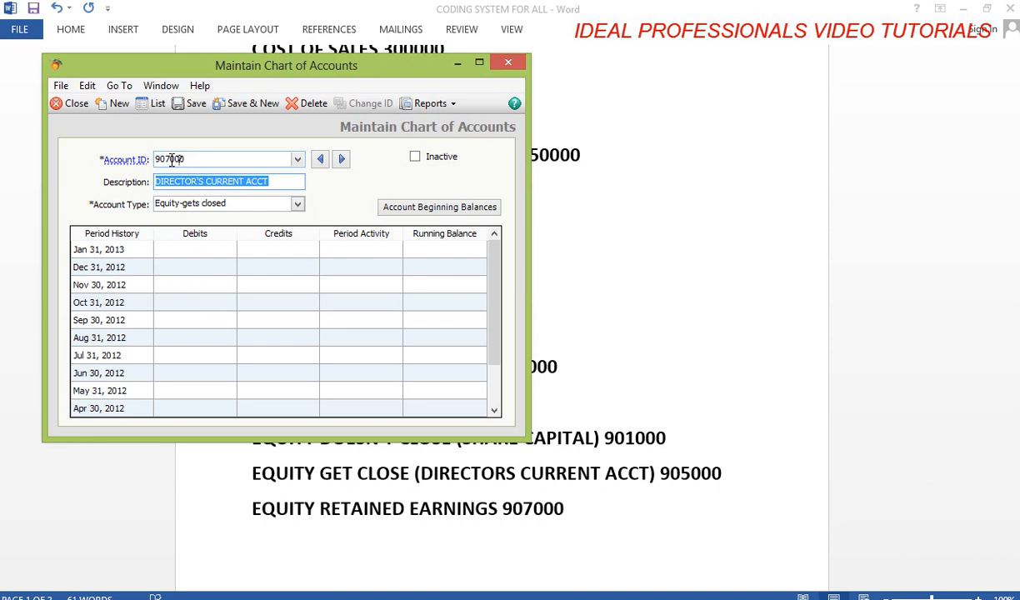
Enter the description REVENUE RESERVE for account 907000, set its account type to Equity-Retained Earnings and save it.
{"action": "type", "text": "REVE"}
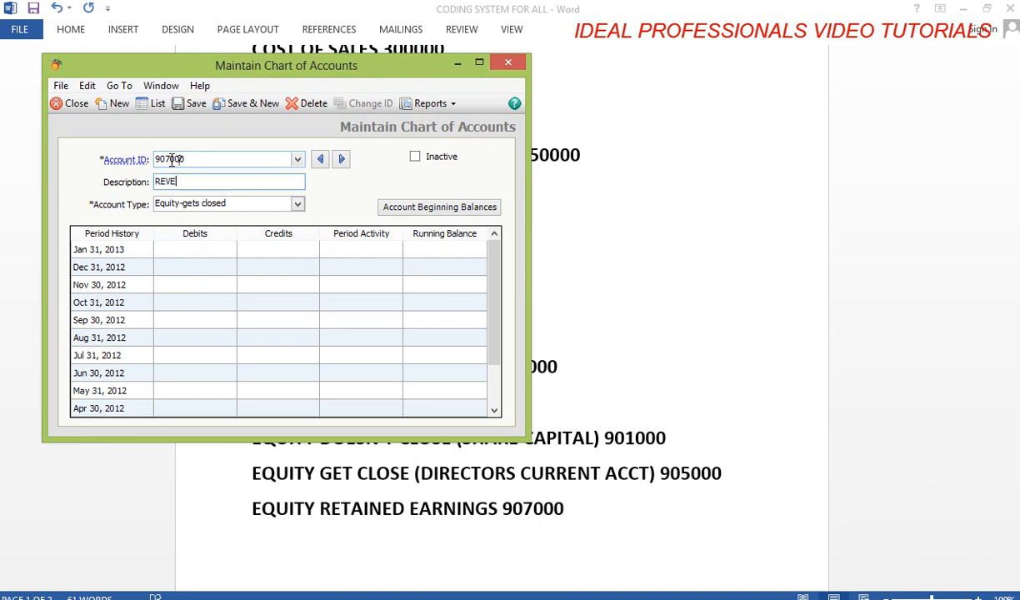
{"action": "type", "text": "NUE RESERVE"}
{"action": "left_click", "coordinate": [298, 204]}
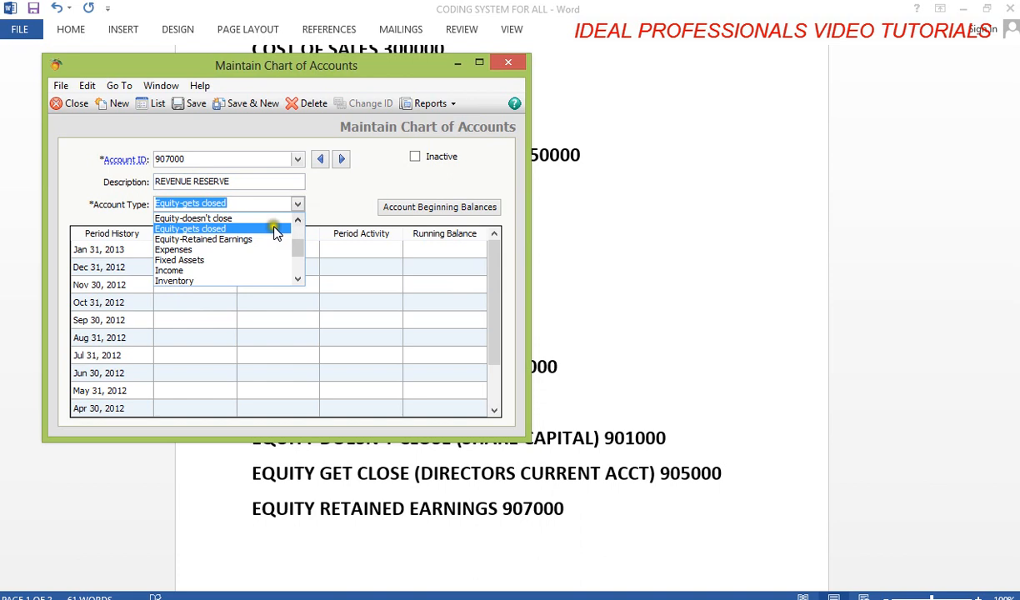
{"action": "left_click", "coordinate": [241, 240]}
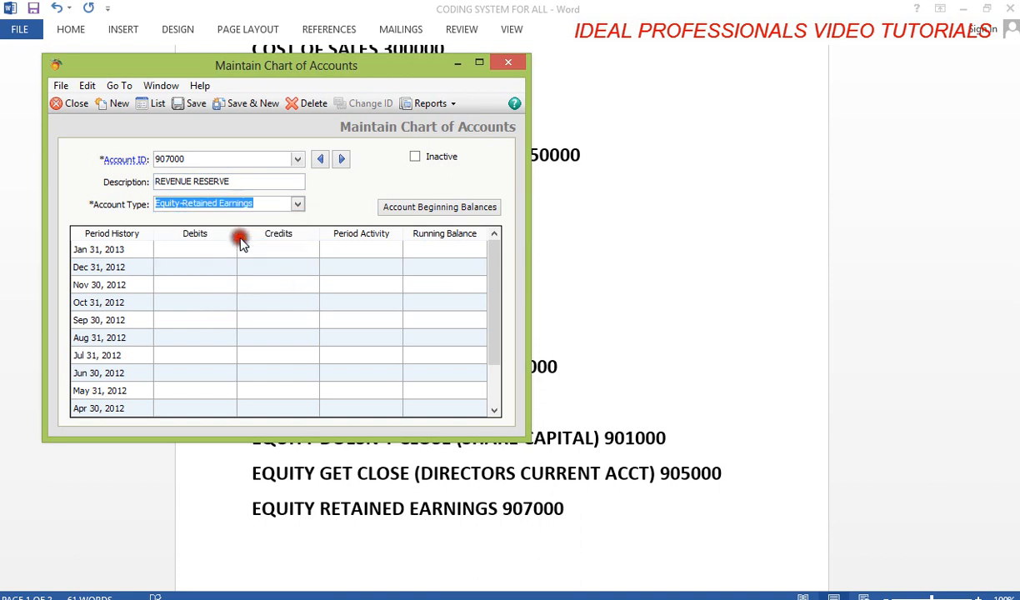
{"action": "left_click", "coordinate": [193, 103]}
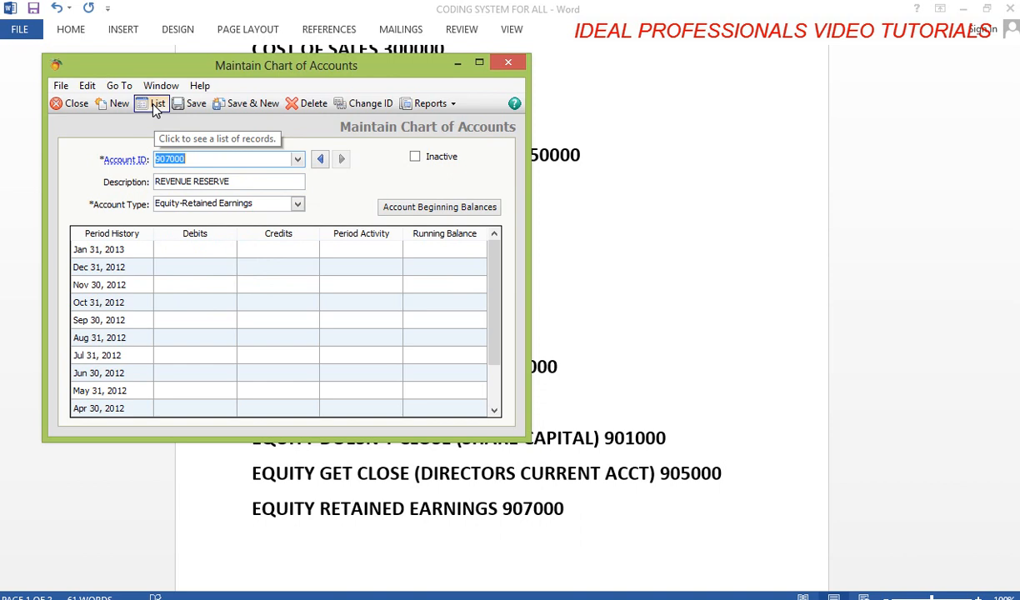
Open the account list in a maximized window and look through it from the first account to the last.
{"action": "left_click", "coordinate": [155, 108]}
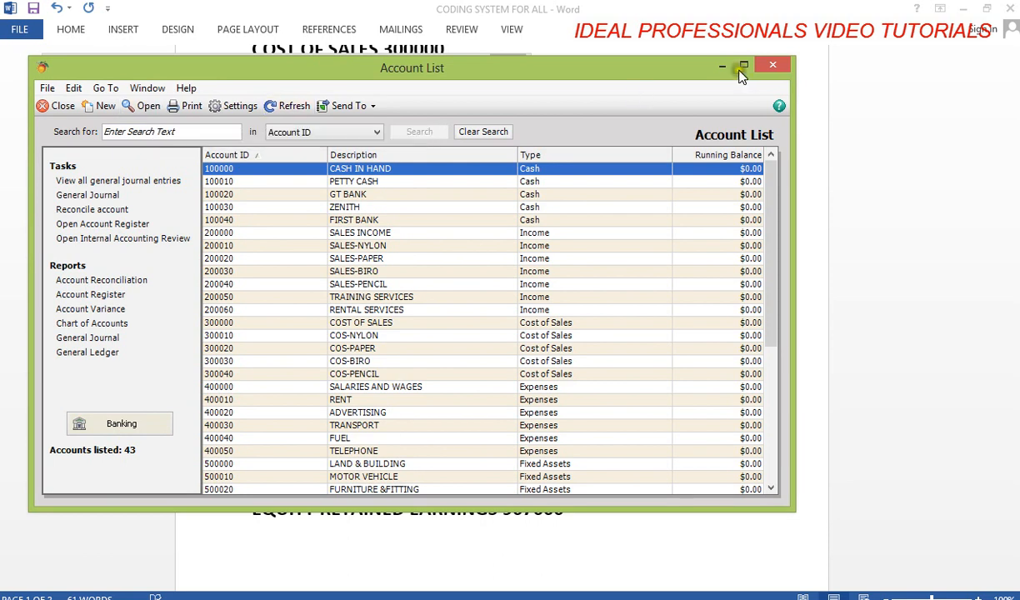
{"action": "left_click", "coordinate": [743, 66]}
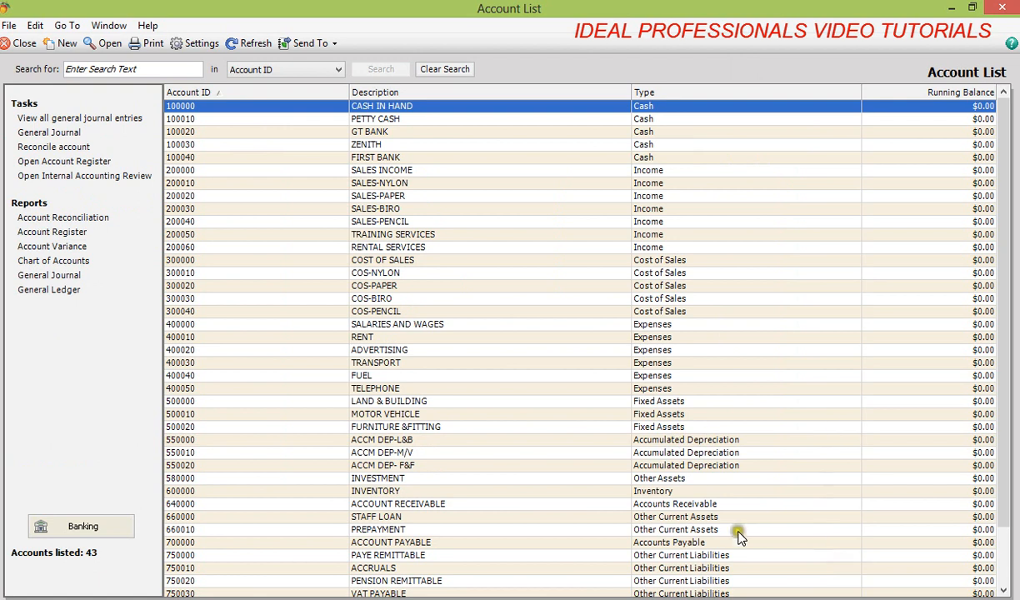
{"action": "left_click", "coordinate": [1002, 590]}
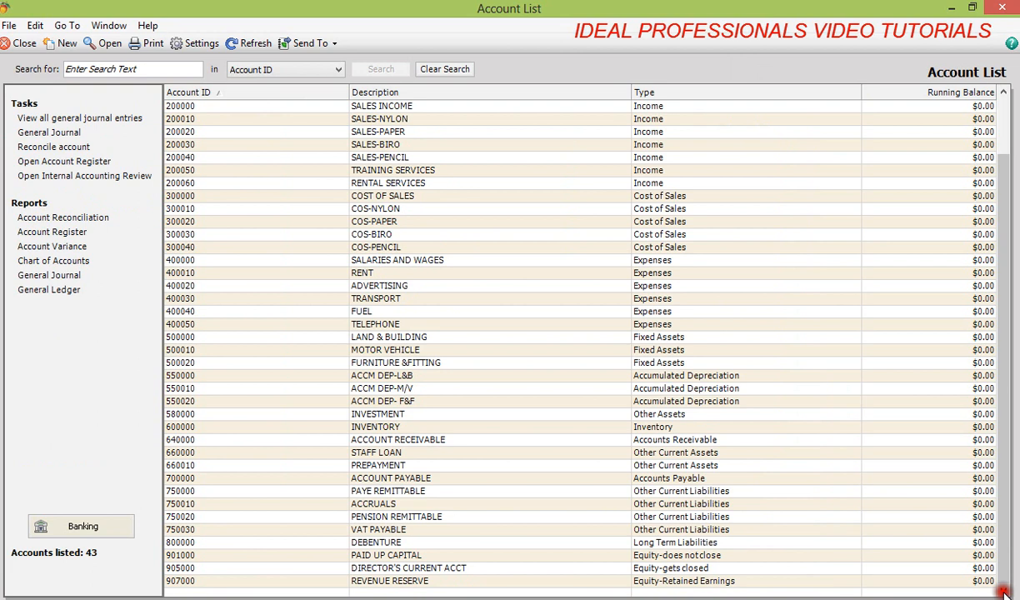
{"action": "left_click", "coordinate": [1003, 93]}
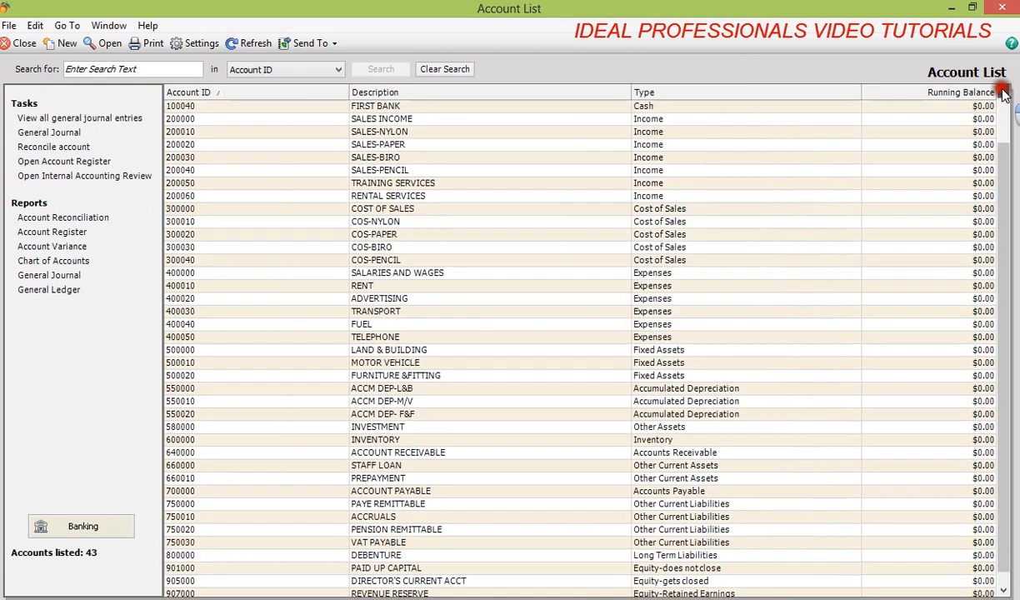
{"action": "left_click", "coordinate": [1003, 93]}
{"action": "left_click", "coordinate": [1003, 94]}
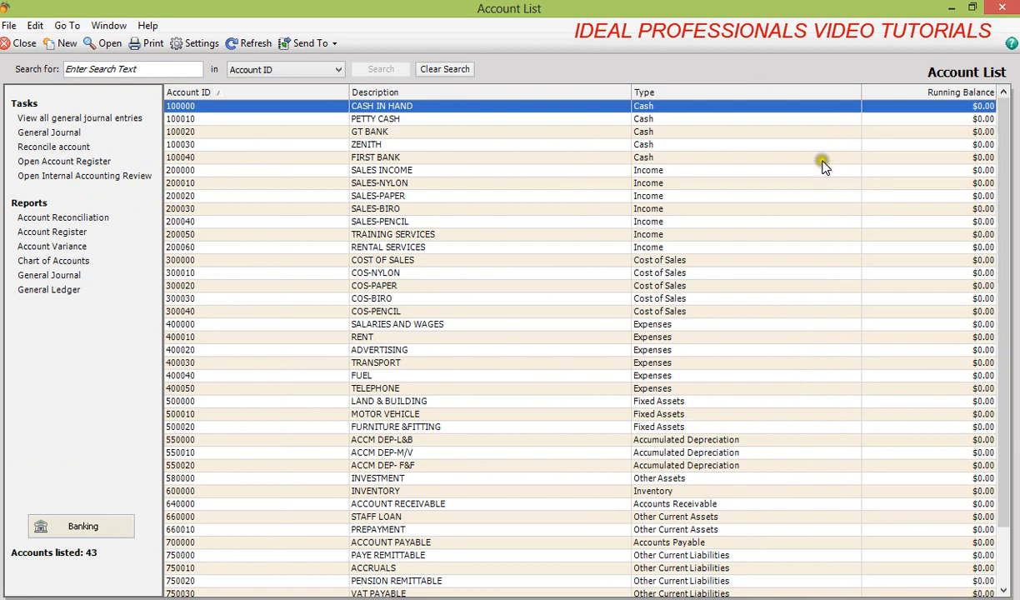
Review the account types in the list from cost of sales and expenses through fixed assets and inventory to accounts receivable.
{"action": "left_click", "coordinate": [718, 293]}
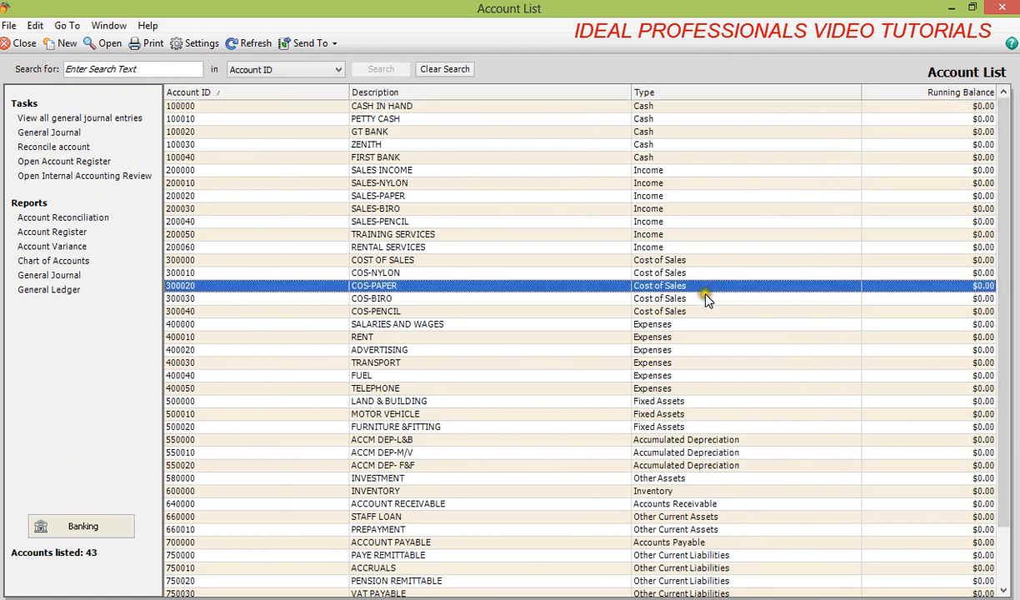
{"action": "left_click", "coordinate": [684, 350]}
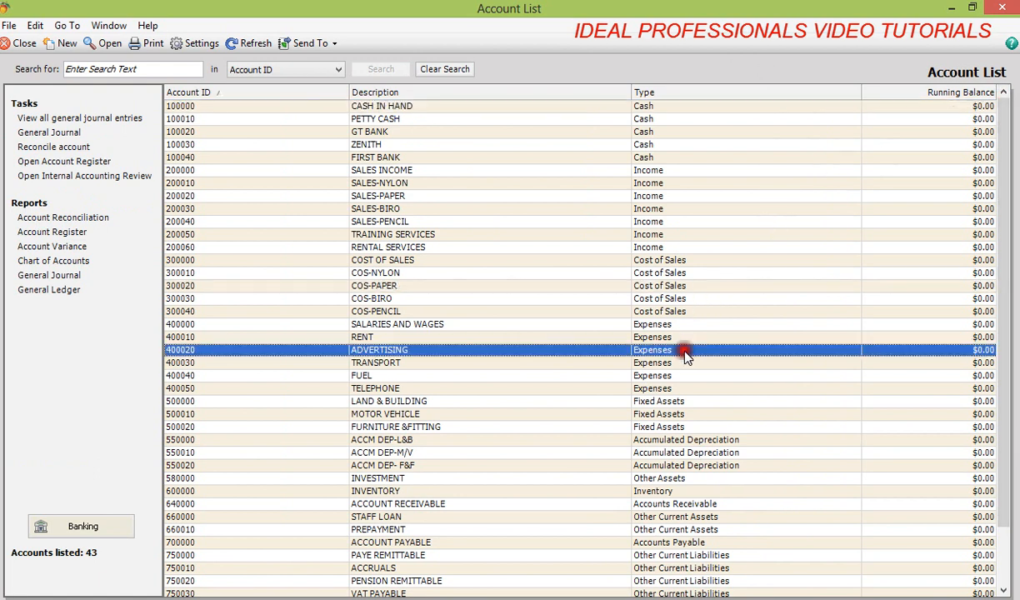
{"action": "left_click", "coordinate": [659, 427]}
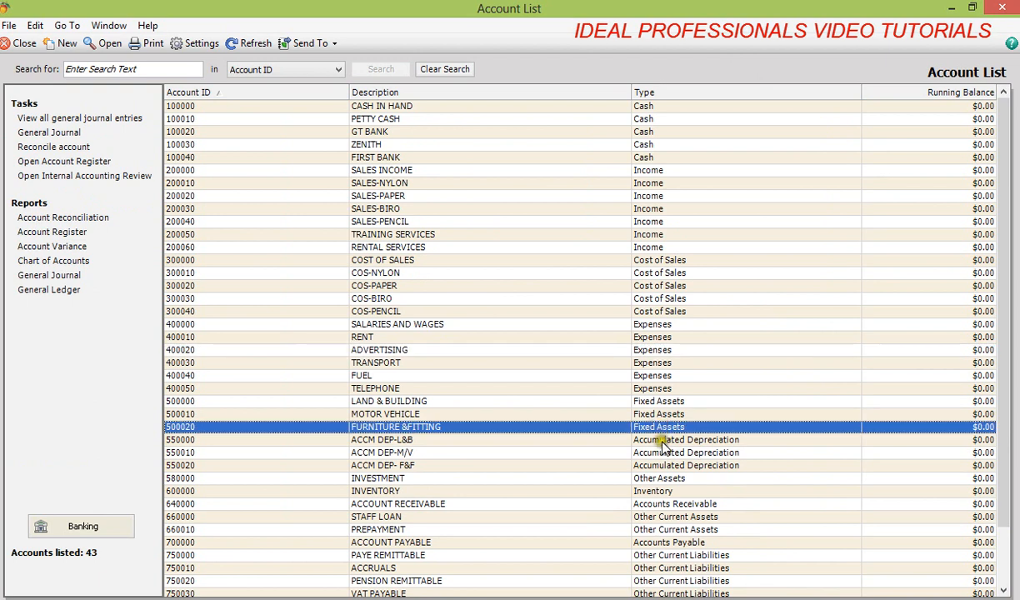
{"action": "left_click", "coordinate": [662, 440]}
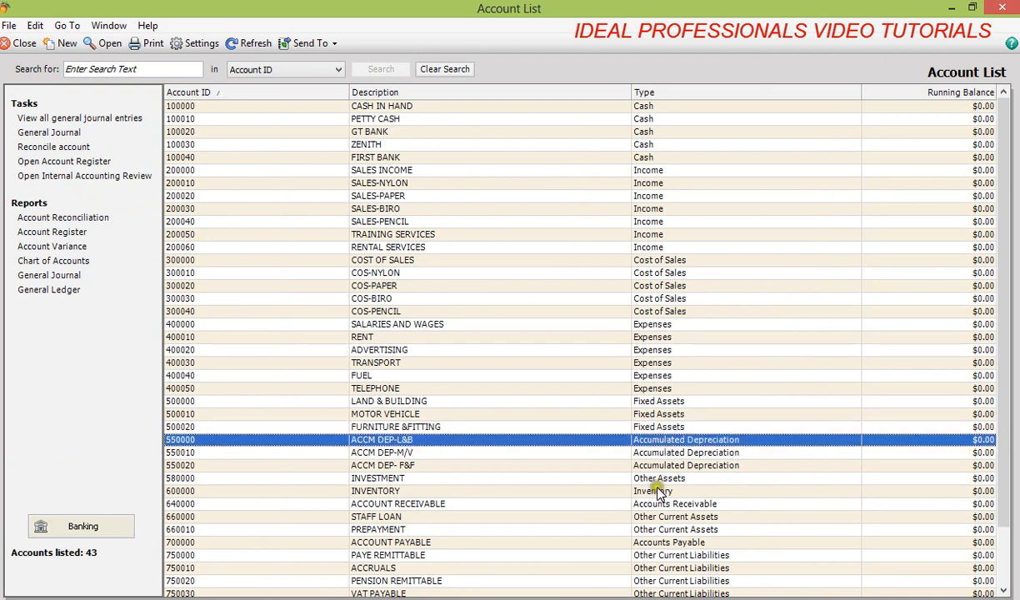
{"action": "left_click", "coordinate": [657, 480]}
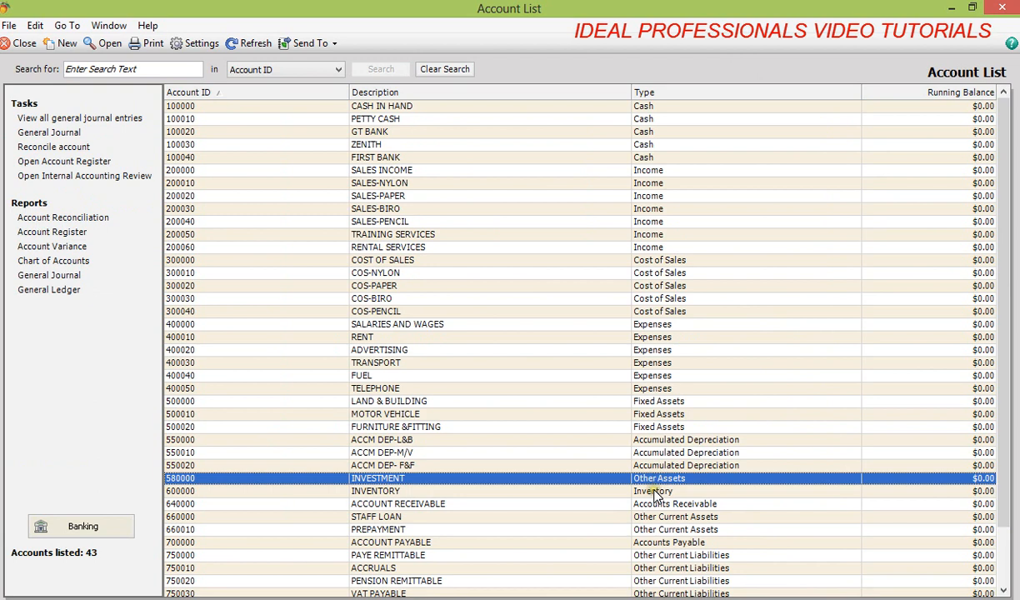
{"action": "left_click", "coordinate": [655, 491]}
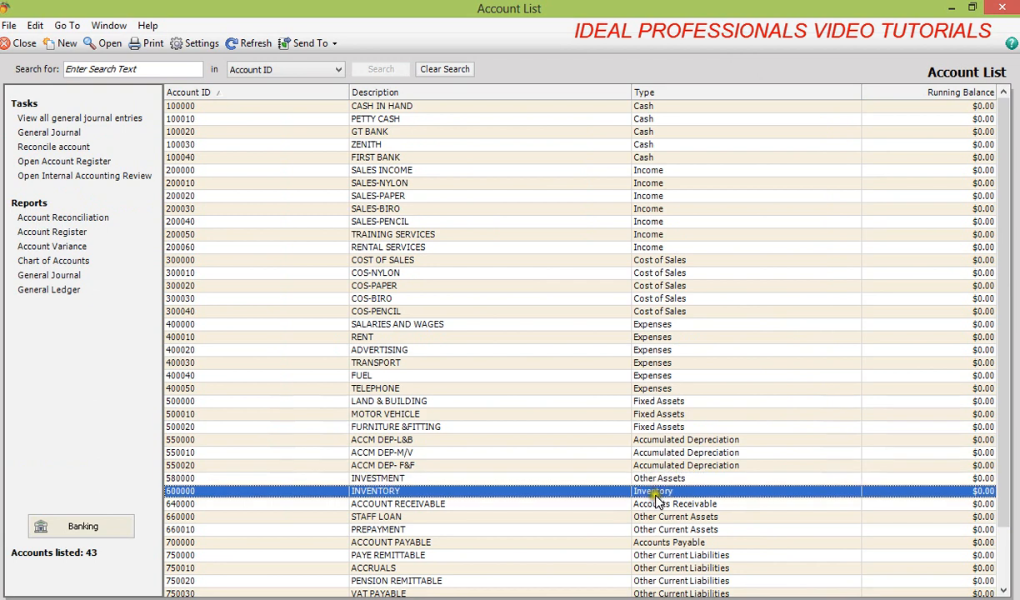
{"action": "left_click", "coordinate": [658, 504]}
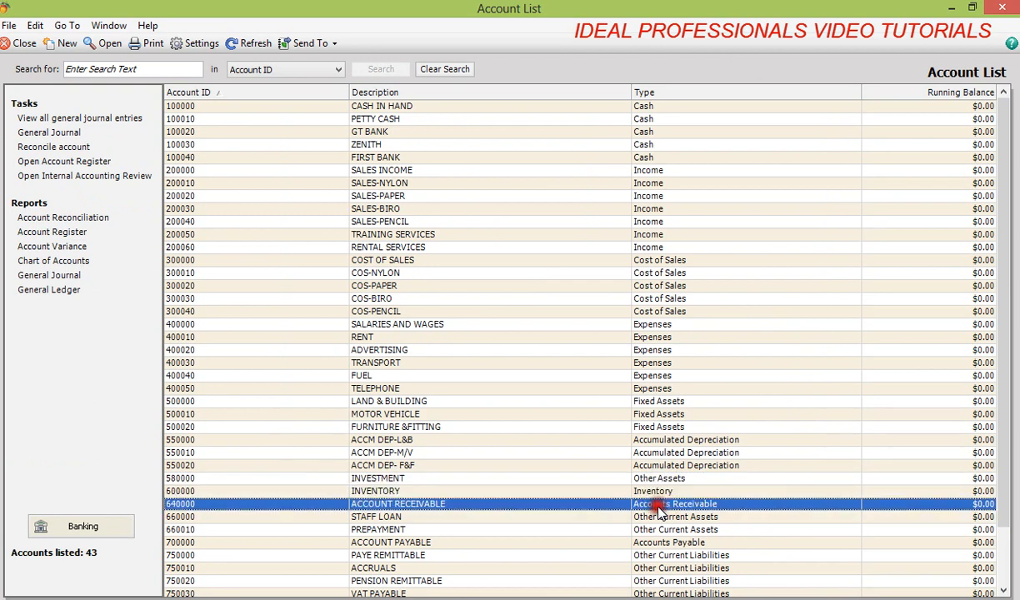
Review the remaining account types in the list, from other current assets through the liabilities to the three equity accounts.
{"action": "left_click", "coordinate": [1005, 589]}
{"action": "left_click", "coordinate": [1006, 590]}
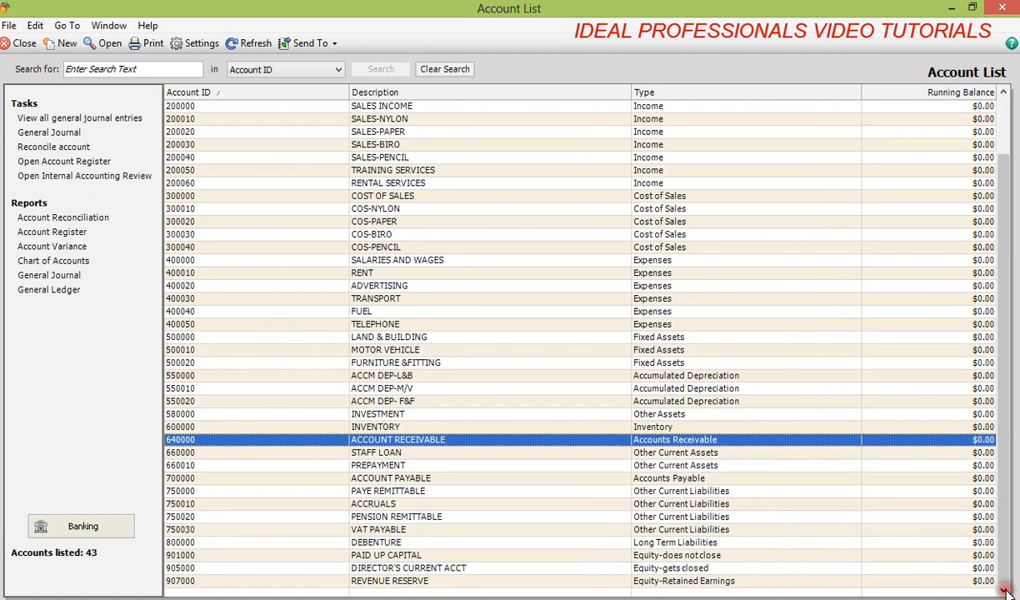
{"action": "left_click", "coordinate": [745, 455]}
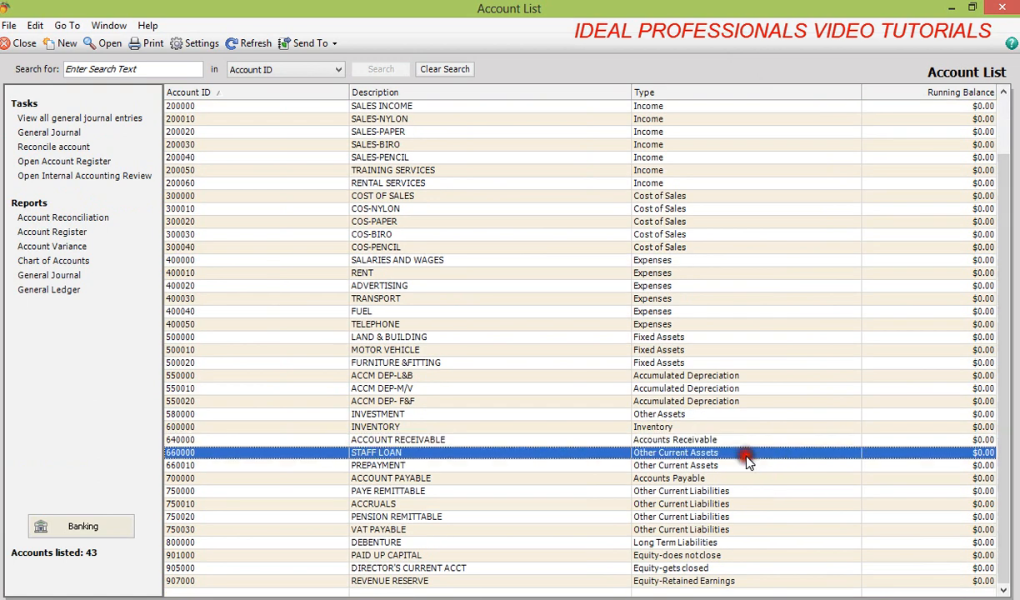
{"action": "left_click", "coordinate": [724, 477]}
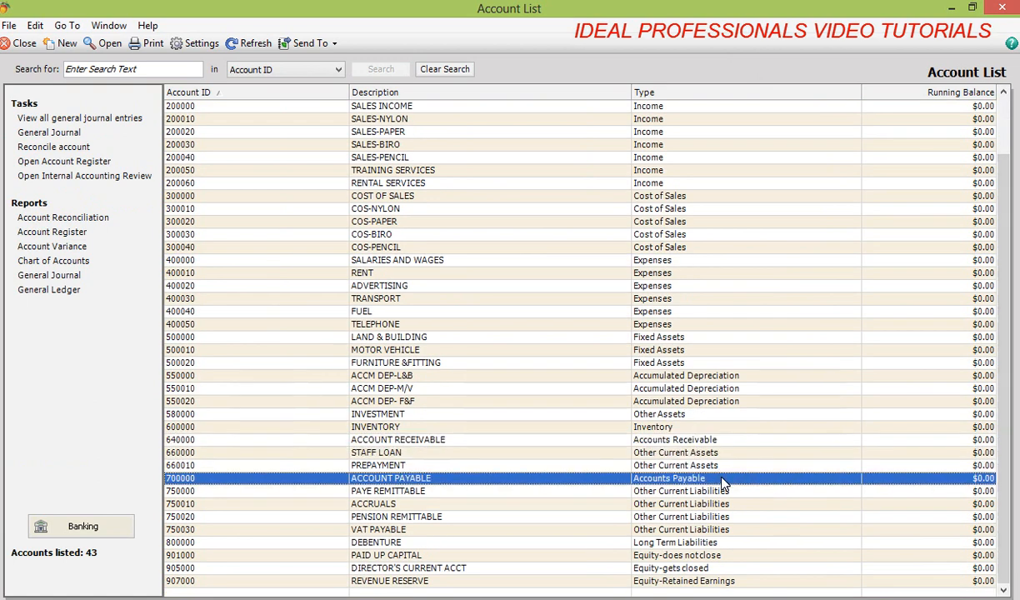
{"action": "left_click", "coordinate": [708, 504]}
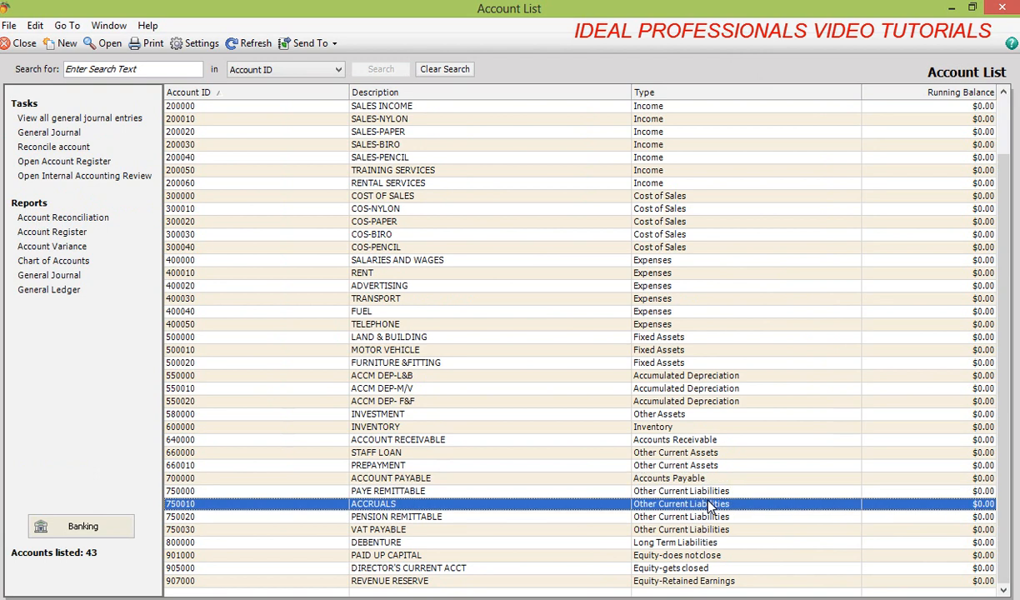
{"action": "left_click", "coordinate": [691, 543]}
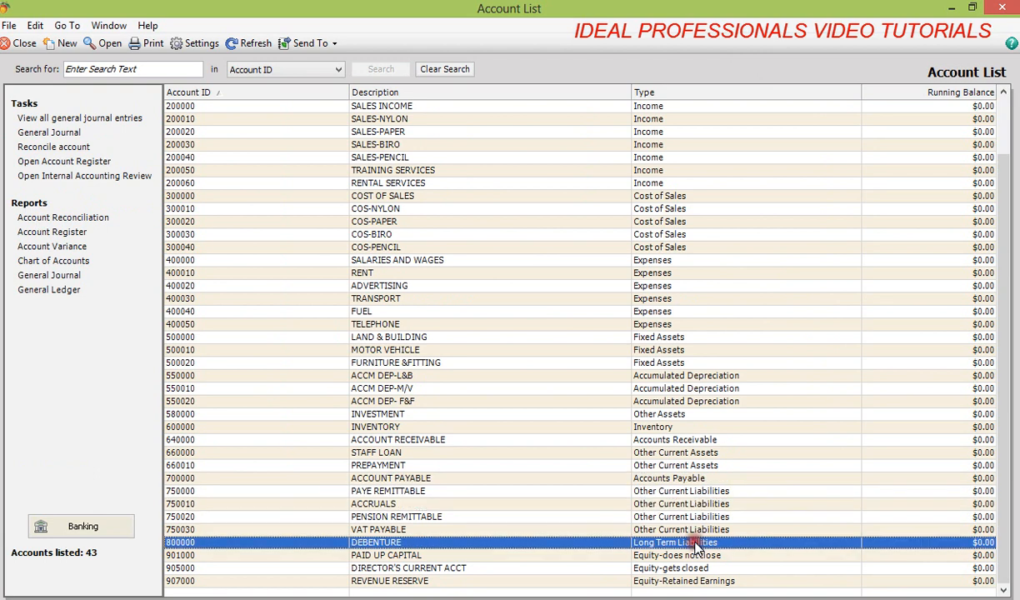
{"action": "left_click", "coordinate": [695, 556]}
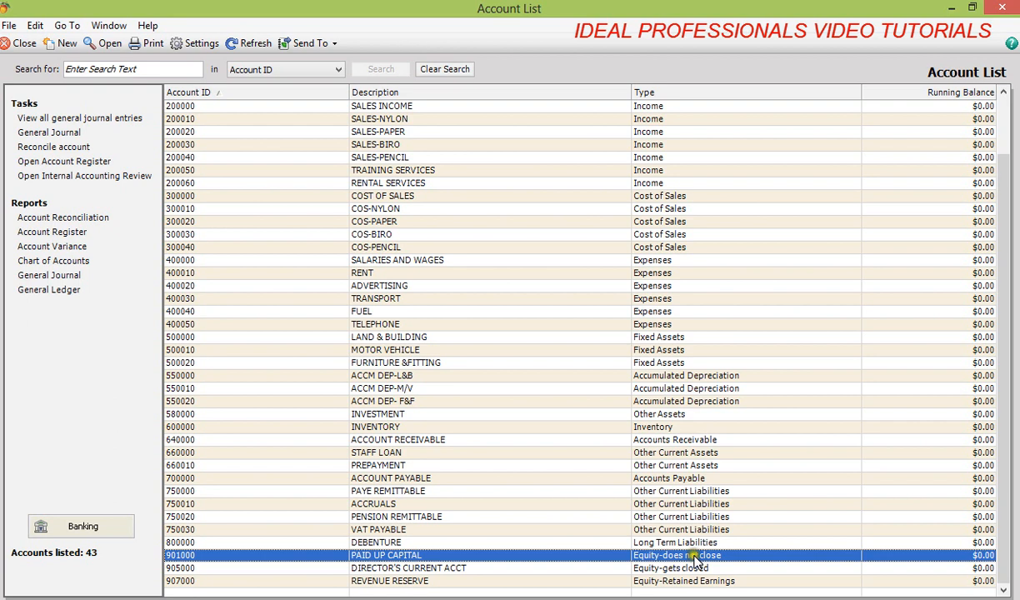
{"action": "left_click", "coordinate": [690, 570]}
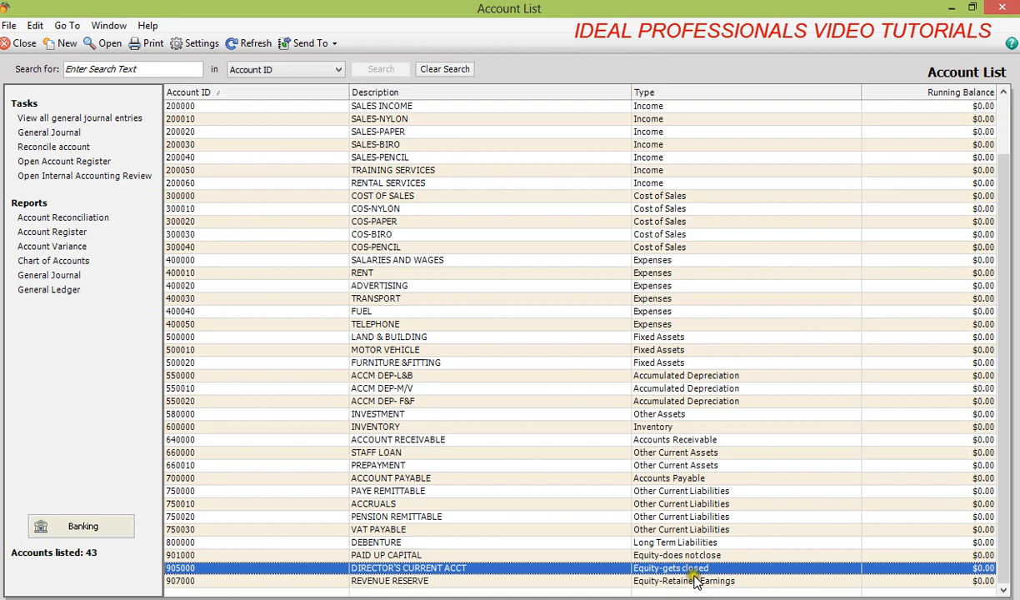
{"action": "left_click", "coordinate": [694, 582]}
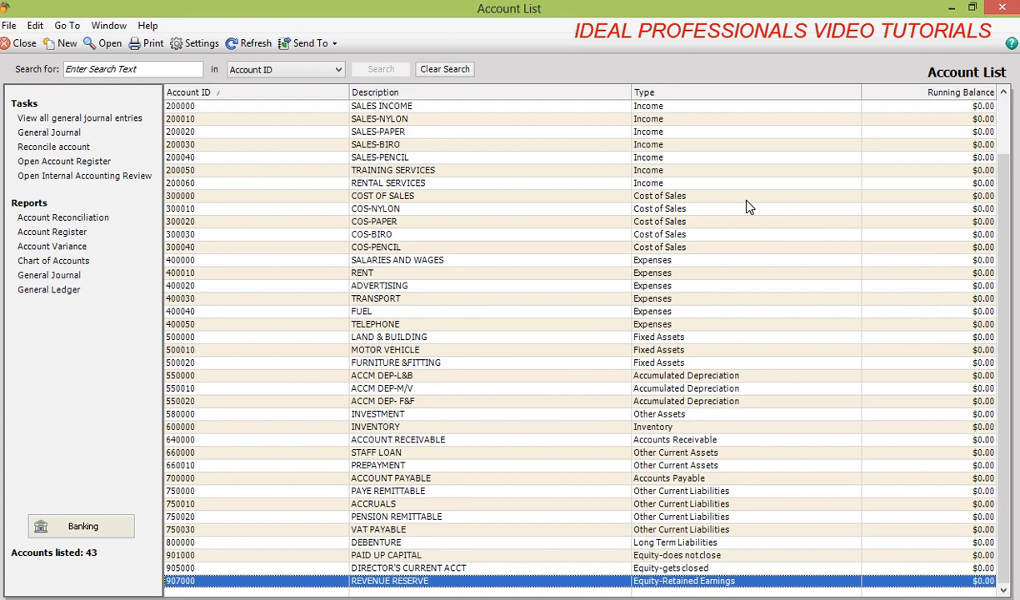
Export the account list to a new Microsoft Excel workbook, keeping the header sent to Page Setup.
{"action": "left_click", "coordinate": [1002, 94]}
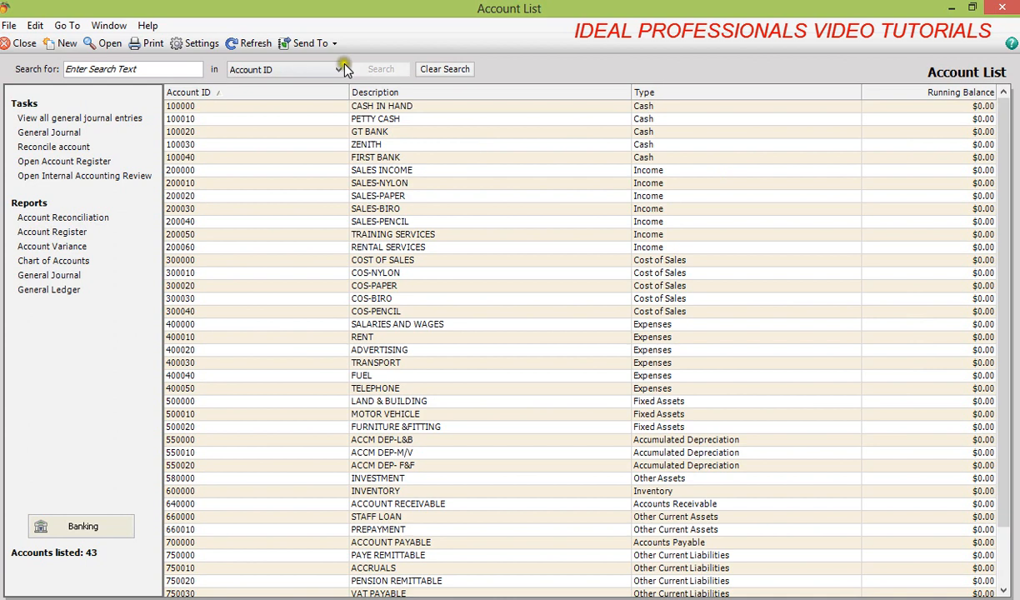
{"action": "left_click", "coordinate": [334, 44]}
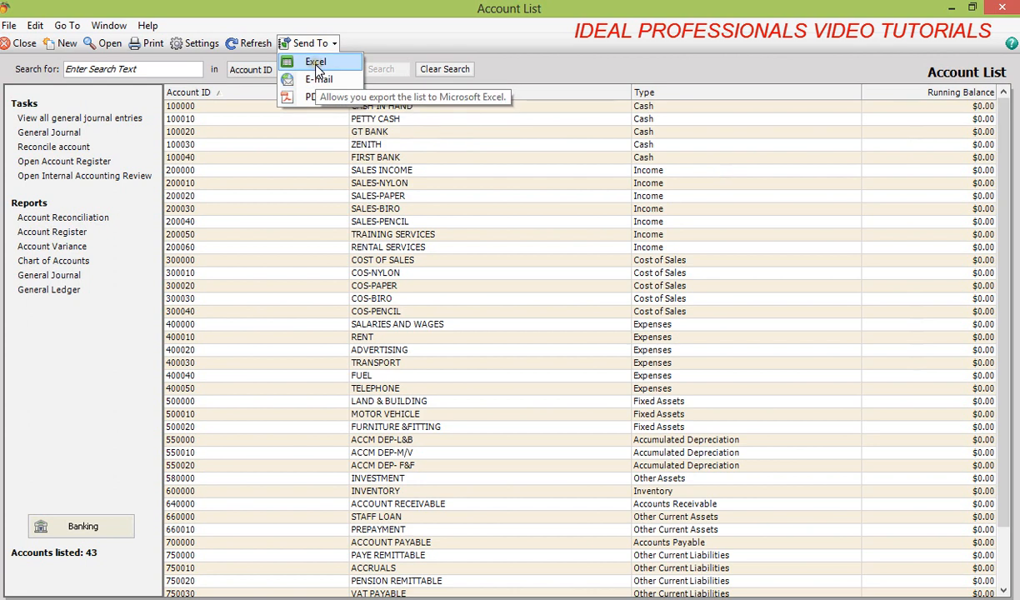
{"action": "left_click", "coordinate": [316, 69]}
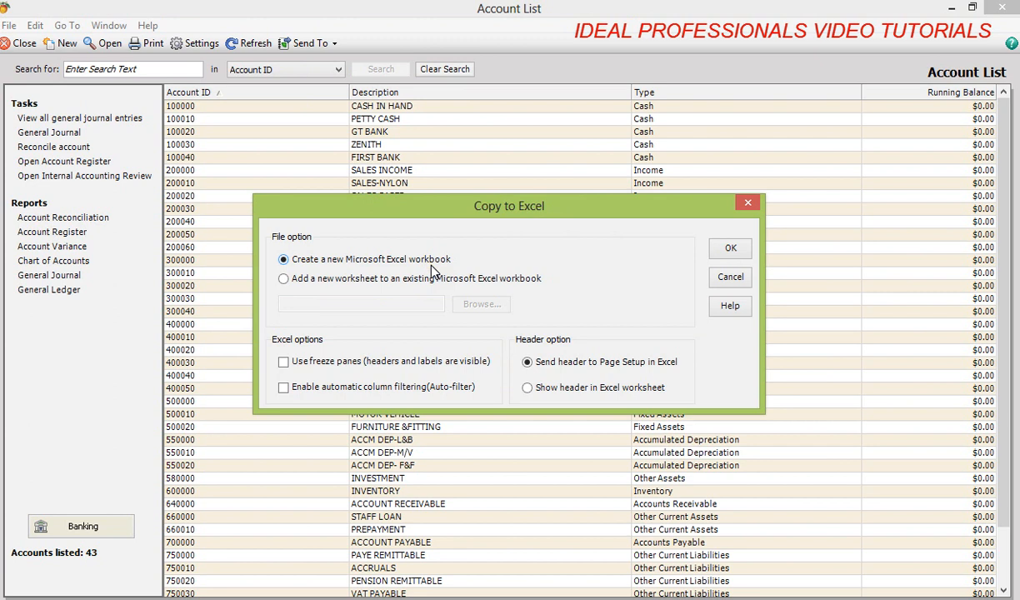
{"action": "left_click", "coordinate": [731, 249]}
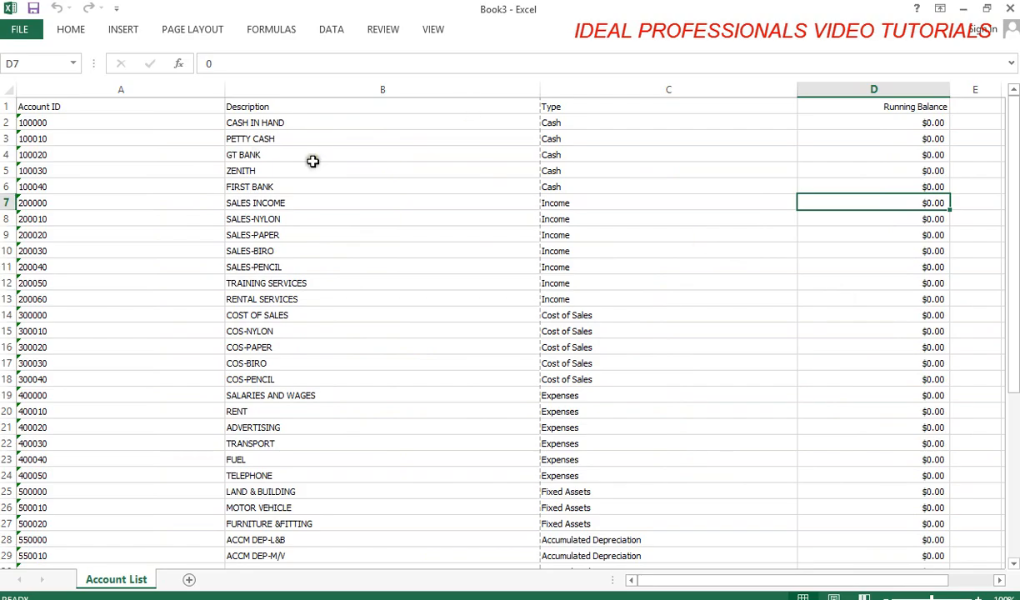
Examine the exported workbook's Account ID, Description, Type and Running Balance columns, from the first account to the last.
{"action": "left_click", "coordinate": [619, 267]}
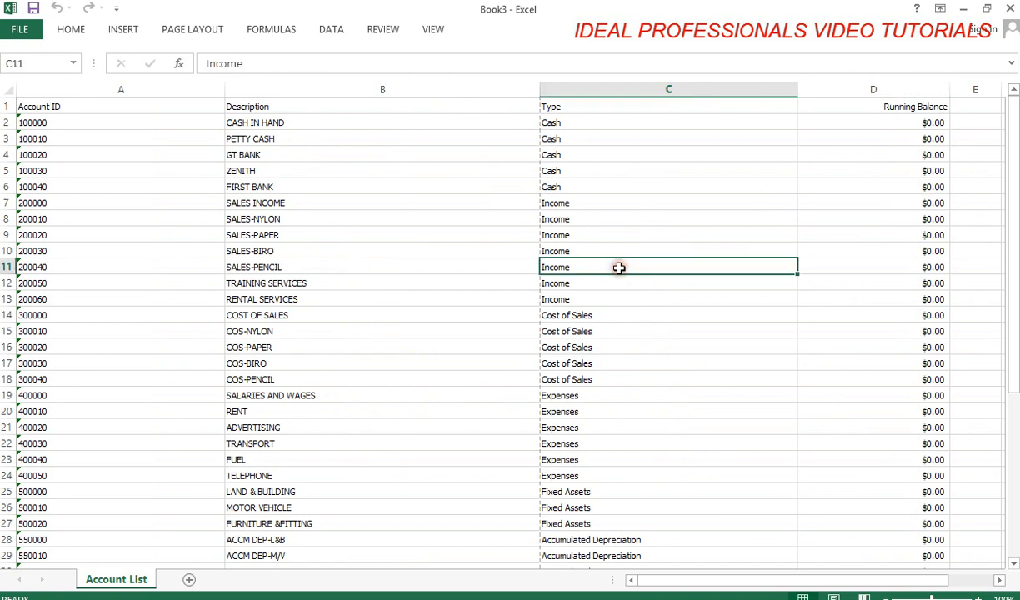
{"action": "left_click", "coordinate": [254, 117]}
{"action": "left_click", "coordinate": [153, 112]}
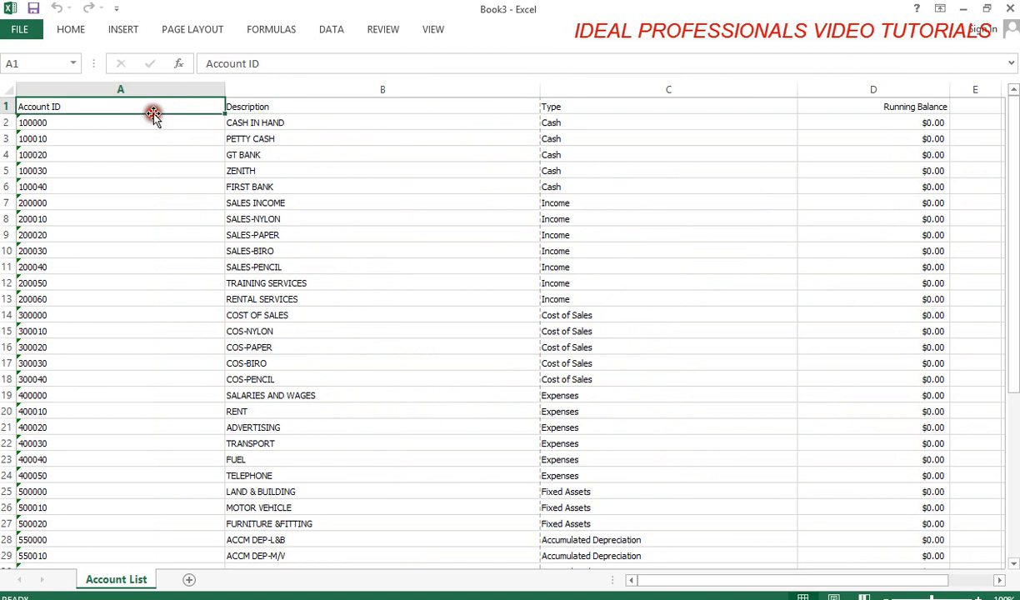
{"action": "left_click", "coordinate": [286, 107]}
{"action": "left_click", "coordinate": [555, 105]}
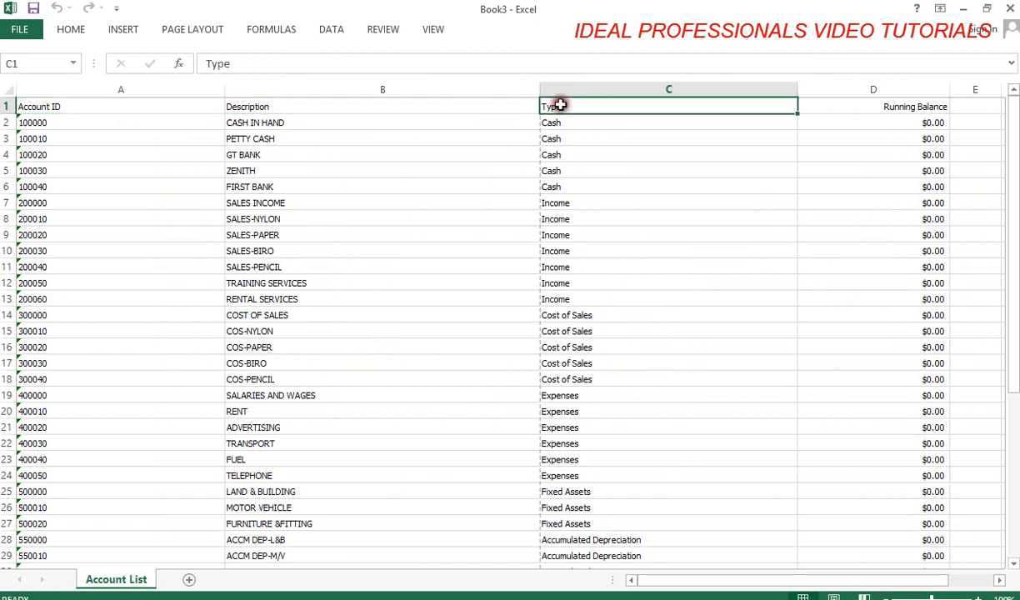
{"action": "left_click", "coordinate": [850, 103]}
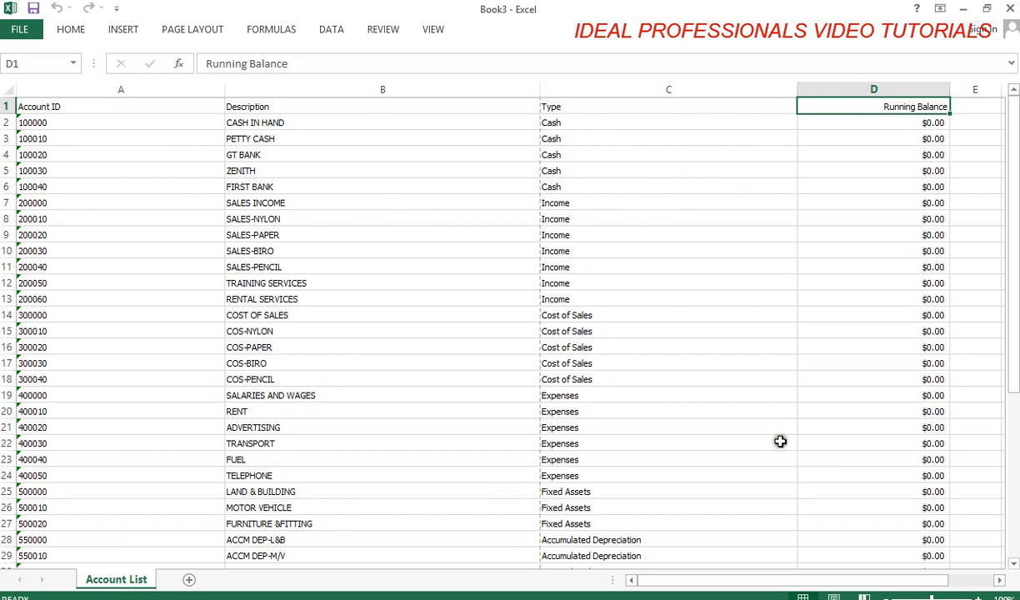
{"action": "left_click", "coordinate": [1013, 564]}
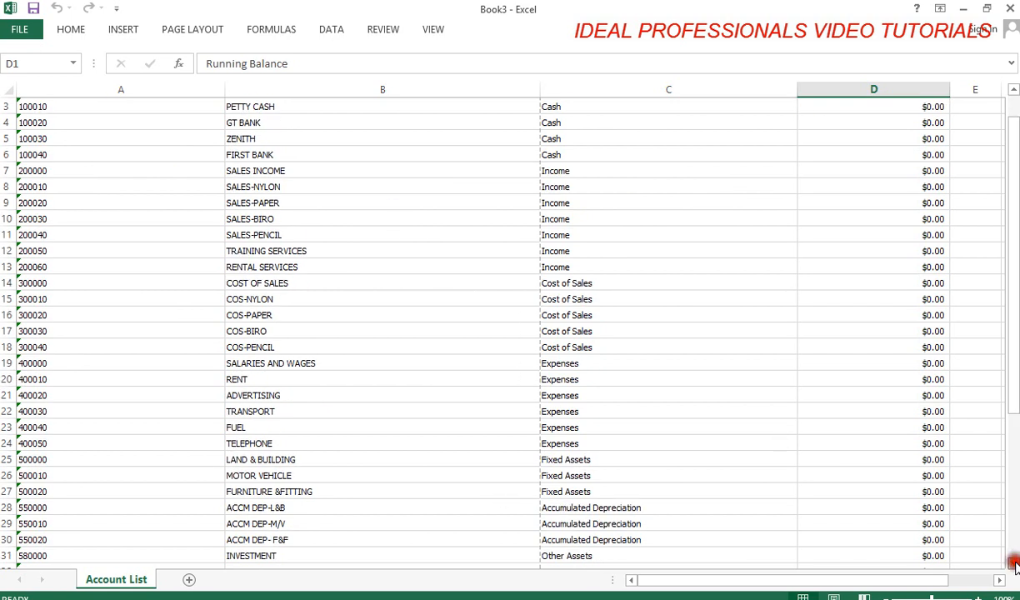
{"action": "left_click_drag", "start_coordinate": [1013, 564], "coordinate": [1013, 564]}
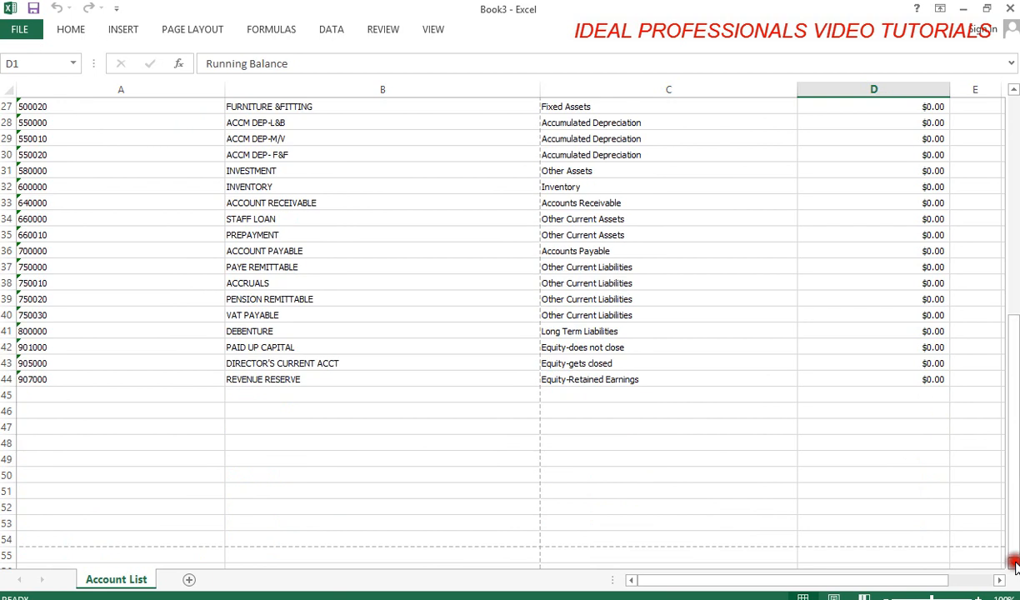
{"action": "left_click", "coordinate": [1013, 90]}
{"action": "left_click_drag", "start_coordinate": [1013, 92], "coordinate": [1013, 92]}
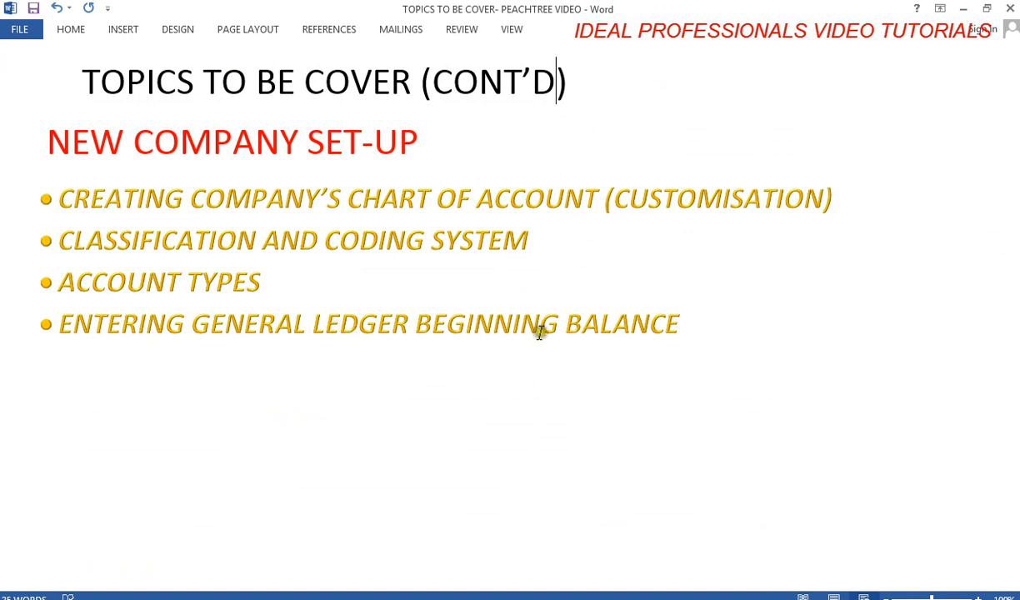
Switch to the Word topics document and add an S so the last bullet reads ENTERING GENERAL LEDGER BEGINNING BALANCES.
{"action": "left_click", "coordinate": [675, 326]}
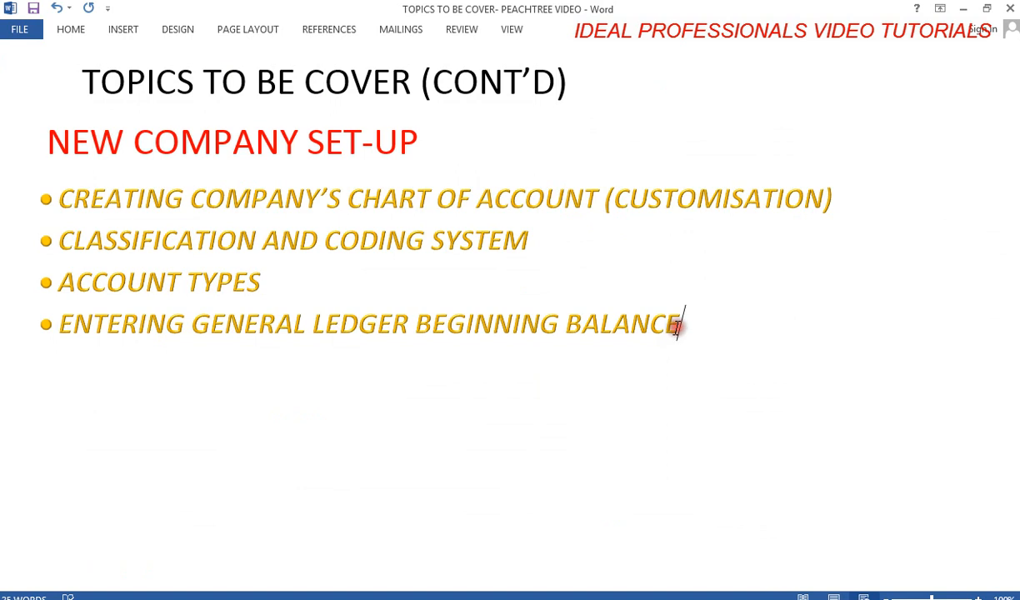
{"action": "type", "text": "S"}
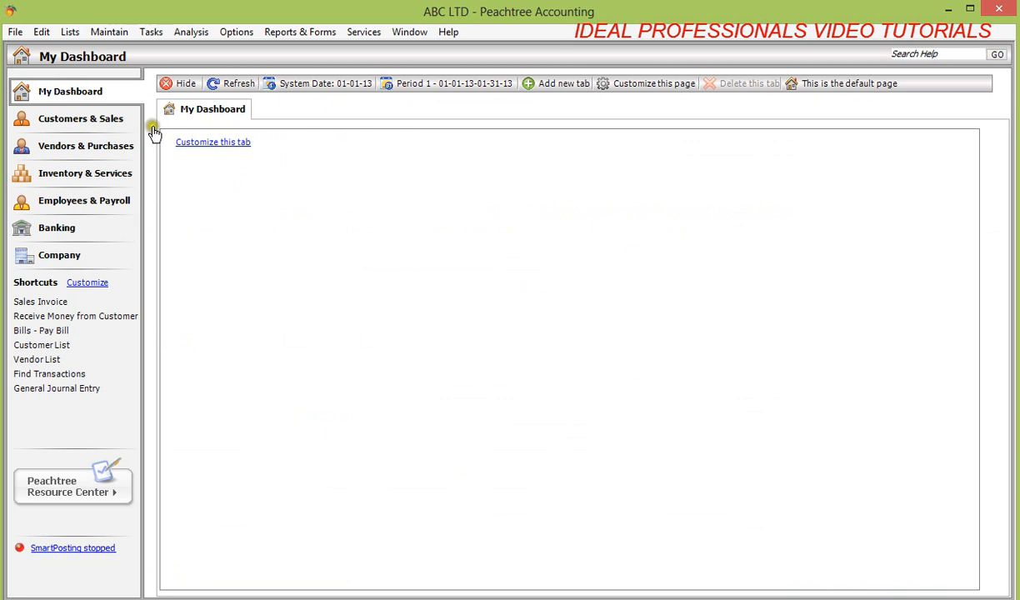
Switch to Peachtree and open the Account Beginning Balances period selection from the chart of accounts maintenance window.
{"action": "left_click", "coordinate": [109, 32]}
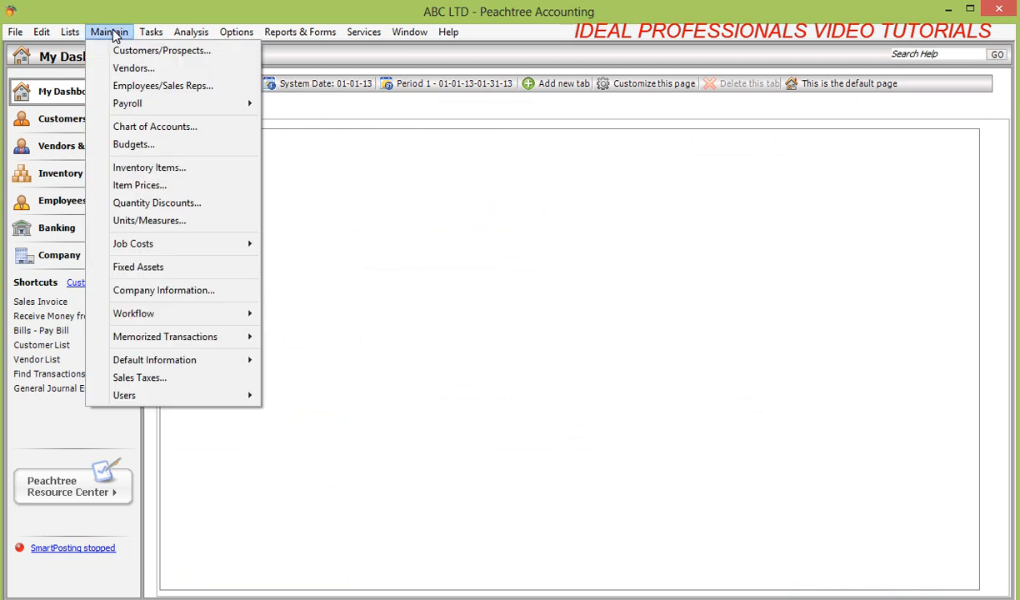
{"action": "left_click", "coordinate": [134, 125]}
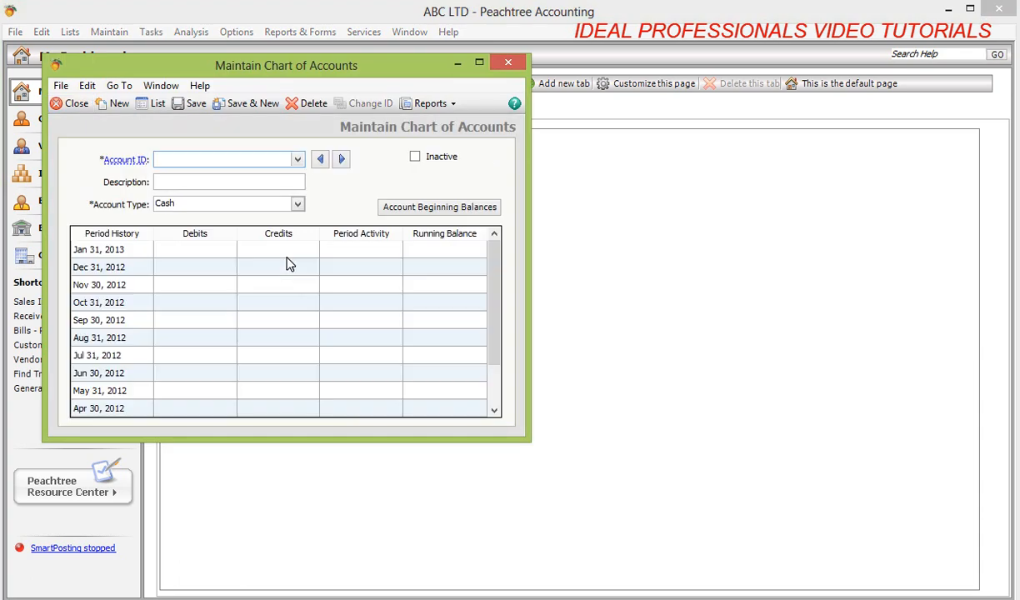
{"action": "left_click", "coordinate": [416, 207]}
{"action": "left_click", "coordinate": [428, 210]}
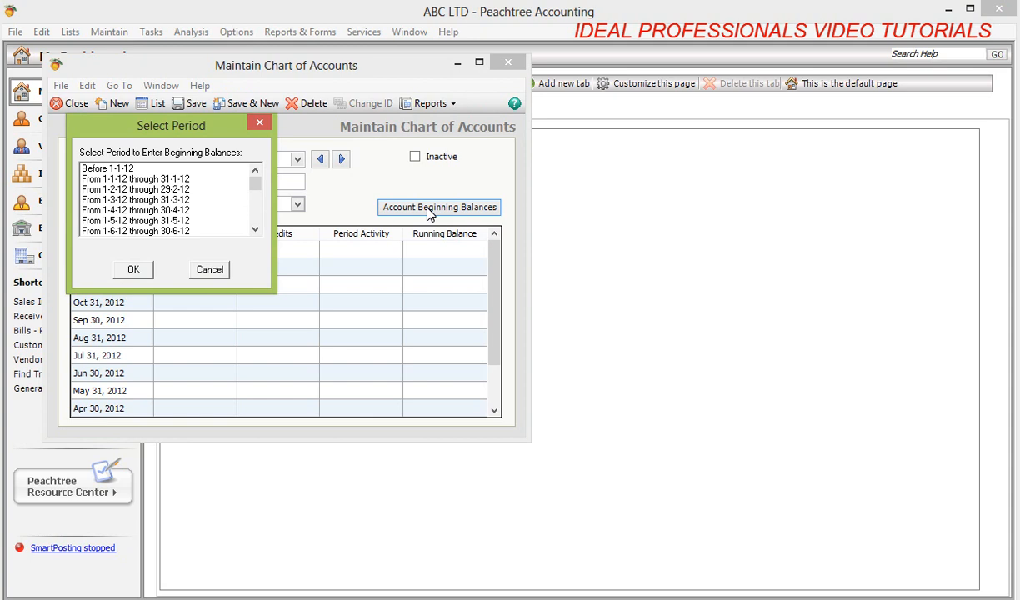
Choose the period from 1-12-12 through 31-12-12 for entering the beginning balances.
{"action": "left_click", "coordinate": [255, 230]}
{"action": "left_click", "coordinate": [255, 230]}
{"action": "left_click", "coordinate": [255, 230]}
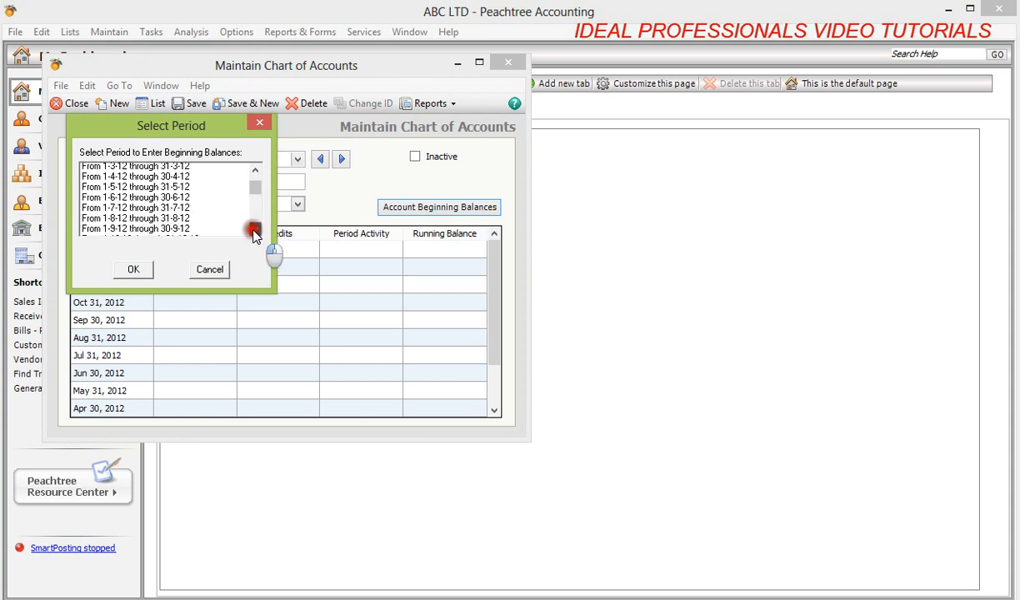
{"action": "left_click", "coordinate": [254, 230]}
{"action": "left_click", "coordinate": [255, 230]}
{"action": "left_click", "coordinate": [255, 230]}
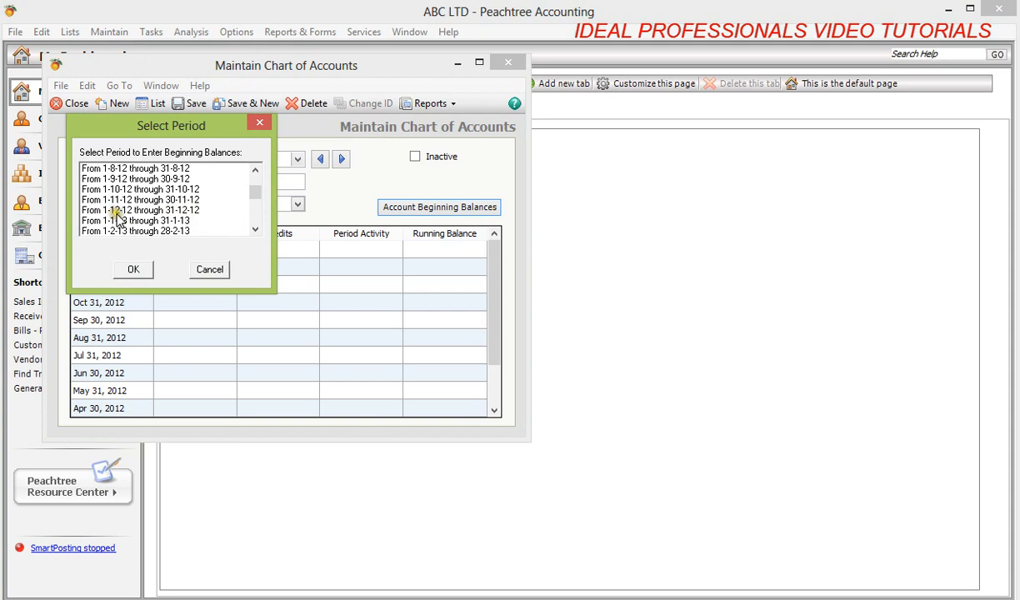
{"action": "left_click", "coordinate": [187, 213]}
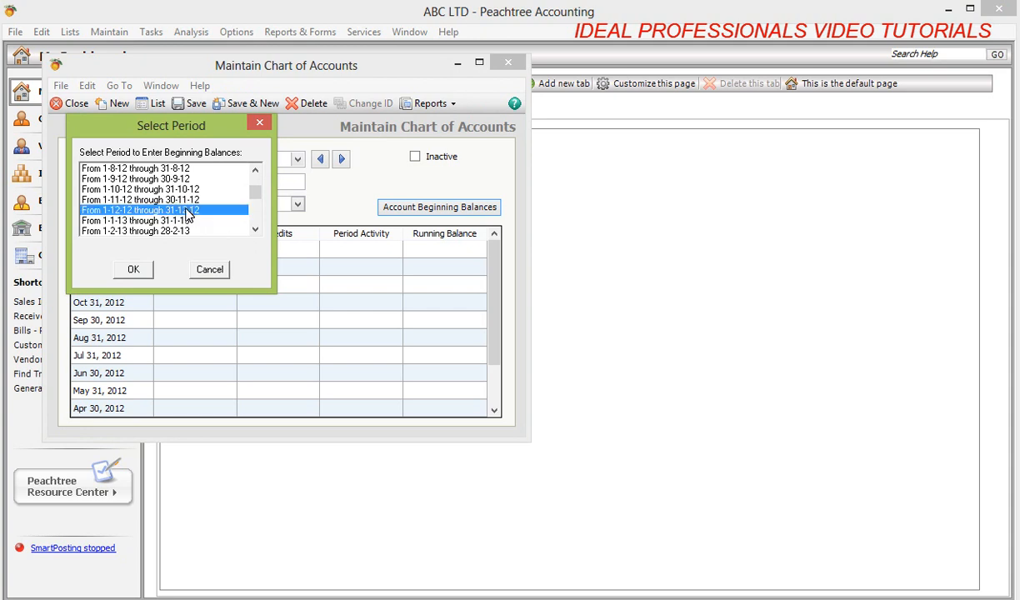
{"action": "left_click", "coordinate": [135, 270]}
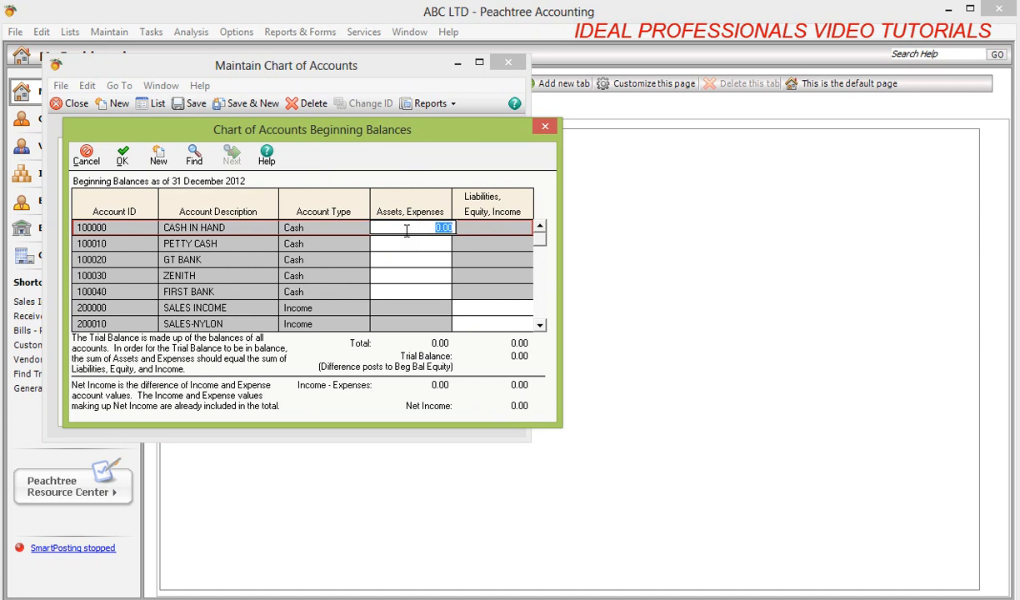
Enter beginning balances of 10,000 for CASH IN HAND and 5,000 for PETTY CASH.
{"action": "type", "text": "10000"}
{"action": "key", "text": "Return"}
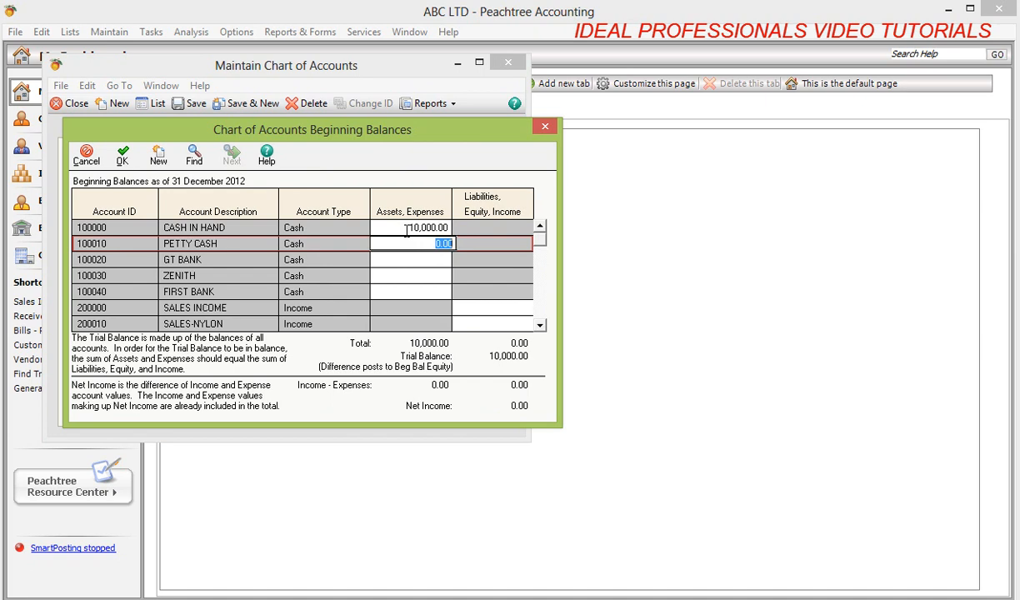
{"action": "type", "text": "5000"}
{"action": "key", "text": "Return"}
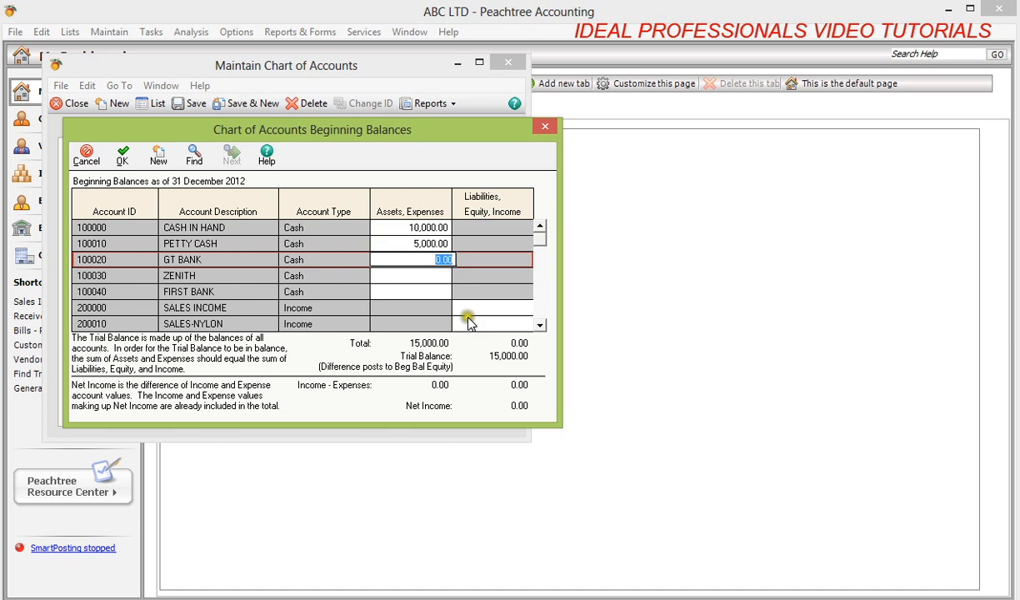
Enter beginning balances of 100,000 for LAND & BUILDING and 50,000 for MOTOR VEHICLE.
{"action": "left_click", "coordinate": [539, 325]}
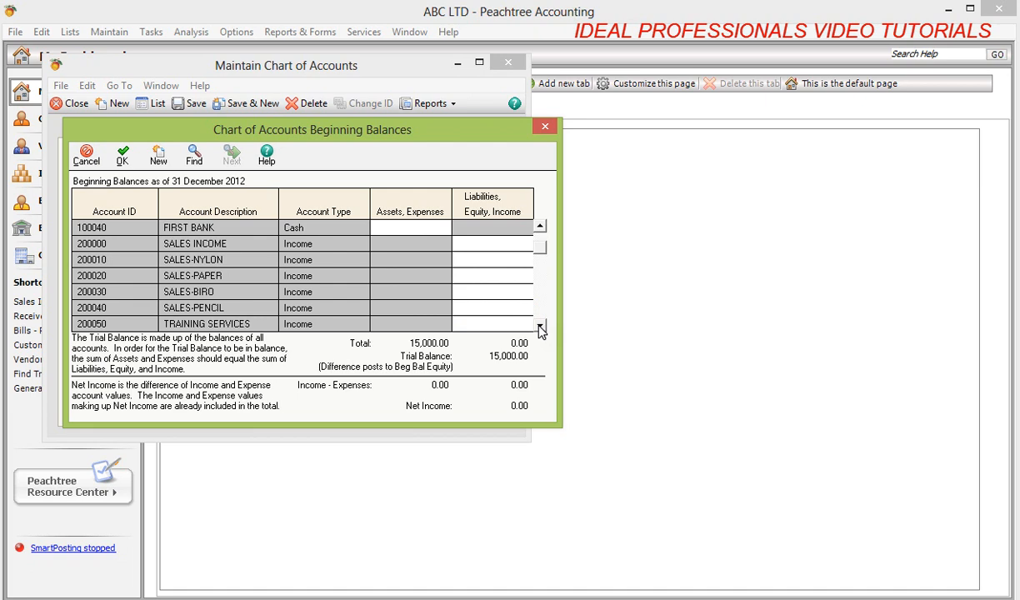
{"action": "left_click", "coordinate": [539, 326]}
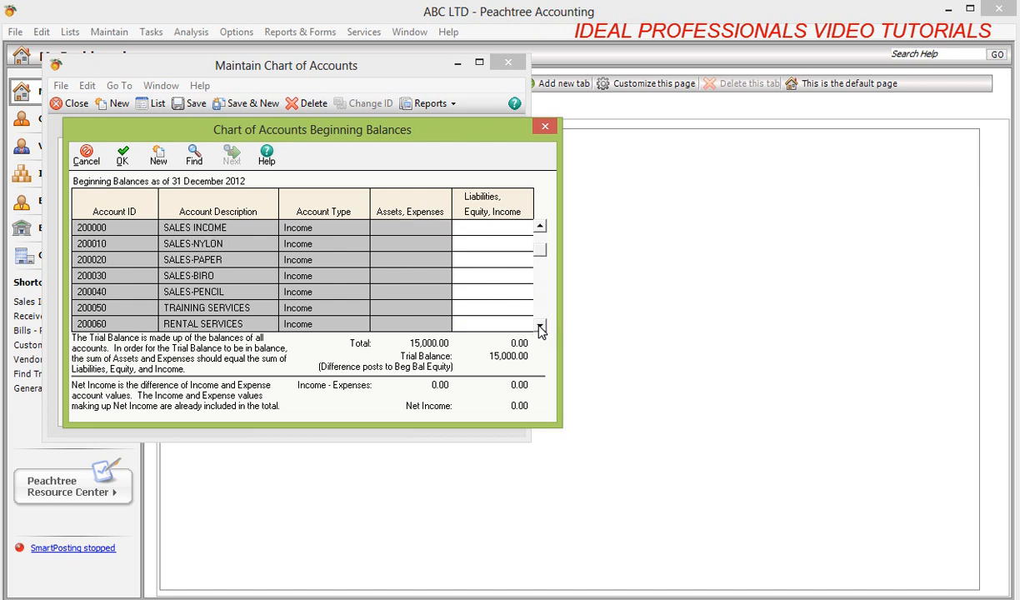
{"action": "left_click", "coordinate": [539, 325]}
{"action": "left_click", "coordinate": [539, 326]}
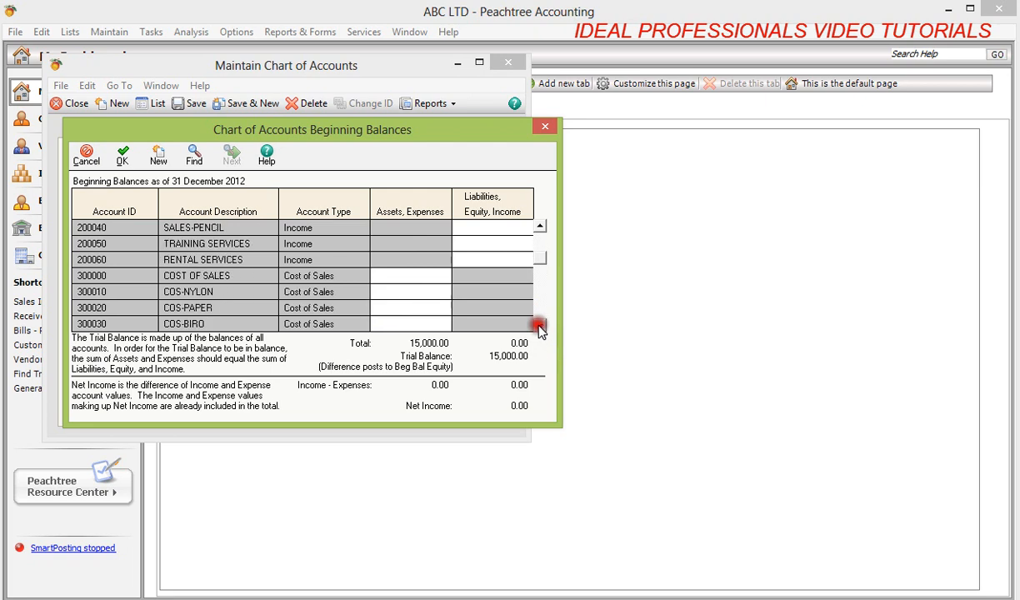
{"action": "left_click", "coordinate": [539, 326]}
{"action": "left_click", "coordinate": [539, 326]}
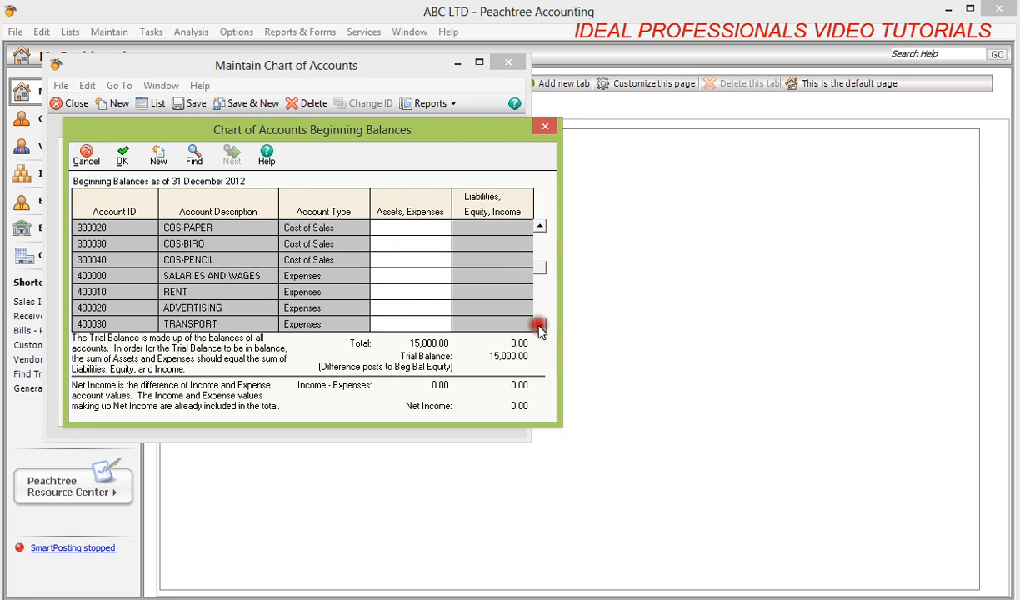
{"action": "left_click", "coordinate": [539, 326]}
{"action": "left_click", "coordinate": [539, 325]}
{"action": "left_click", "coordinate": [539, 326]}
{"action": "left_click", "coordinate": [539, 325]}
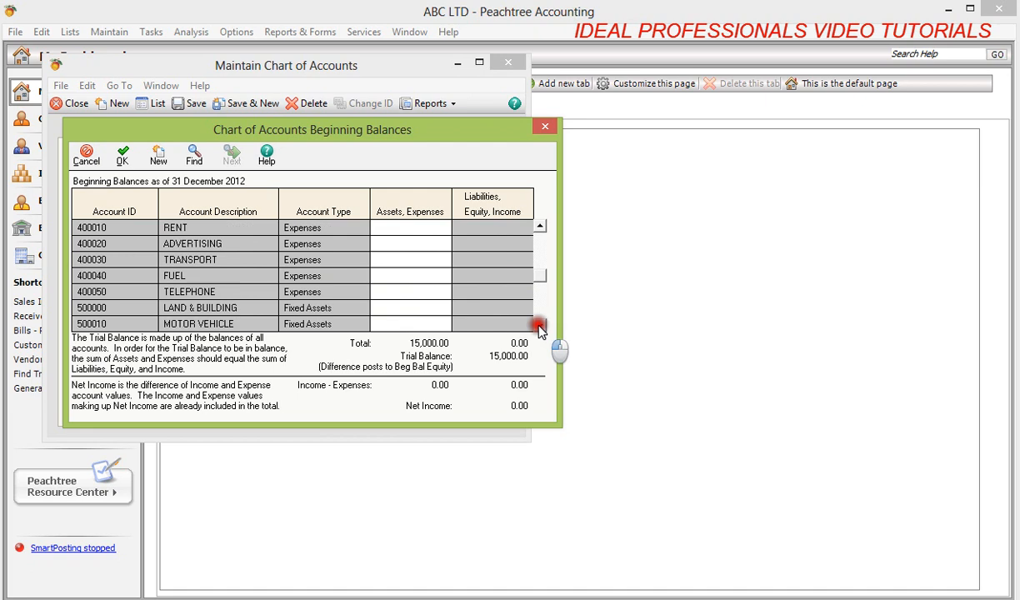
{"action": "left_click", "coordinate": [539, 326]}
{"action": "left_click", "coordinate": [538, 325]}
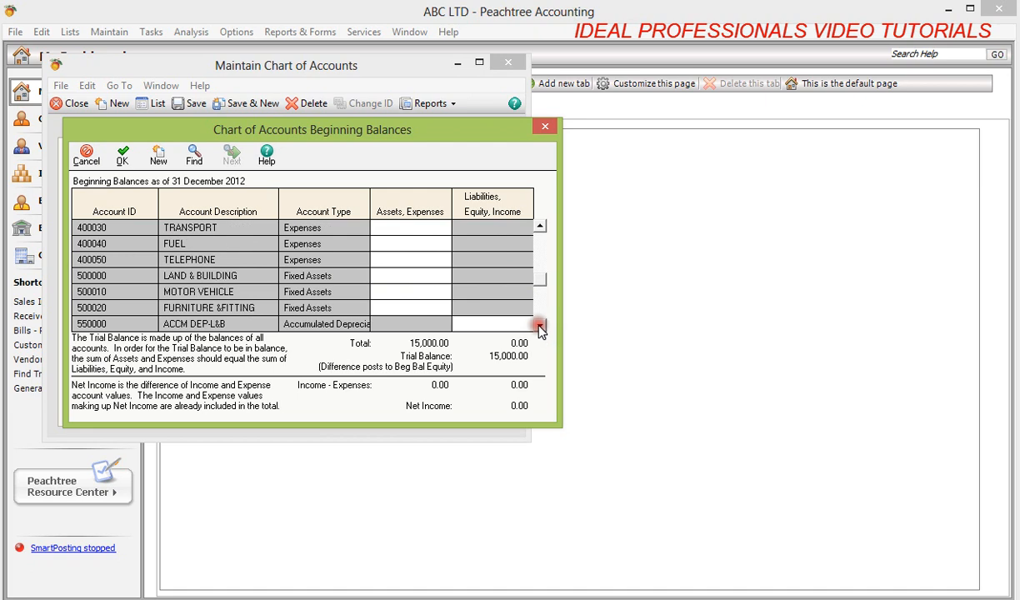
{"action": "left_click", "coordinate": [386, 277]}
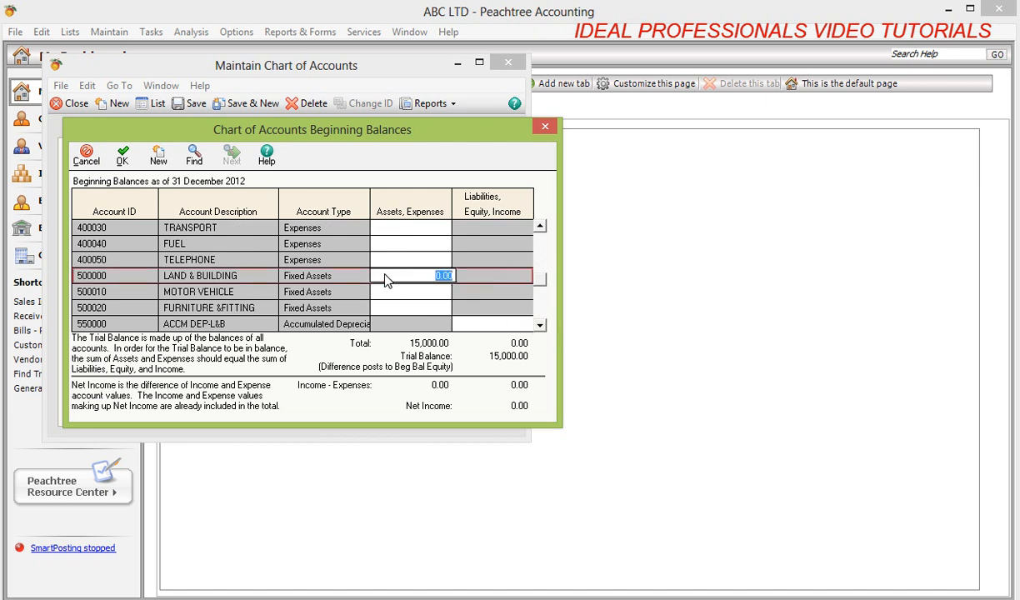
{"action": "type", "text": "100000"}
{"action": "key", "text": "Return"}
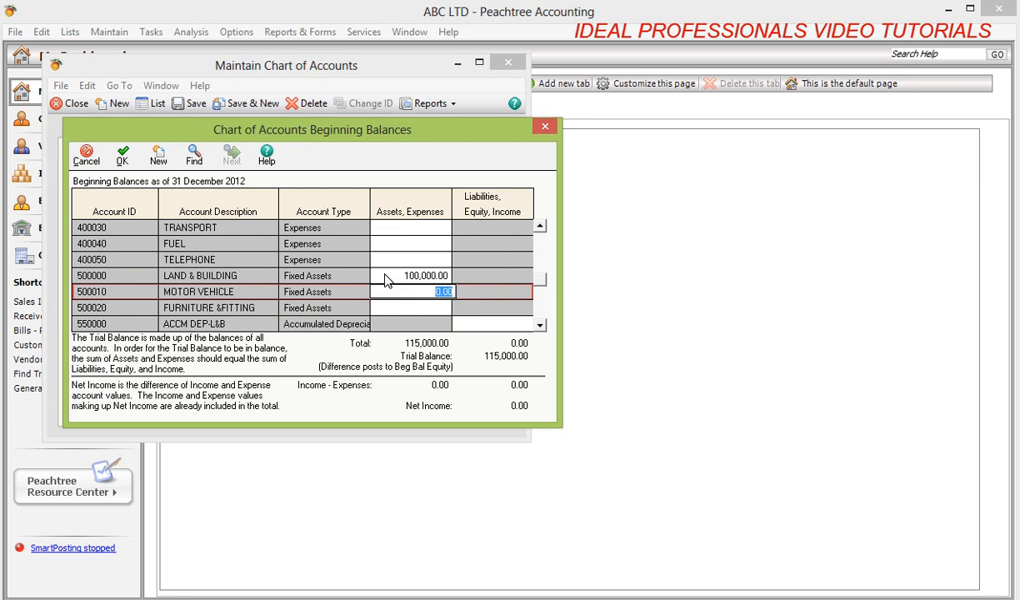
{"action": "type", "text": "50000"}
{"action": "key", "text": "Return"}
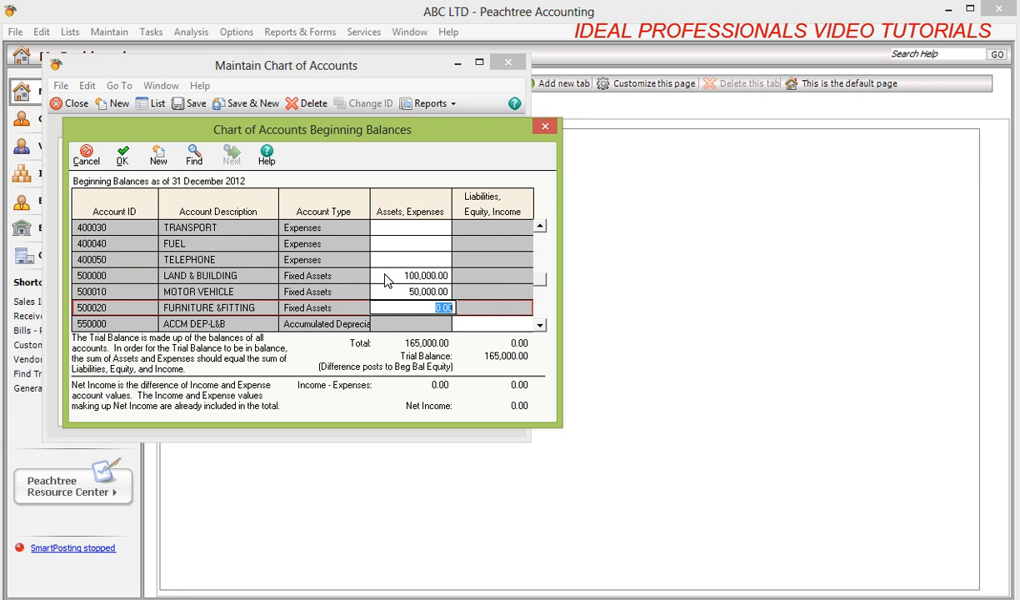
Set the beginning balance of the FURNITURE & FITTING fixed asset account to 60,000.
{"action": "type", "text": "600000"}
{"action": "key", "text": "Return"}
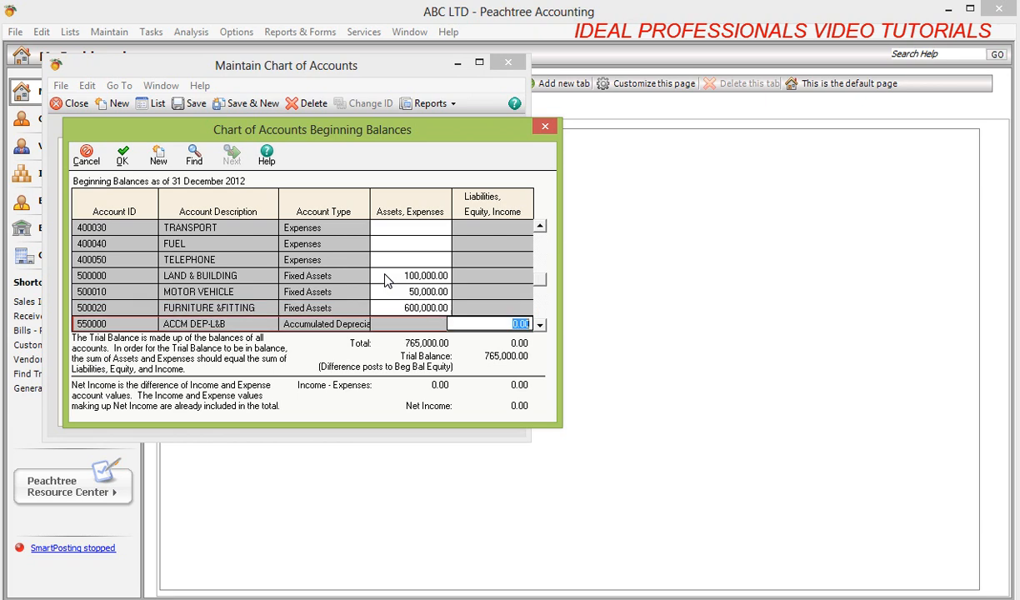
{"action": "left_click", "coordinate": [415, 308]}
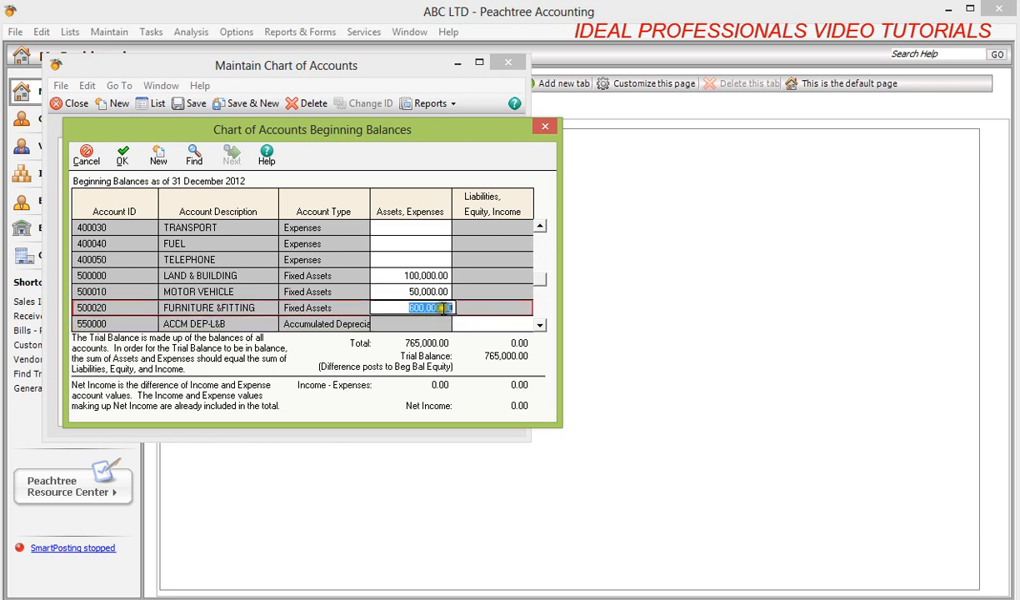
{"action": "left_click", "coordinate": [440, 307]}
{"action": "key", "text": "BackSpace"}
{"action": "key", "text": "Tab"}
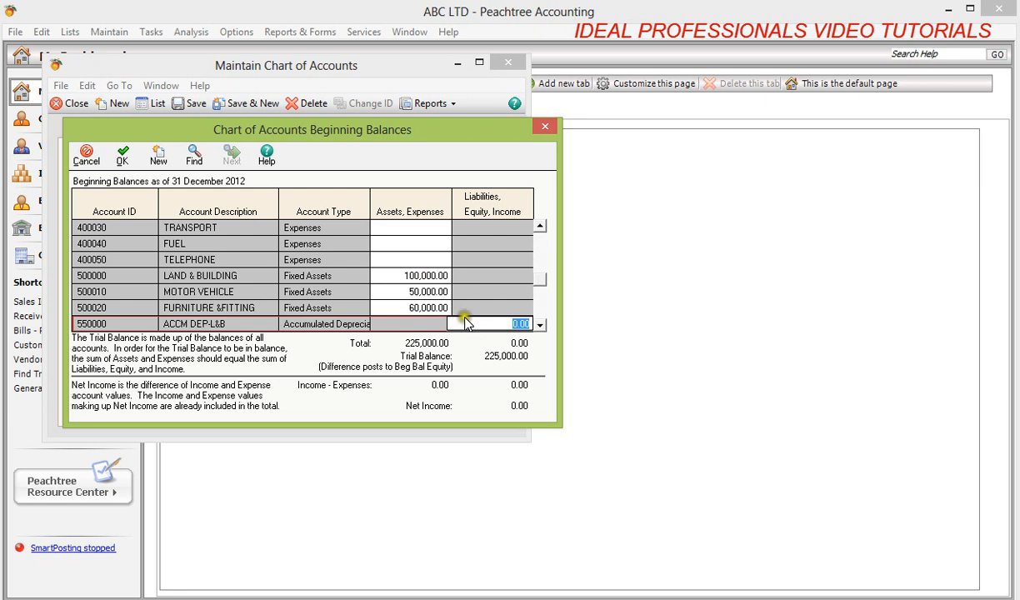
Enter accumulated depreciation beginning balances of 10,000 for ACCM DEP-L&B, 5,000 for ACCM DEP-M/V and 6,000 for ACCM DEP-F&F.
{"action": "type", "text": "10000"}
{"action": "key", "text": "Return"}
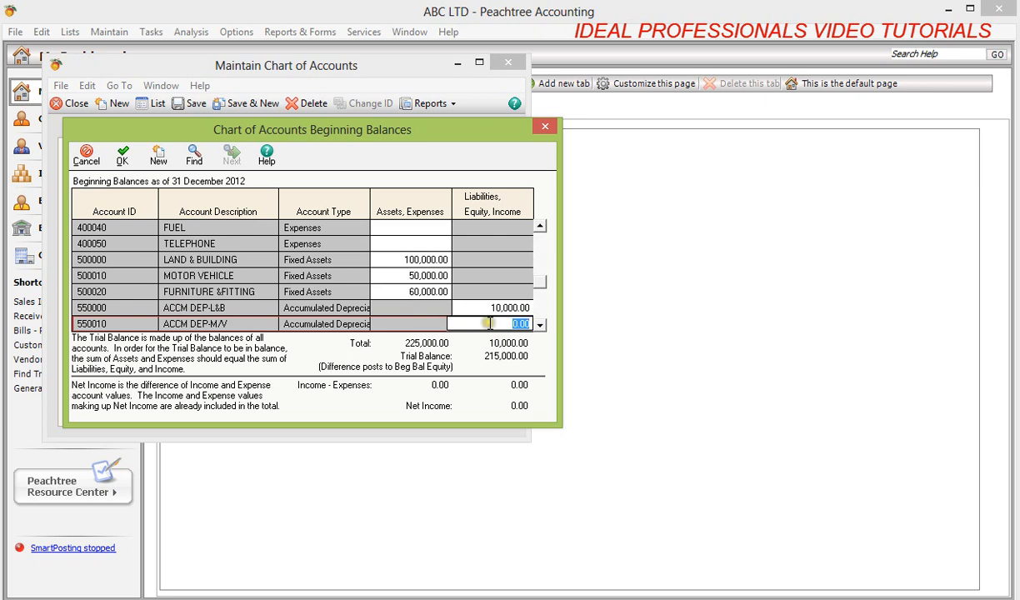
{"action": "type", "text": "5000"}
{"action": "key", "text": "Return"}
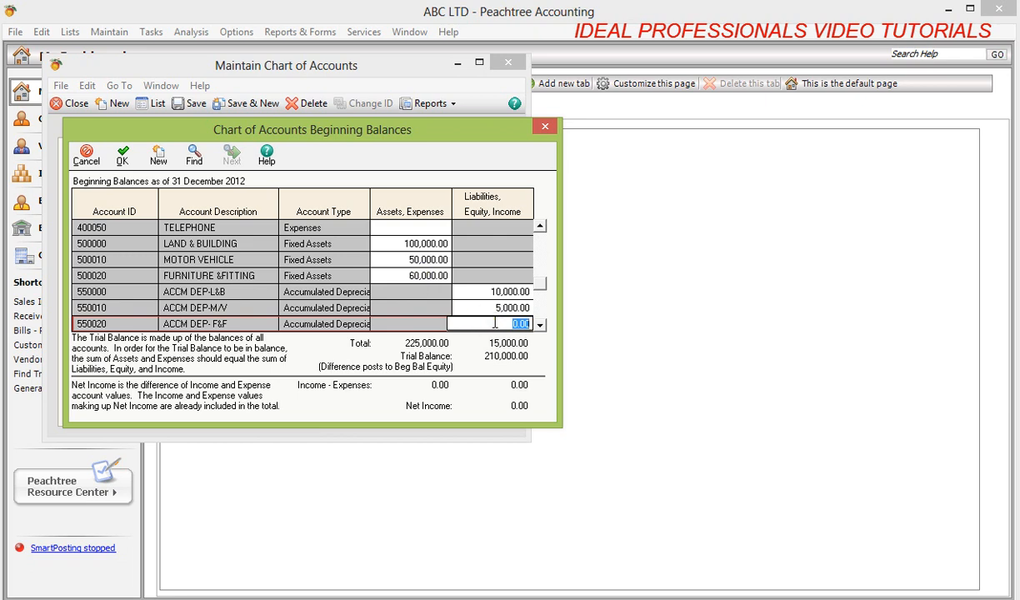
{"action": "type", "text": "6000"}
{"action": "key", "text": "Return"}
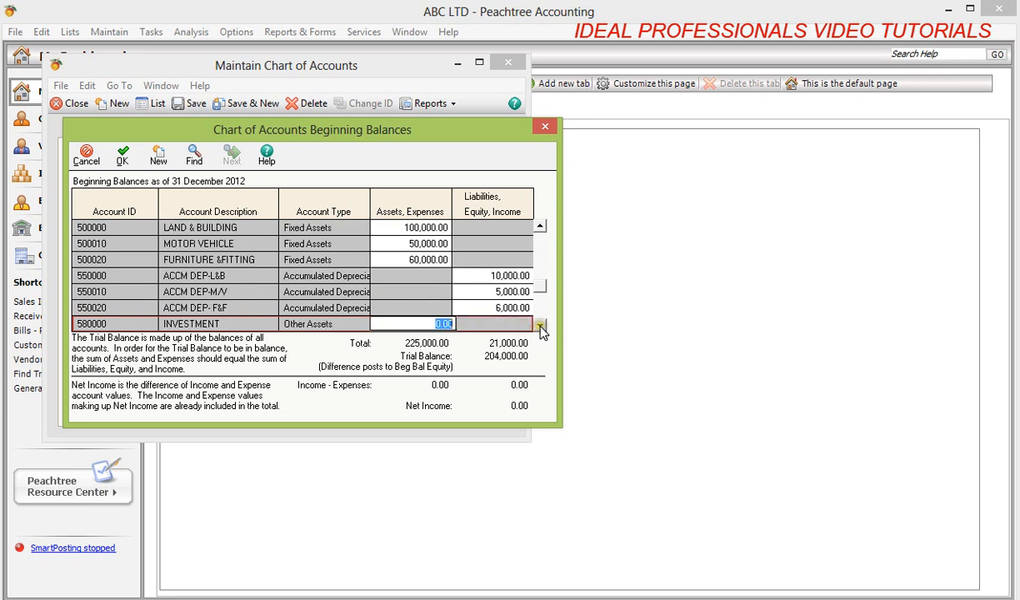
Enter a beginning balance of 150,000 for the PAID UP CAPITAL equity account.
{"action": "left_click", "coordinate": [539, 325]}
{"action": "left_click", "coordinate": [540, 325]}
{"action": "left_click", "coordinate": [540, 325]}
{"action": "left_click", "coordinate": [540, 325]}
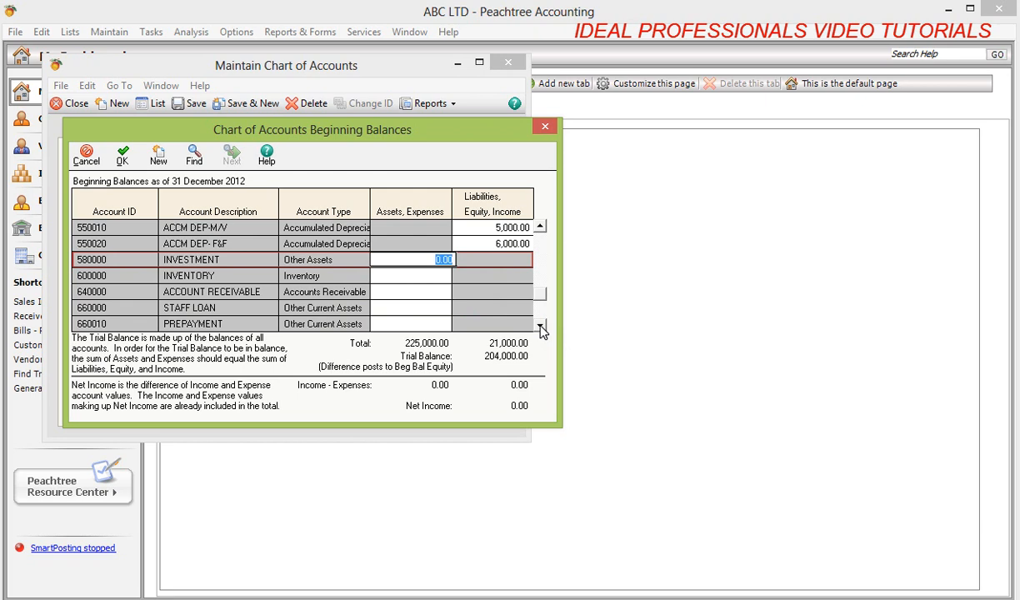
{"action": "left_click", "coordinate": [414, 274]}
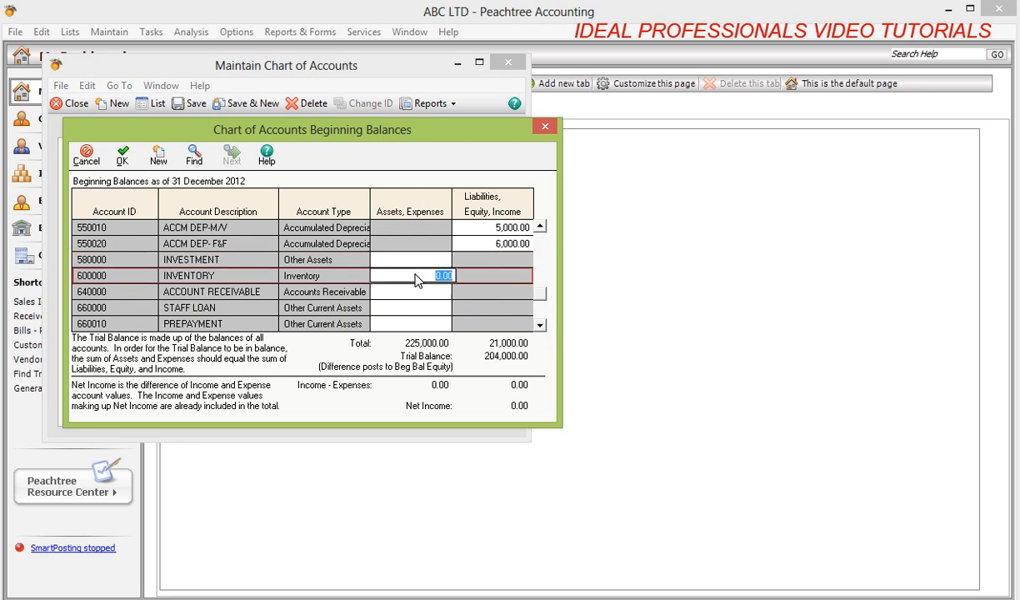
{"action": "left_click", "coordinate": [540, 325]}
{"action": "left_click", "coordinate": [540, 324]}
{"action": "left_click", "coordinate": [540, 325]}
{"action": "left_click", "coordinate": [540, 325]}
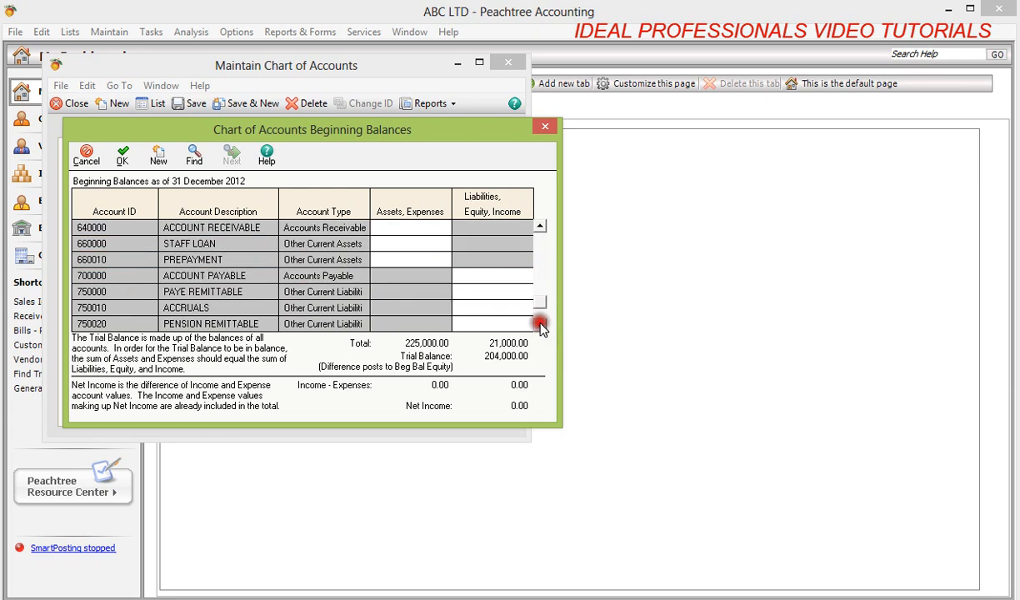
{"action": "left_click", "coordinate": [540, 325]}
{"action": "left_click", "coordinate": [540, 325]}
{"action": "left_click", "coordinate": [539, 325]}
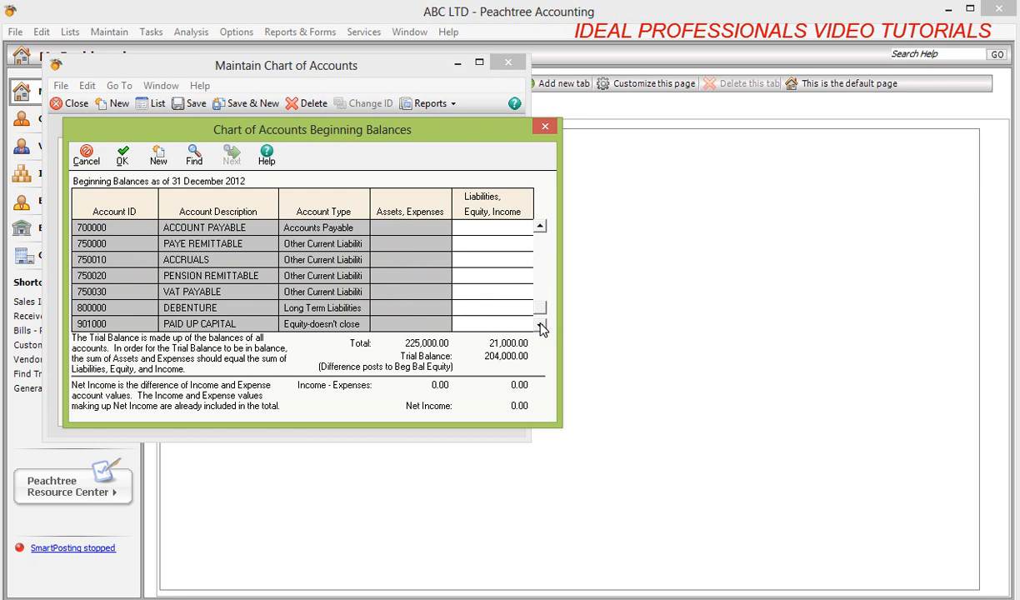
{"action": "left_click", "coordinate": [540, 325]}
{"action": "left_click", "coordinate": [540, 325]}
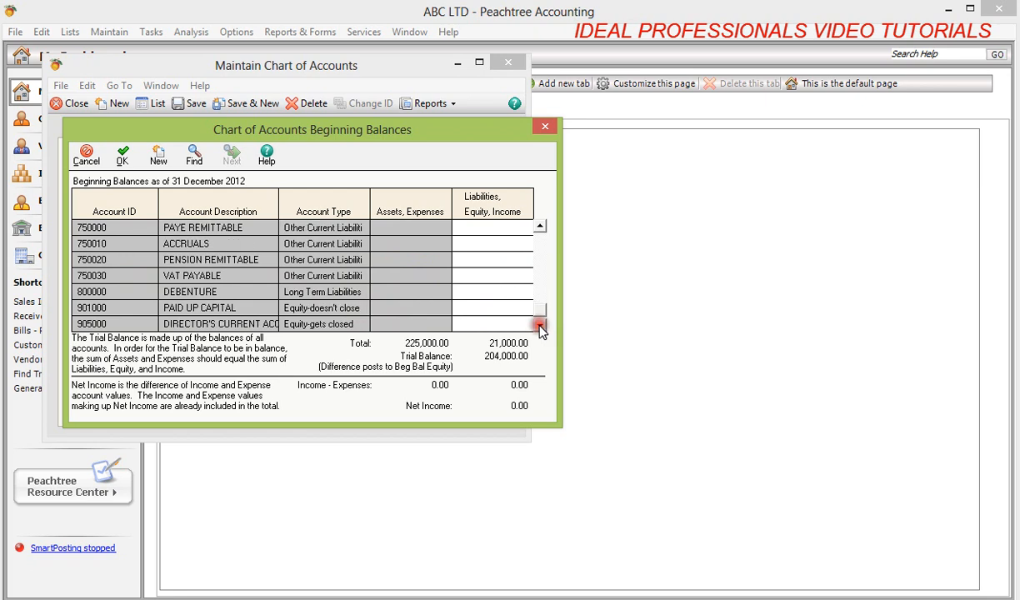
{"action": "left_click", "coordinate": [540, 325]}
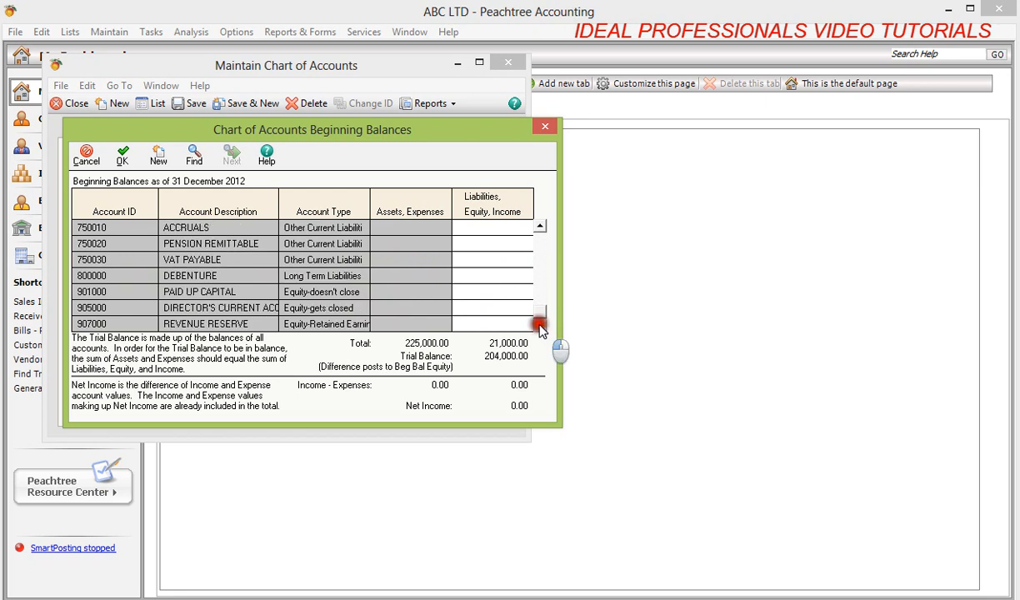
{"action": "left_click", "coordinate": [467, 293]}
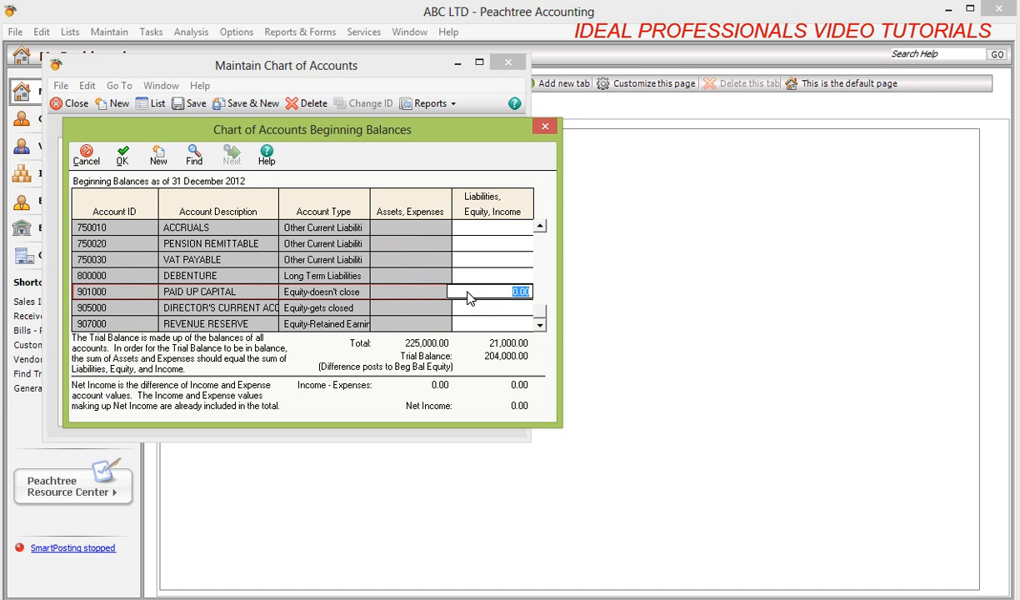
{"action": "type", "text": "150000"}
{"action": "key", "text": "Return"}
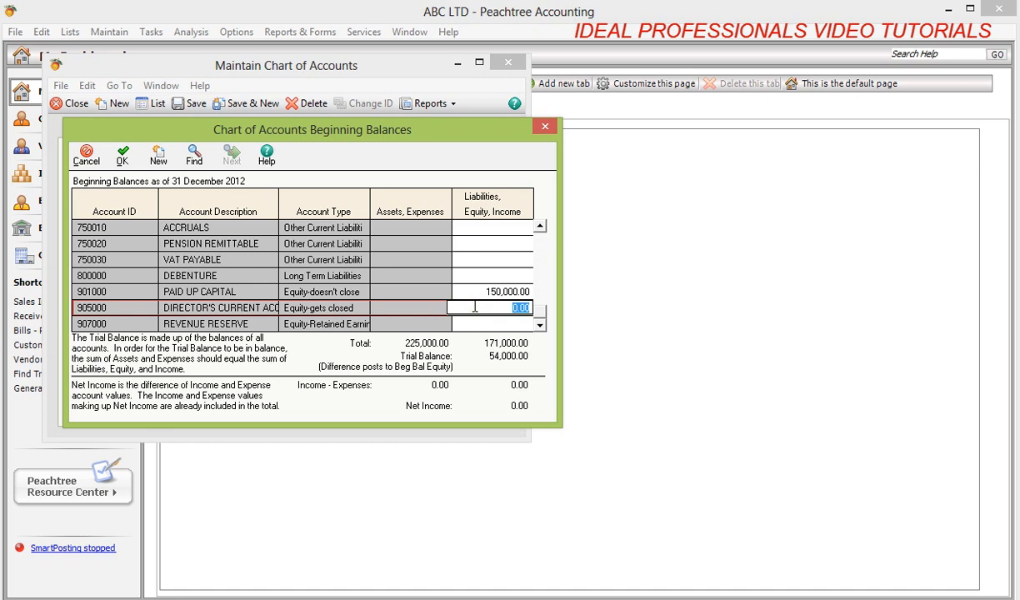
Enter beginning balances of 4,000 for DIRECTOR'S CURRENT ACCT and 50,000 for REVENUE RESERVE, and accept the beginning balances.
{"action": "type", "text": "4000"}
{"action": "key", "text": "Return"}
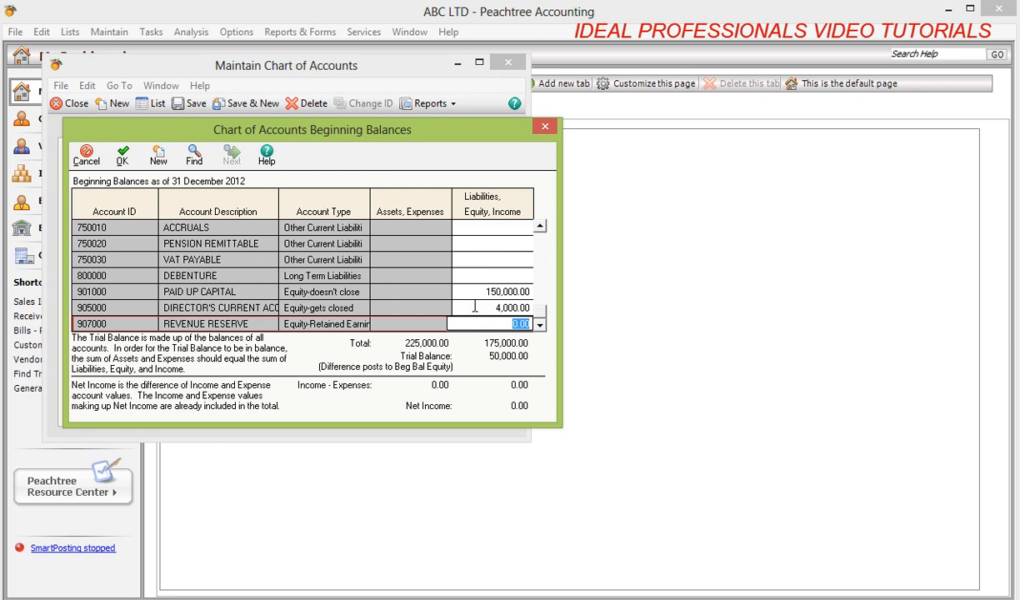
{"action": "type", "text": "50,0"}
{"action": "type", "text": "00"}
{"action": "key", "text": "Return"}
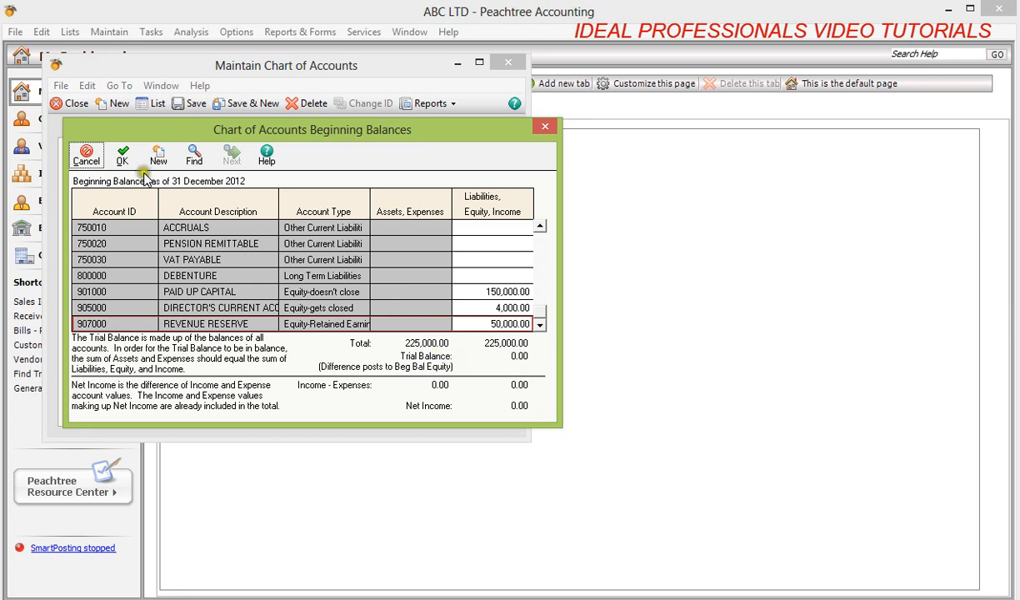
{"action": "left_click", "coordinate": [124, 158]}
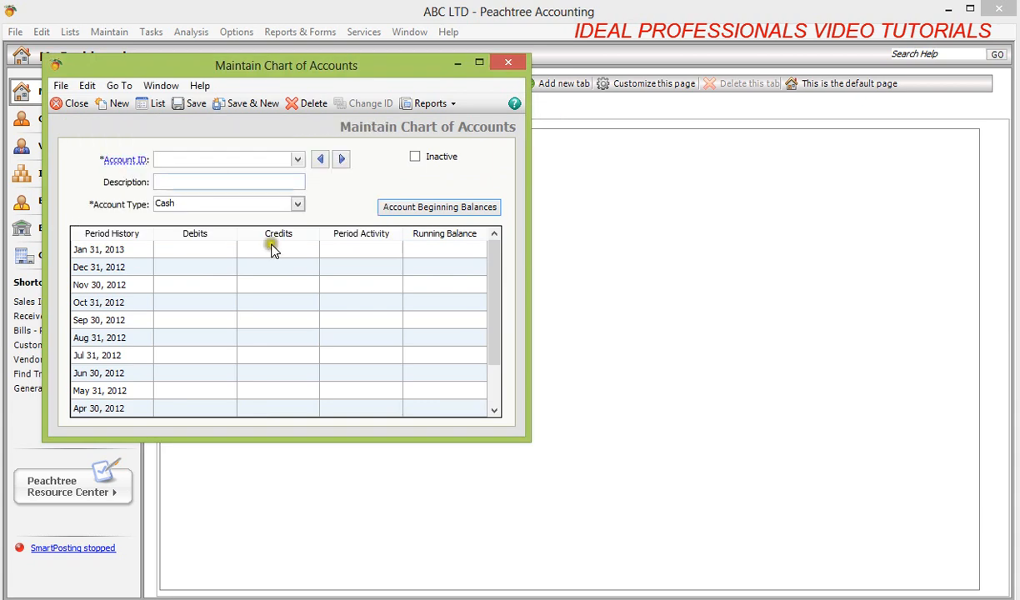
Open the account list in a maximized window and review the running balances of the cash, accumulated depreciation and equity accounts.
{"action": "left_click", "coordinate": [216, 205]}
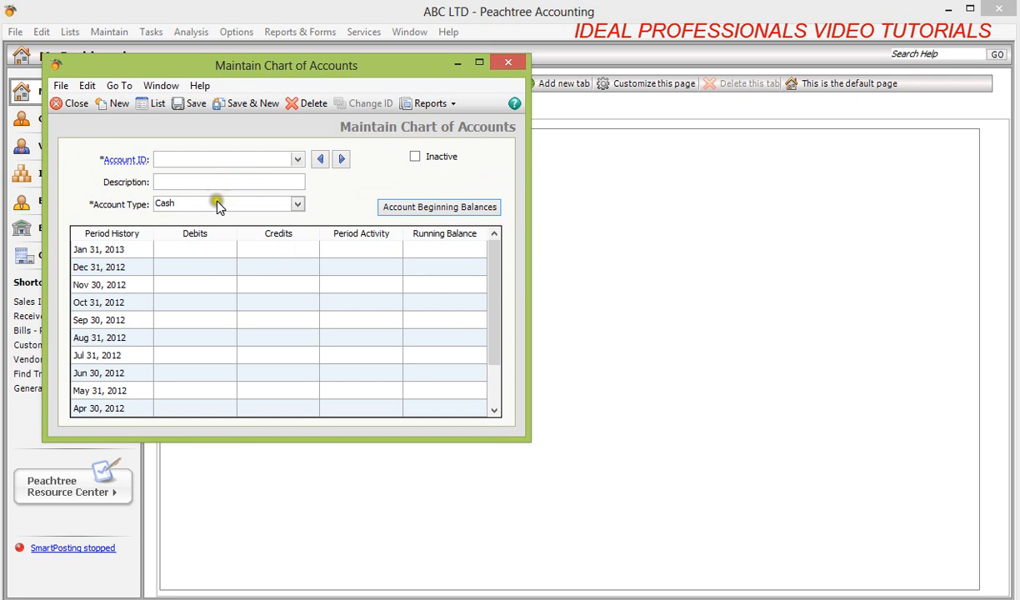
{"action": "left_click", "coordinate": [157, 105]}
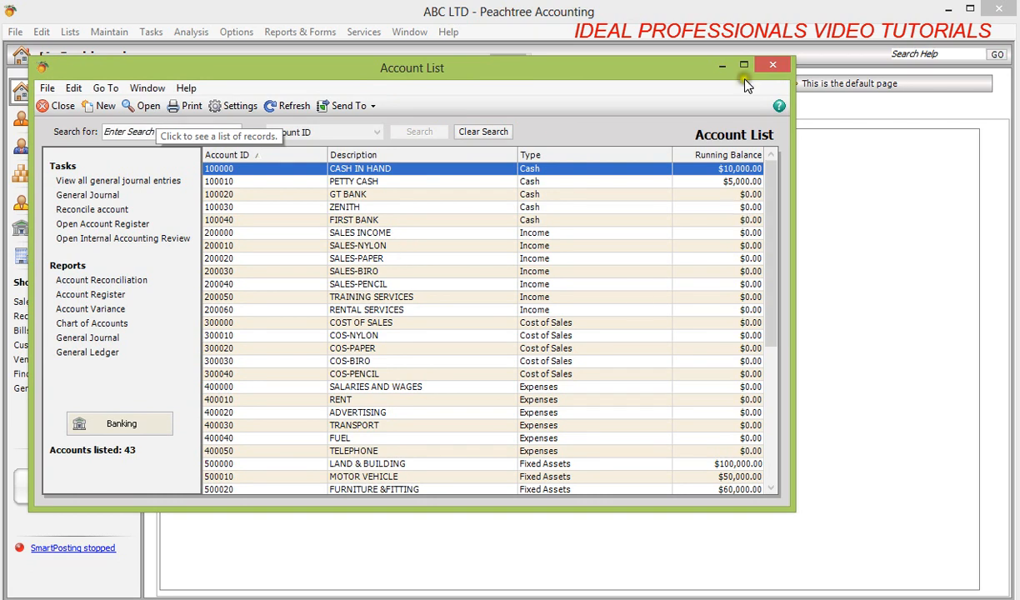
{"action": "left_click", "coordinate": [742, 66]}
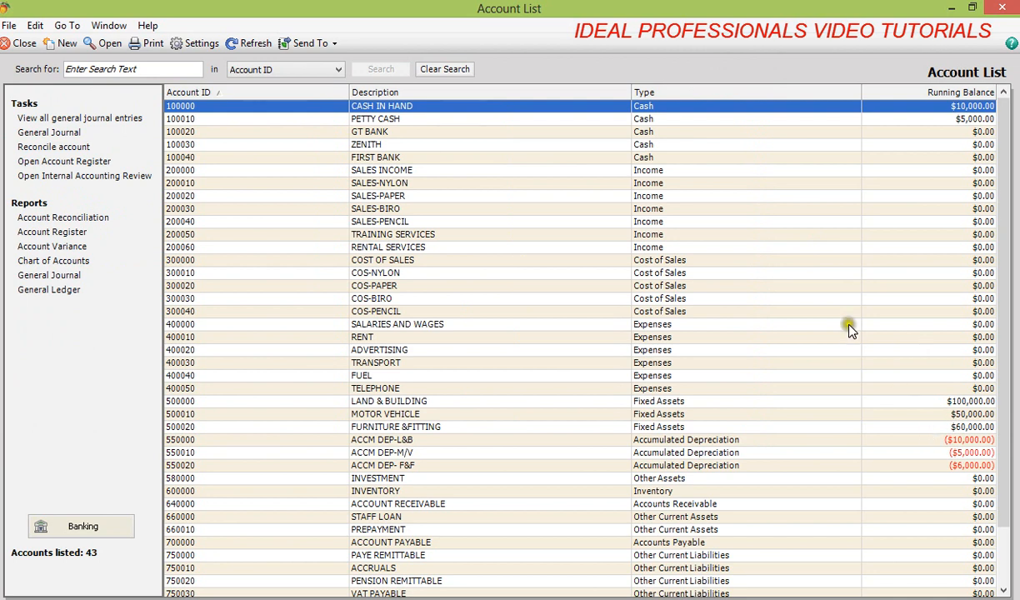
{"action": "left_click", "coordinate": [646, 119]}
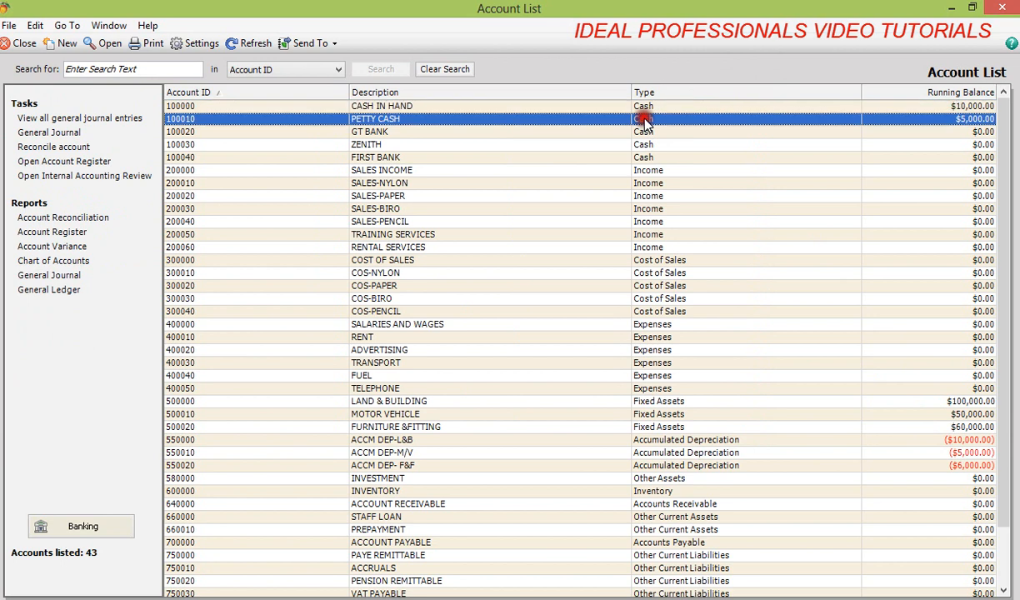
{"action": "left_click", "coordinate": [640, 107]}
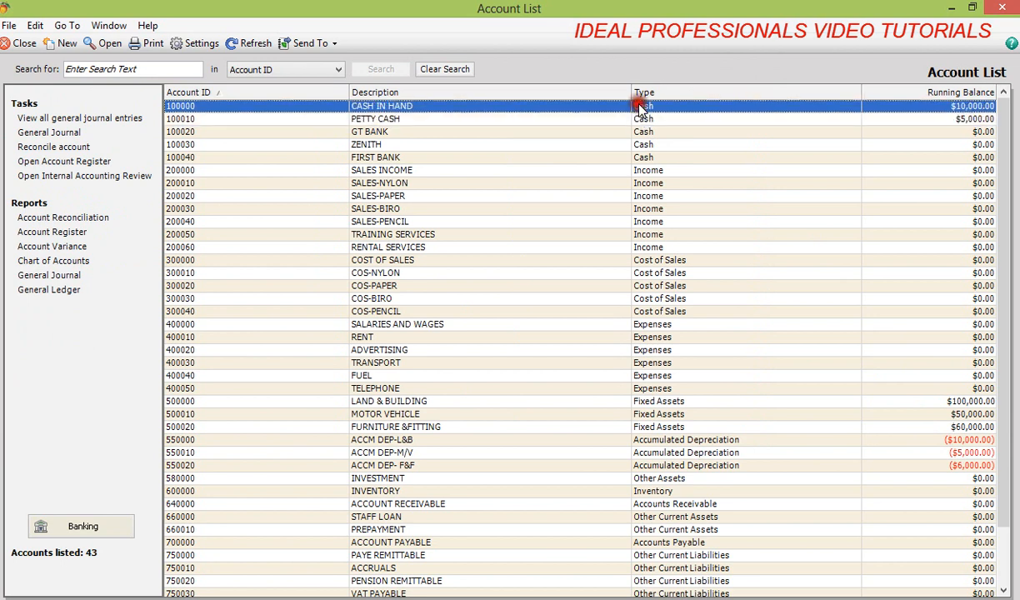
{"action": "left_click", "coordinate": [644, 119]}
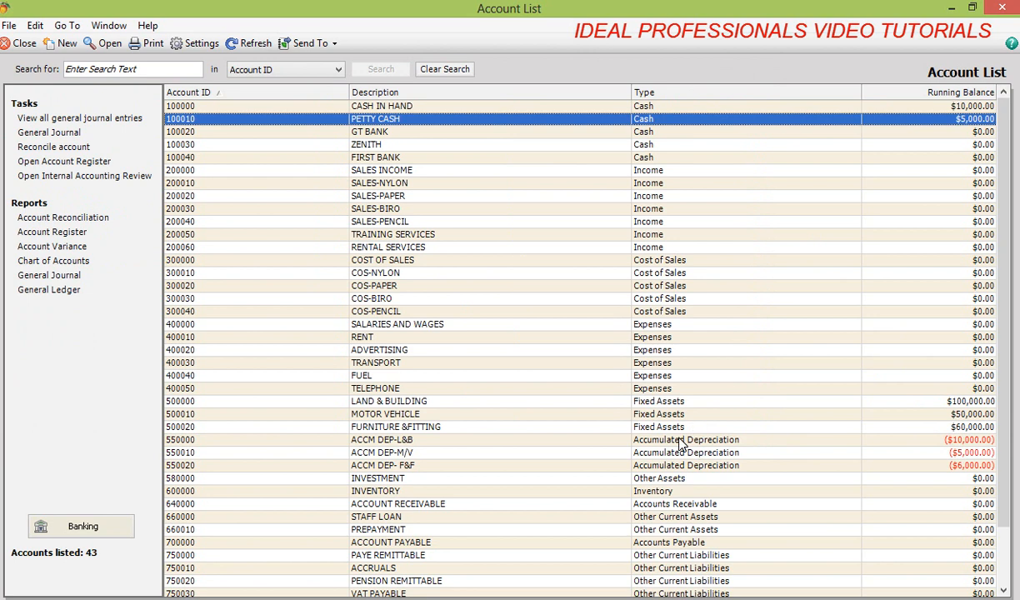
{"action": "left_click", "coordinate": [932, 442]}
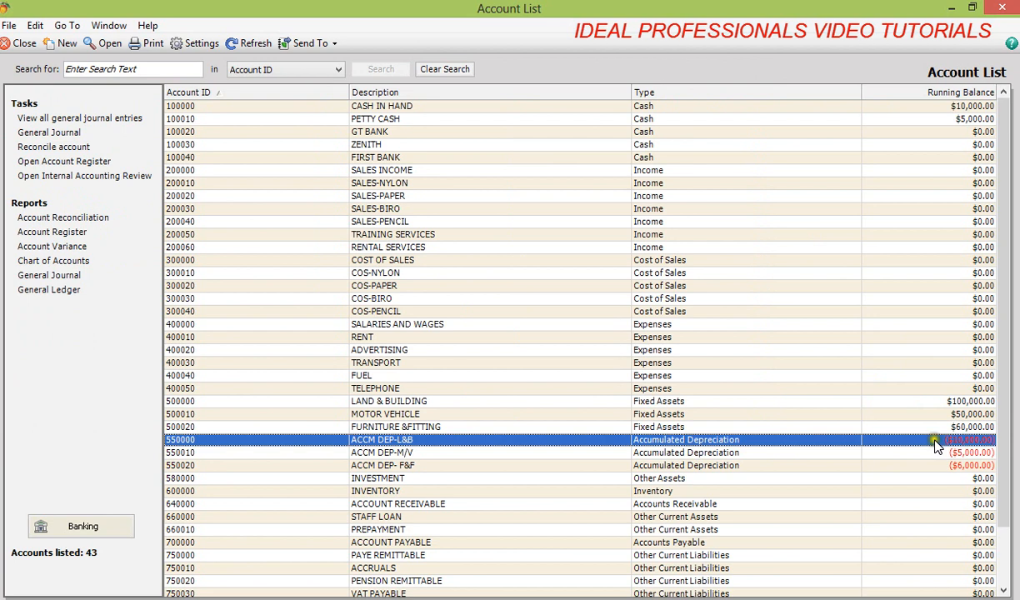
{"action": "left_click", "coordinate": [1003, 590]}
{"action": "left_click", "coordinate": [1002, 589]}
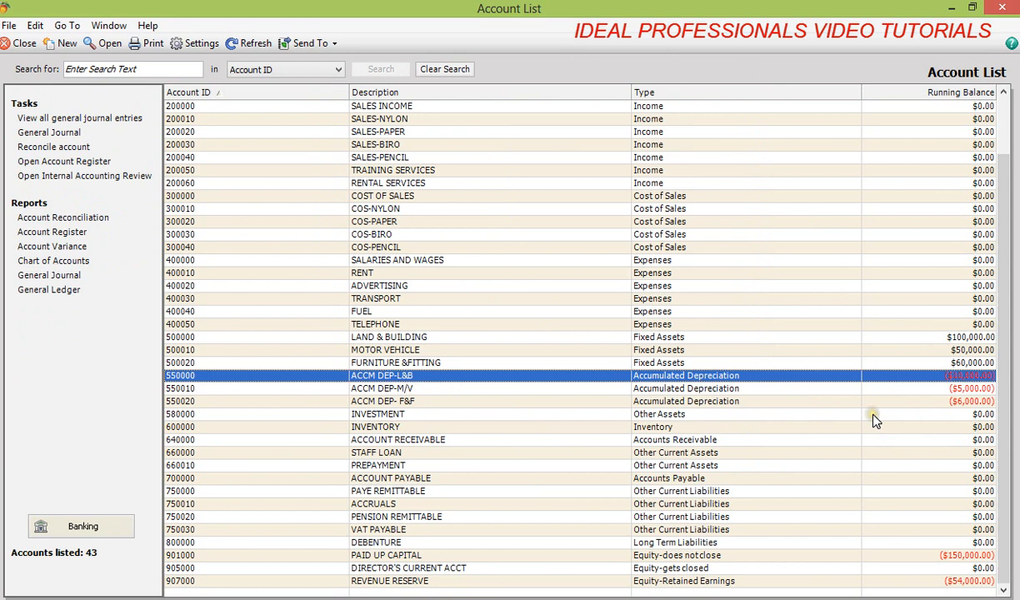
{"action": "left_click", "coordinate": [1003, 91]}
{"action": "left_click", "coordinate": [1003, 91]}
{"action": "left_click", "coordinate": [1003, 91]}
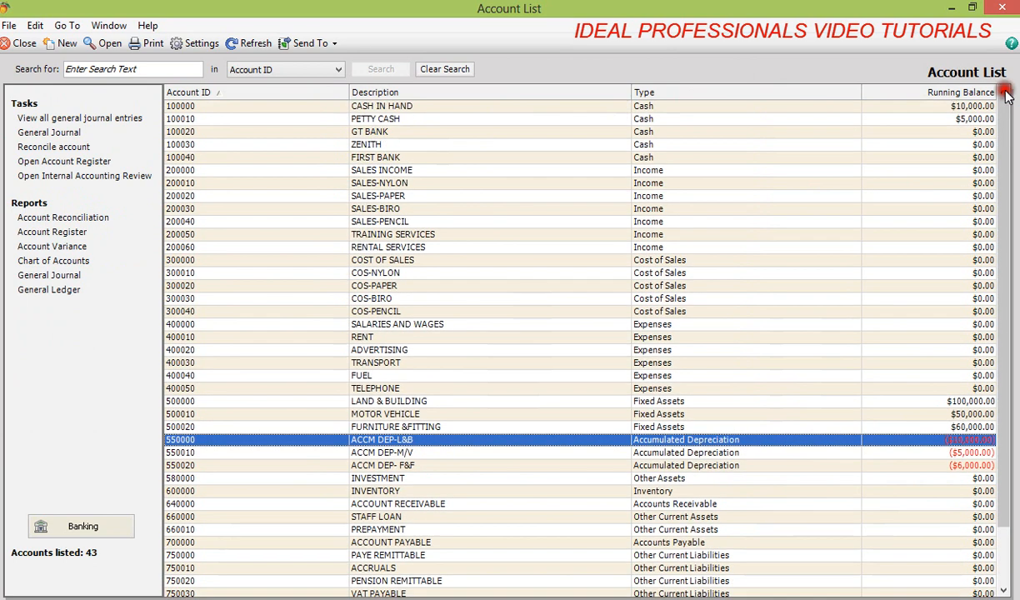